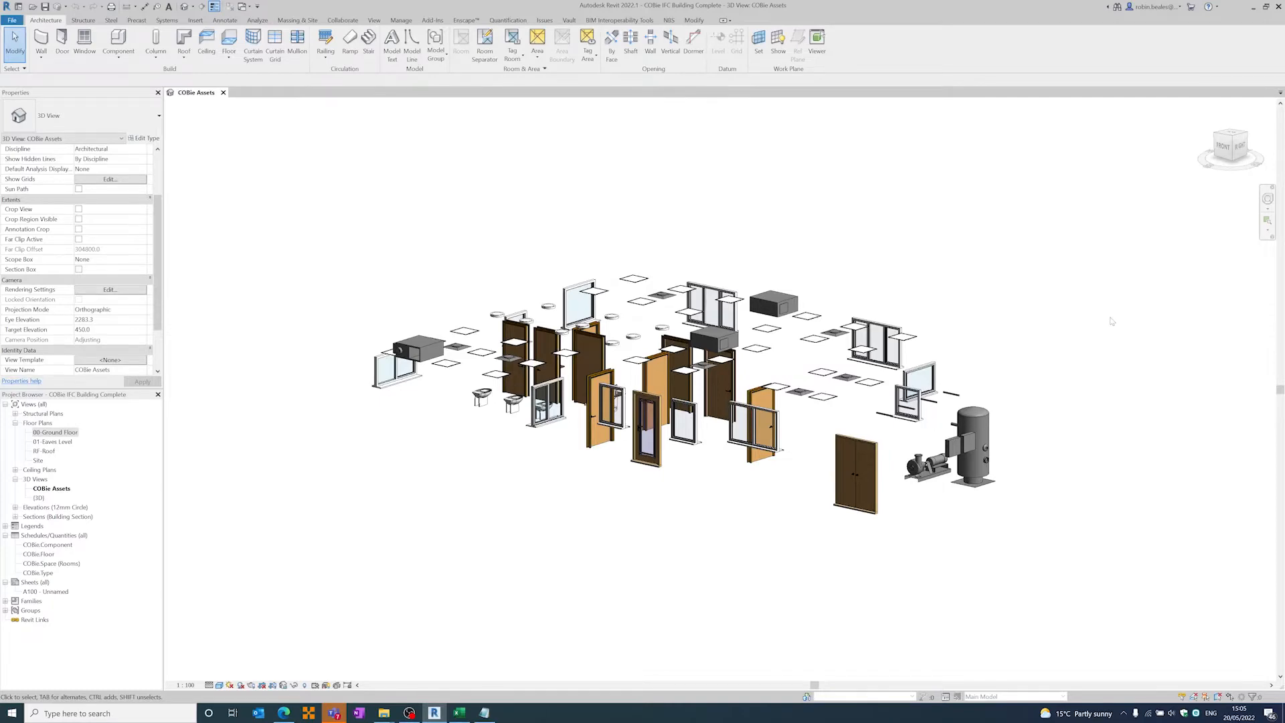
- Select the glazed external single door in the COBie Assets view and review its COBie instance properties
{"action": "scroll", "coordinate": [643, 443], "scroll_direction": "up", "scroll_amount": 2}
{"action": "scroll", "coordinate": [643, 443], "scroll_direction": "up", "scroll_amount": 3}
{"action": "scroll", "coordinate": [643, 443], "scroll_direction": "up", "scroll_amount": 2}
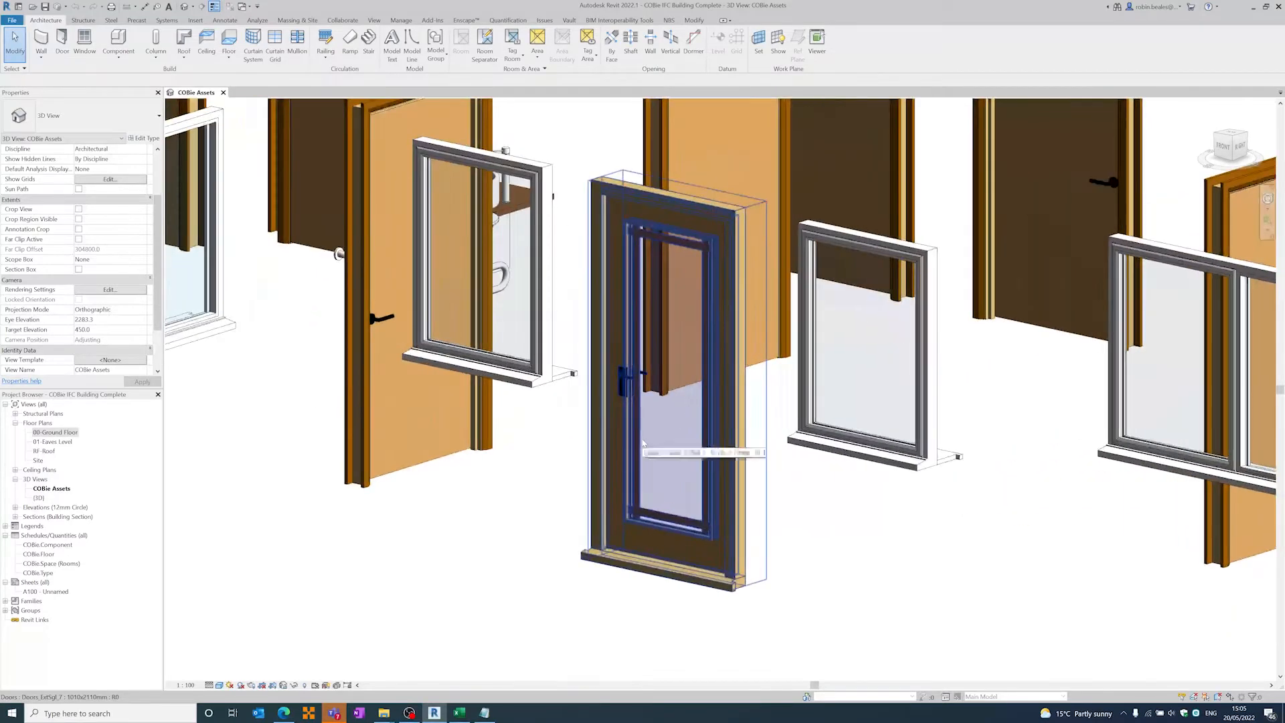
{"action": "left_click", "coordinate": [644, 443]}
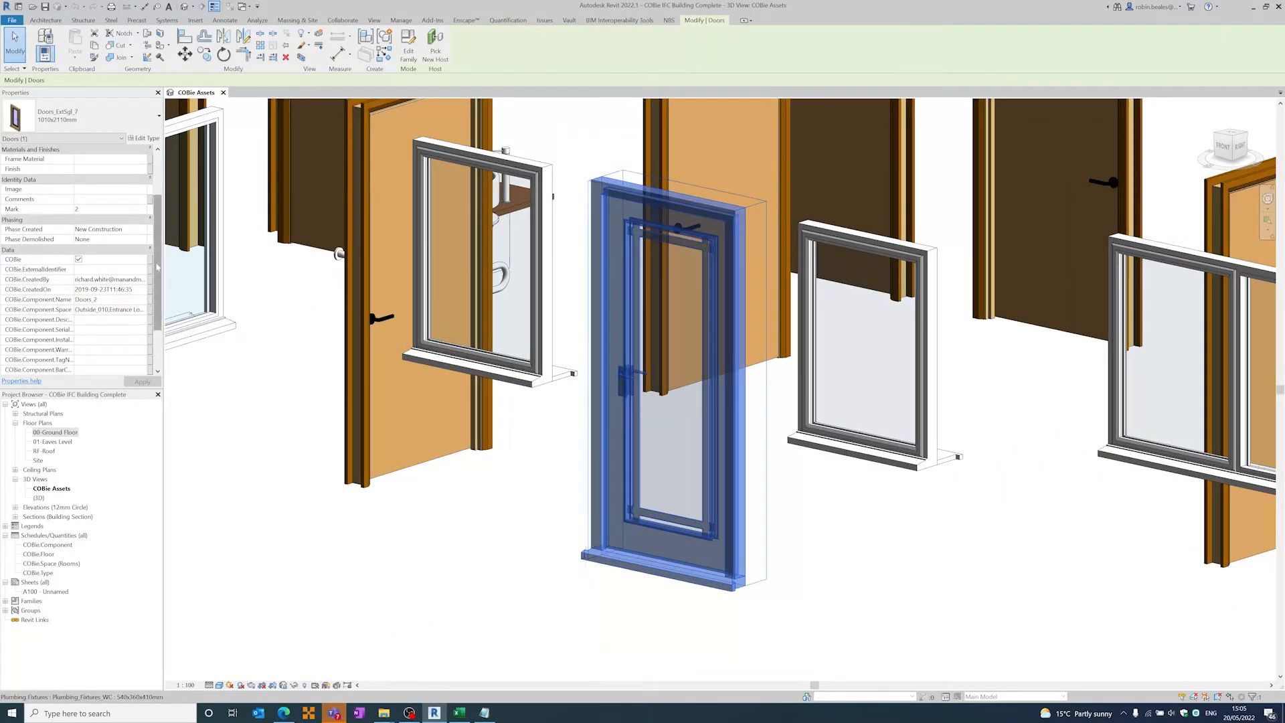
{"action": "scroll", "coordinate": [158, 266], "scroll_direction": "up", "scroll_amount": 2}
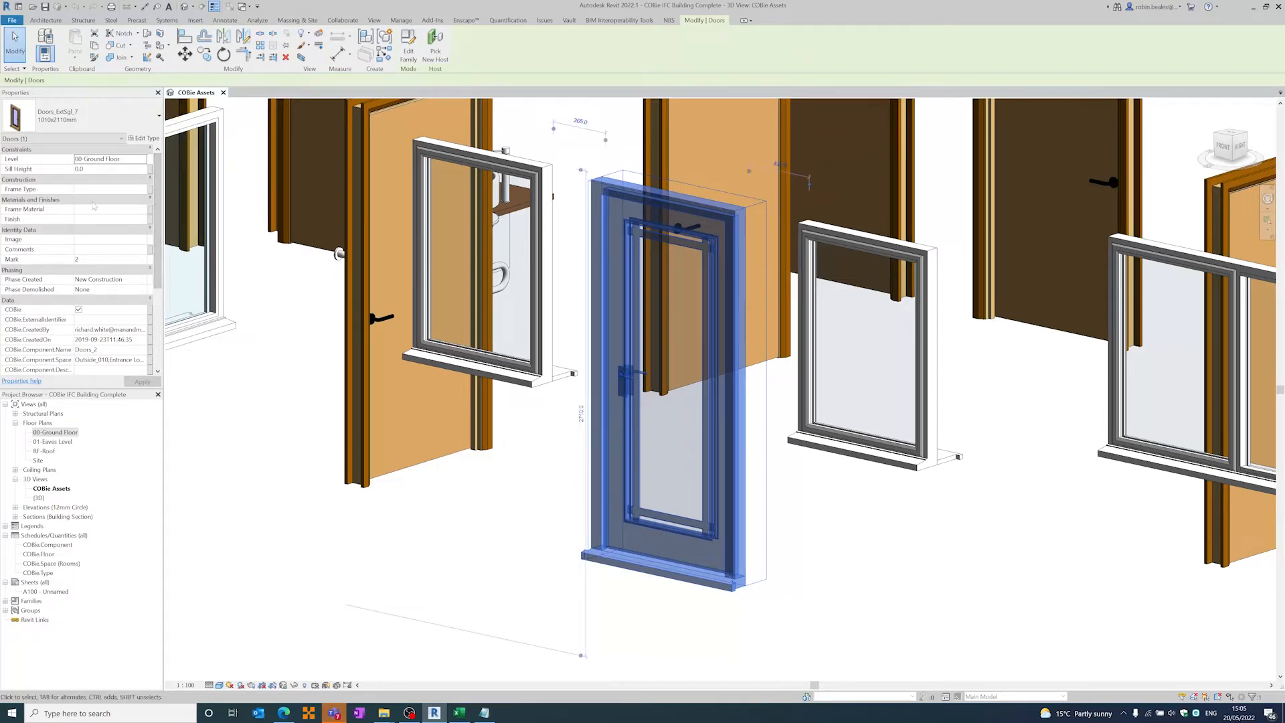
{"action": "scroll", "coordinate": [153, 243], "scroll_direction": "down", "scroll_amount": 3}
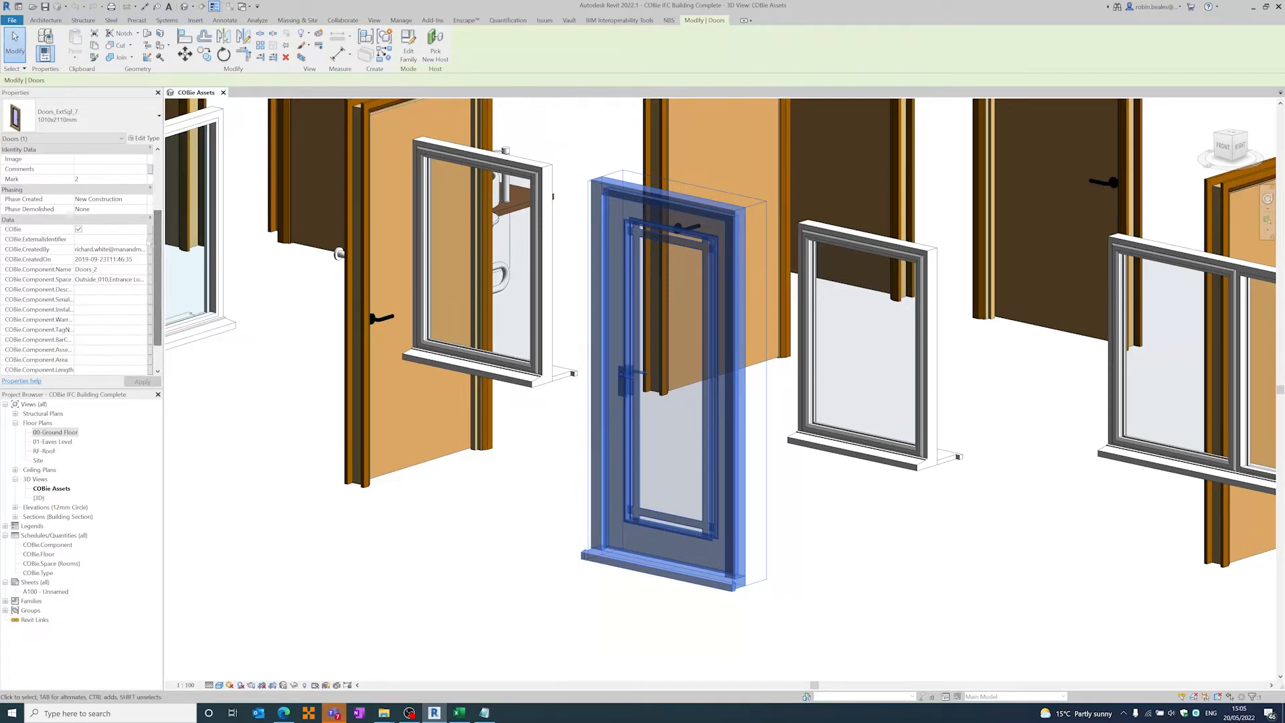
- Review the door's COBie type parameters in its type properties, cancel without changes and deselect the door
{"action": "left_click", "coordinate": [137, 138]}
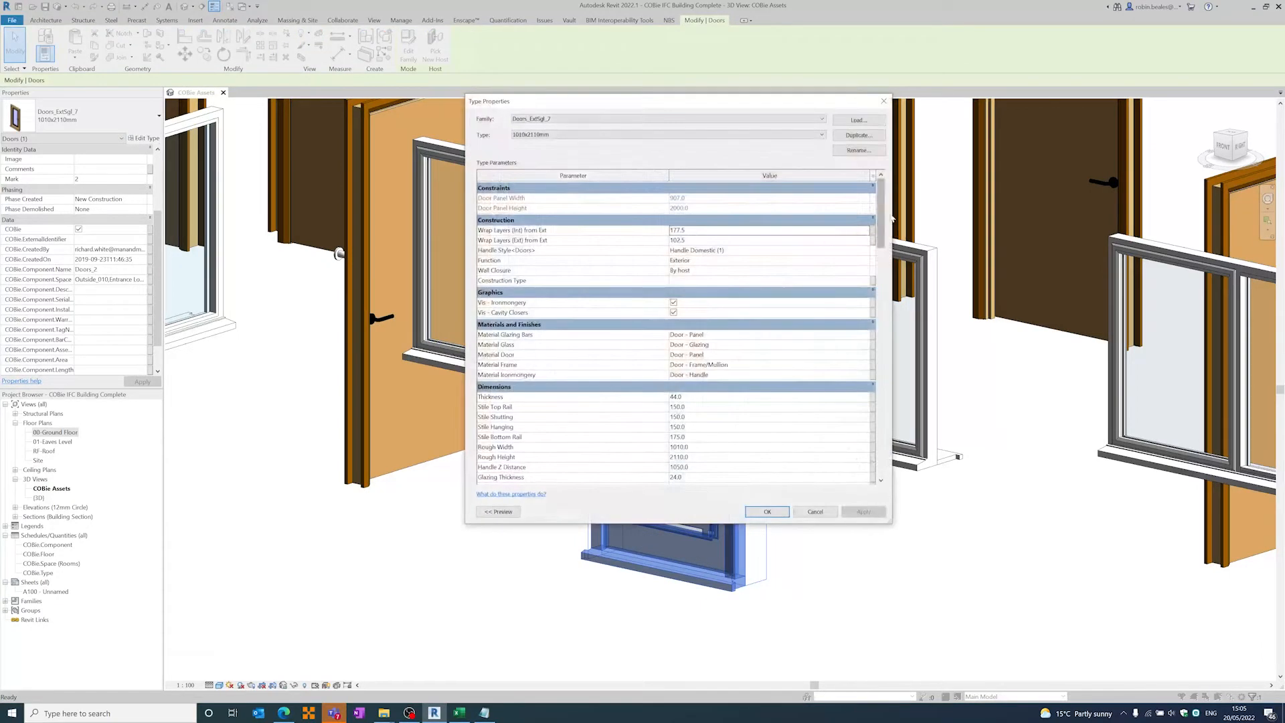
{"action": "left_click_drag", "start_coordinate": [882, 228], "coordinate": [886, 423]}
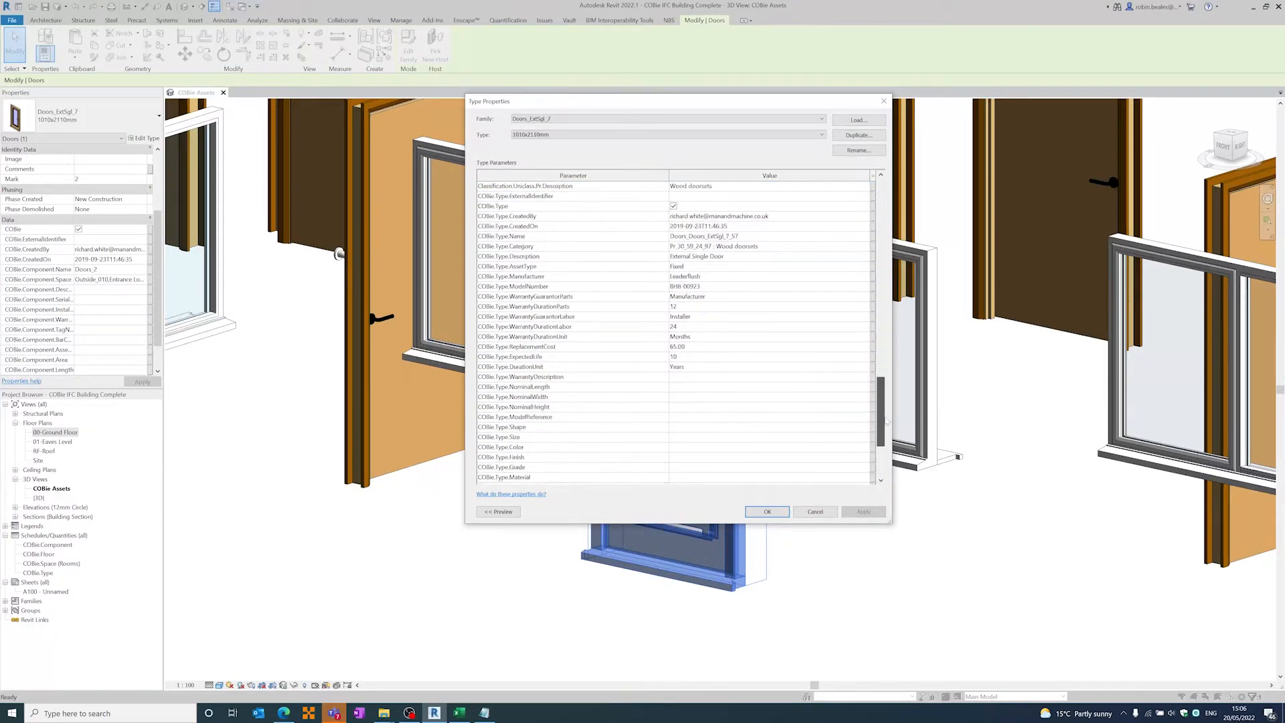
{"action": "left_click", "coordinate": [812, 513]}
{"action": "left_click", "coordinate": [882, 550]}
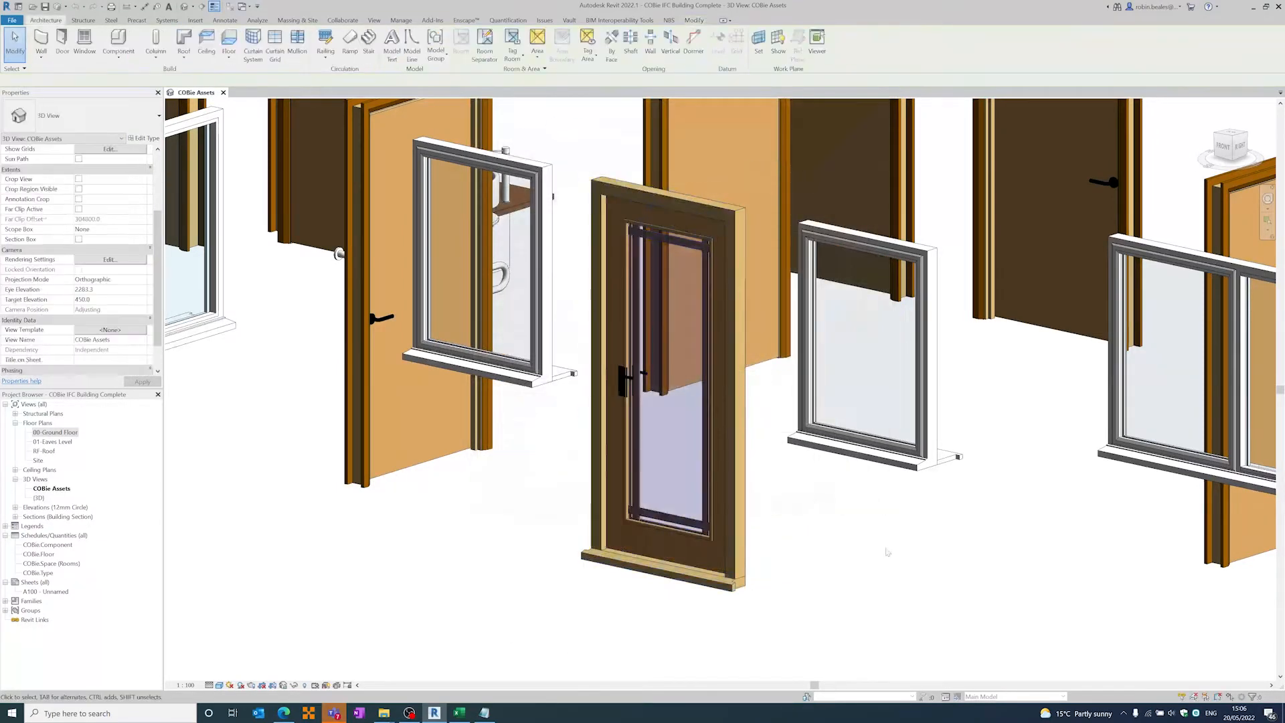
- Open the 00-Ground Floor plan and examine the numbered and named room tags, starting with the Staff Room
{"action": "scroll", "coordinate": [754, 490], "scroll_direction": "up", "scroll_amount": 1}
{"action": "scroll", "coordinate": [754, 490], "scroll_direction": "down", "scroll_amount": 8}
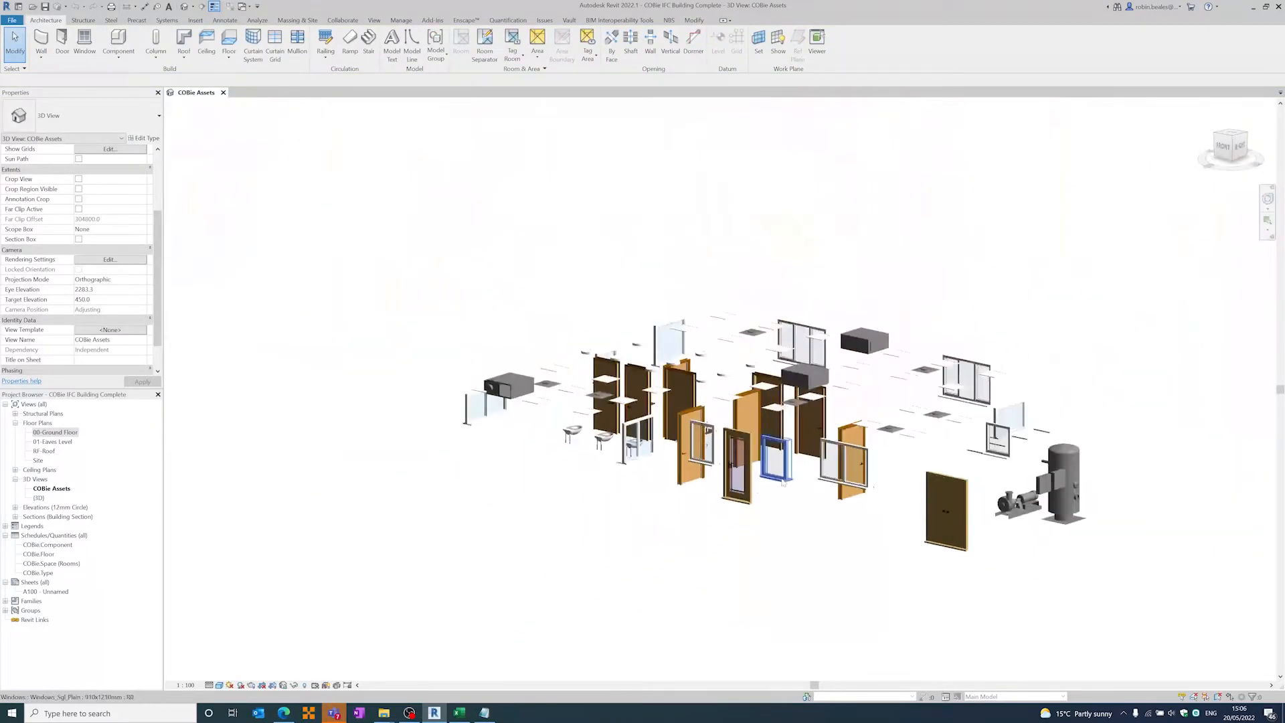
{"action": "double_click", "coordinate": [56, 433]}
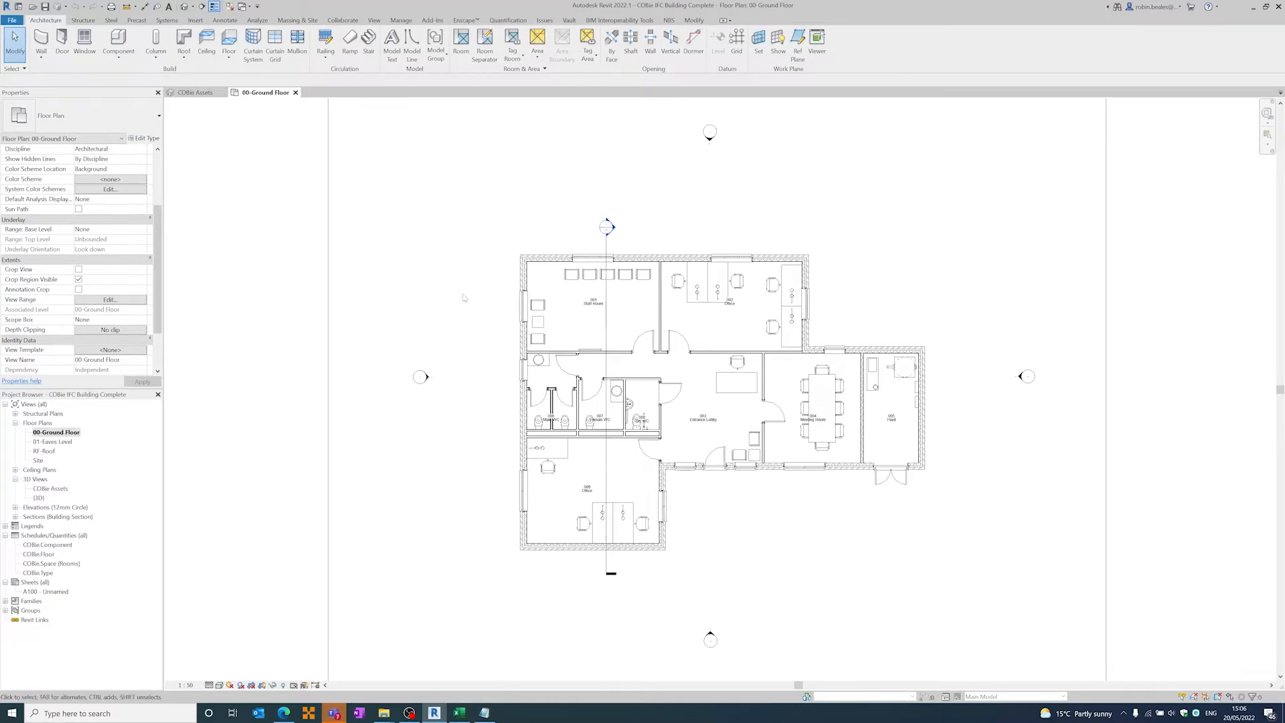
{"action": "scroll", "coordinate": [591, 317], "scroll_direction": "down", "scroll_amount": 2}
{"action": "scroll", "coordinate": [593, 308], "scroll_direction": "up", "scroll_amount": 7}
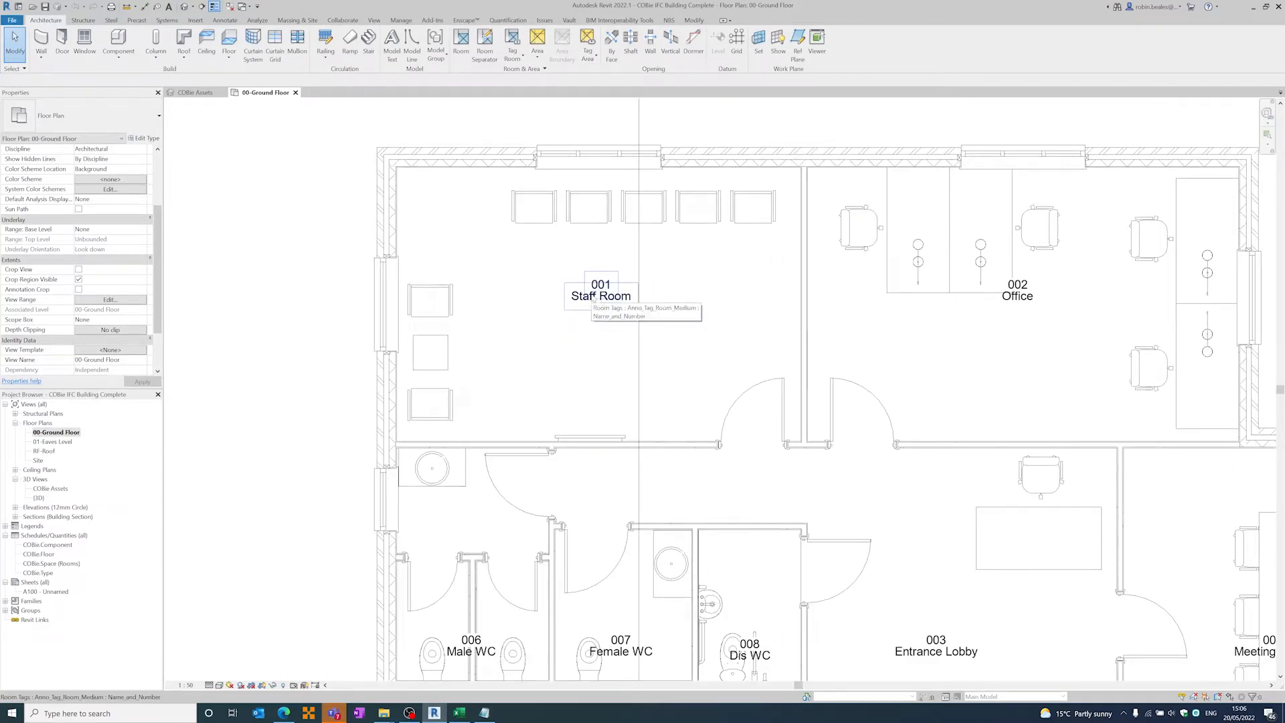
{"action": "scroll", "coordinate": [453, 168], "scroll_direction": "up", "scroll_amount": 6}
{"action": "right_click", "coordinate": [454, 167]}
{"action": "left_click", "coordinate": [372, 239]}
{"action": "left_click", "coordinate": [404, 235]}
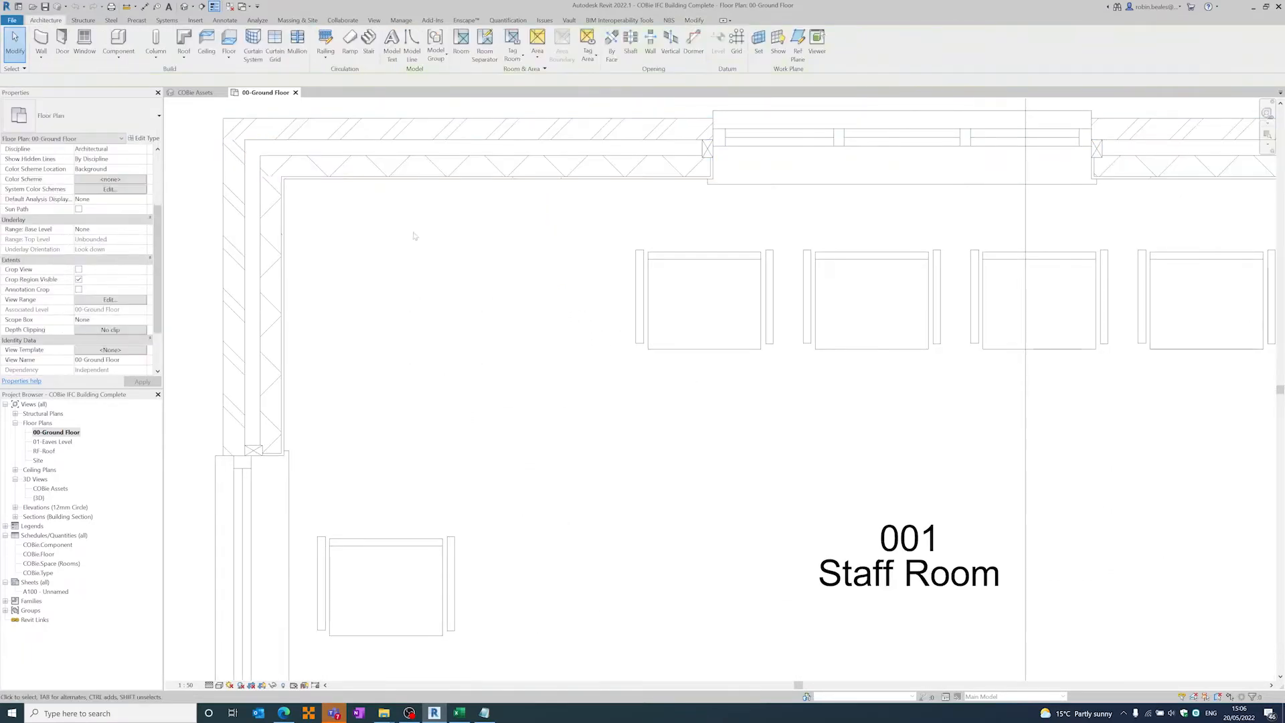
{"action": "scroll", "coordinate": [443, 241], "scroll_direction": "down", "scroll_amount": 4}
{"action": "scroll", "coordinate": [443, 240], "scroll_direction": "down", "scroll_amount": 3}
{"action": "middle_click_drag", "start_coordinate": [482, 190], "coordinate": [482, 132]}
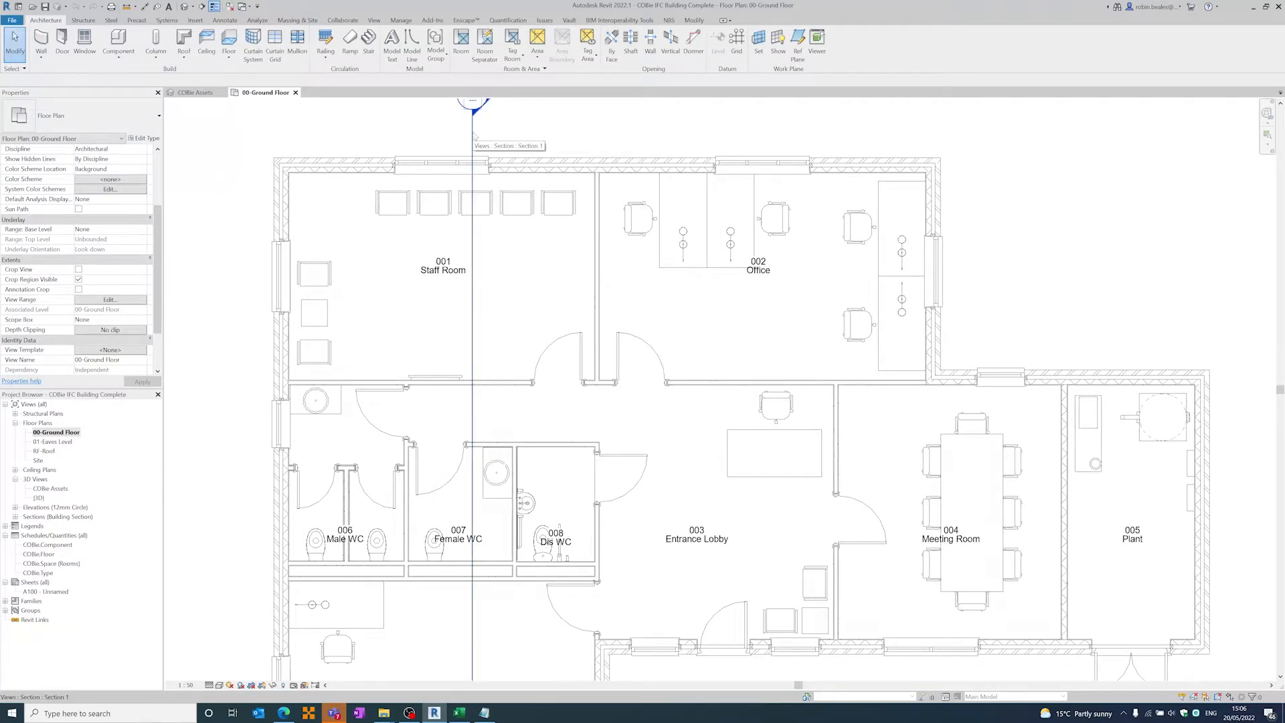
- Close the ground floor plan and open the default {3D} view showing the whole building
{"action": "left_click", "coordinate": [295, 93]}
{"action": "double_click", "coordinate": [39, 498]}
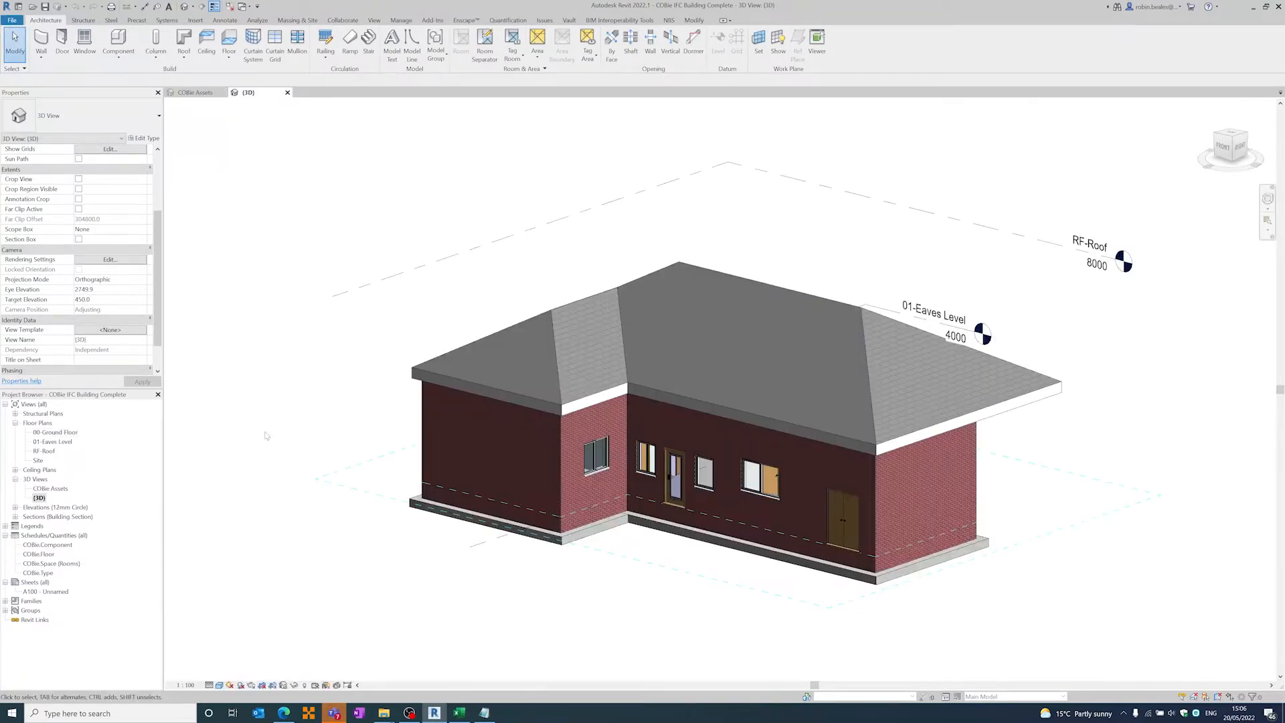
{"action": "middle_click_drag", "start_coordinate": [267, 444], "coordinate": [275, 409]}
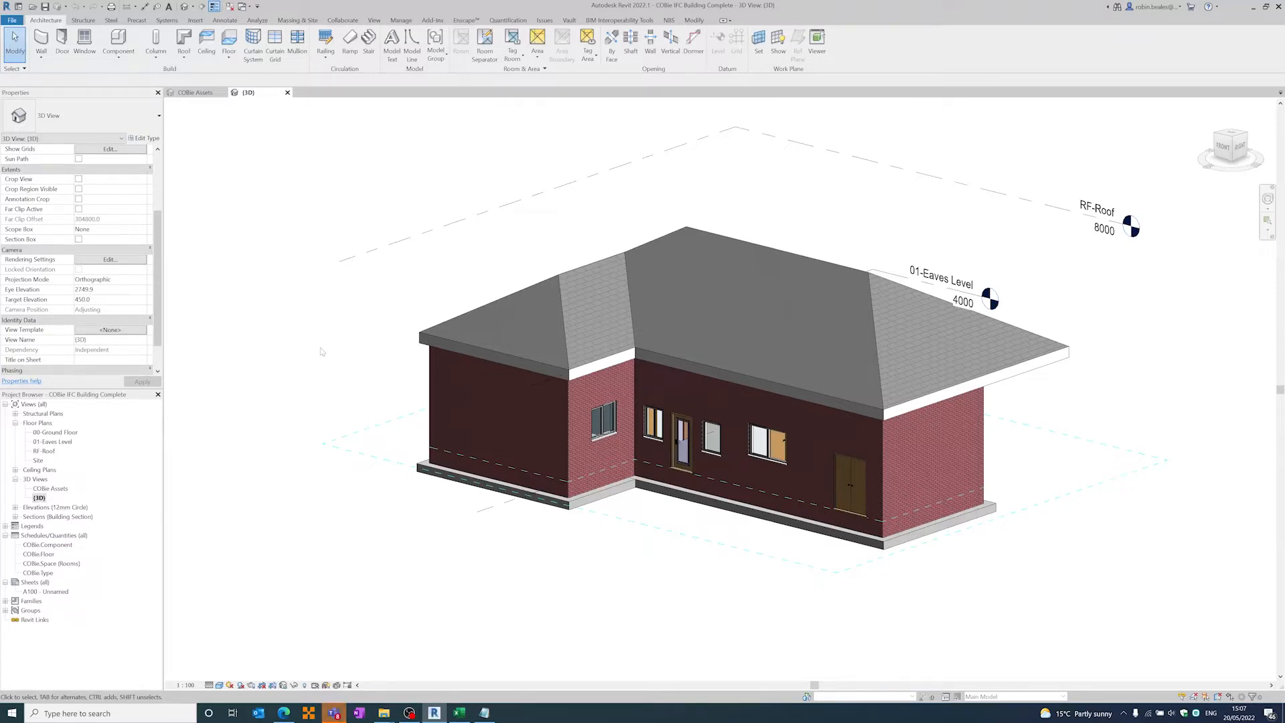
{"action": "middle_click_drag", "start_coordinate": [323, 351], "coordinate": [308, 367]}
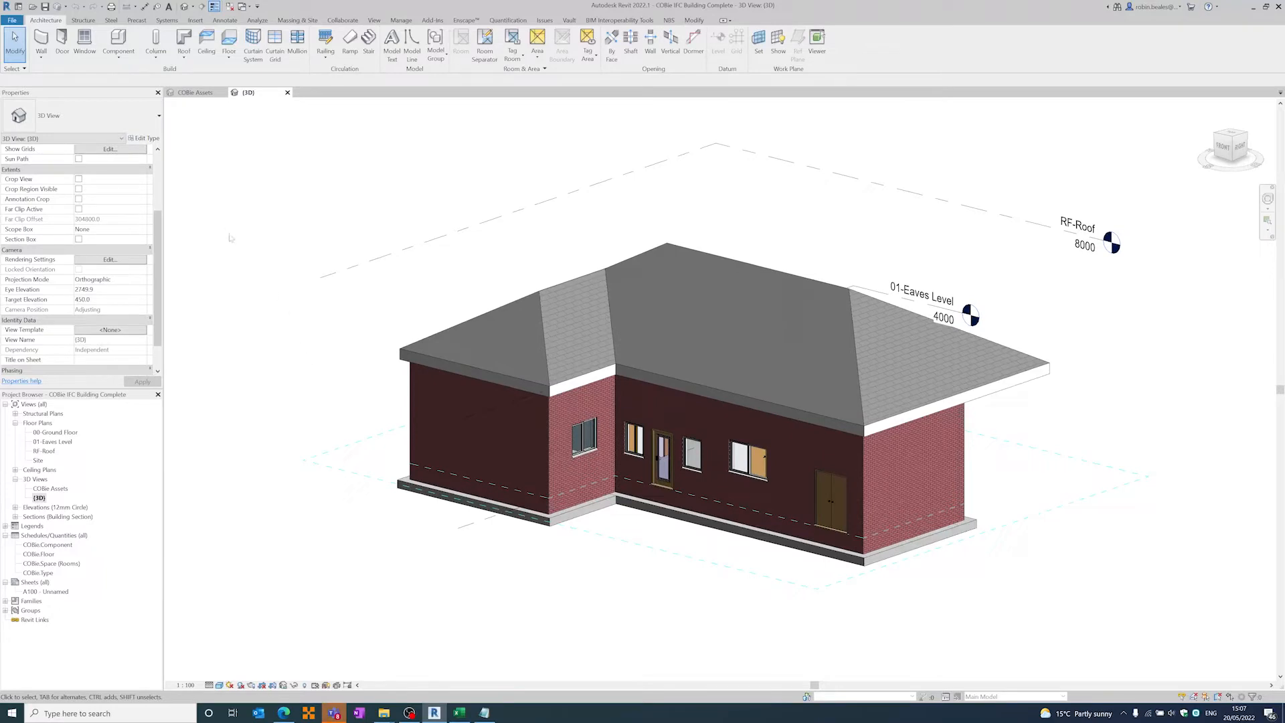
- Open the IFC export class mapping and examine the IFC classes assigned to the door and duct categories
{"action": "left_click", "coordinate": [12, 21]}
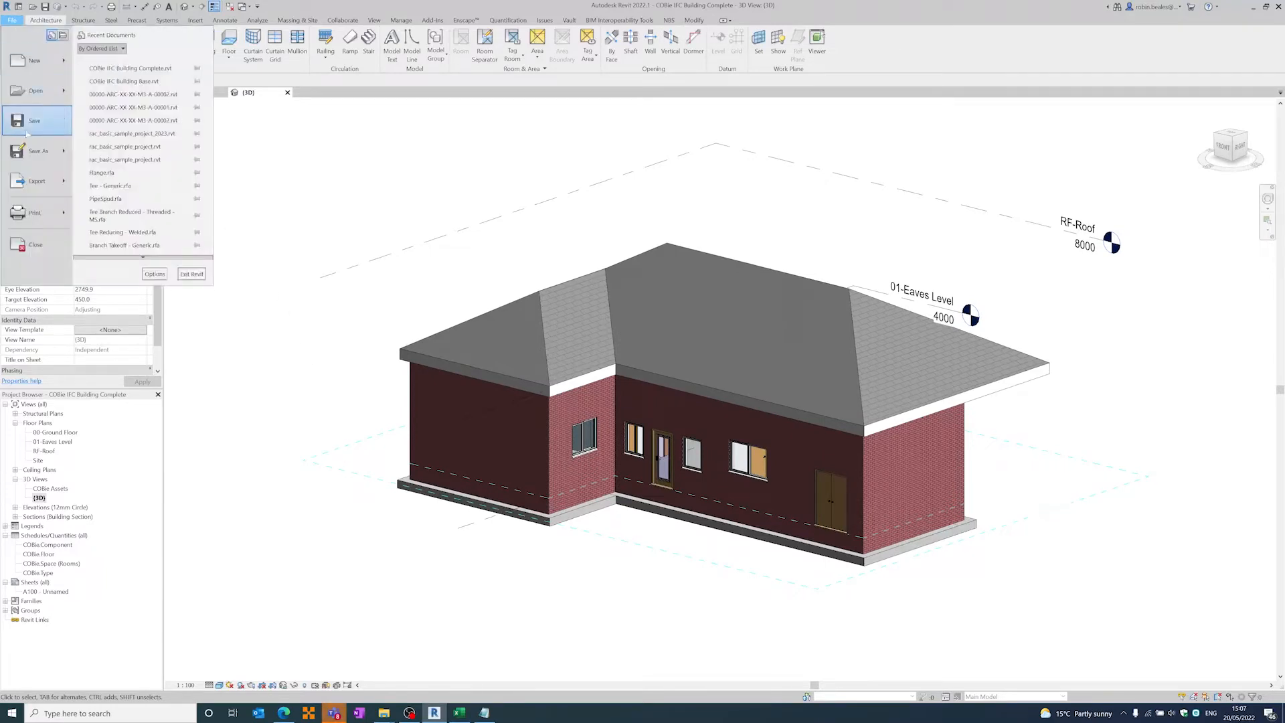
{"action": "mouse_move", "coordinate": [37, 180]}
{"action": "mouse_move", "coordinate": [151, 257]}
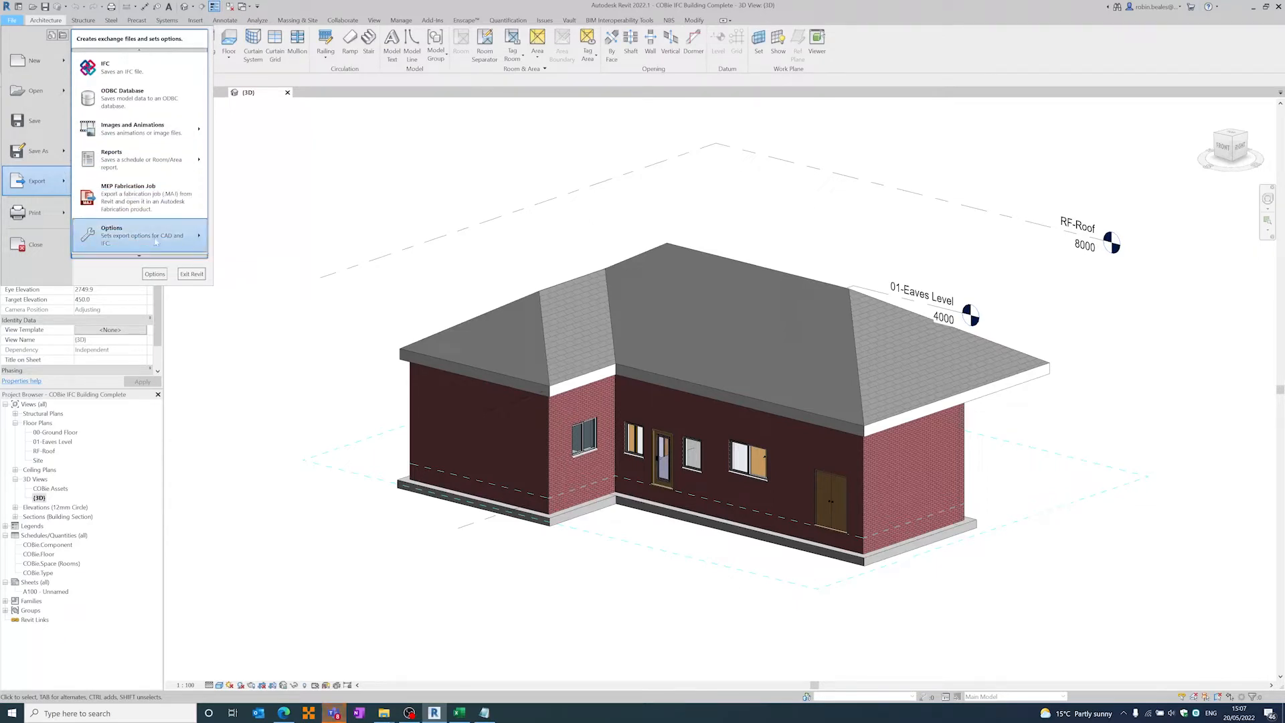
{"action": "left_click", "coordinate": [242, 261]}
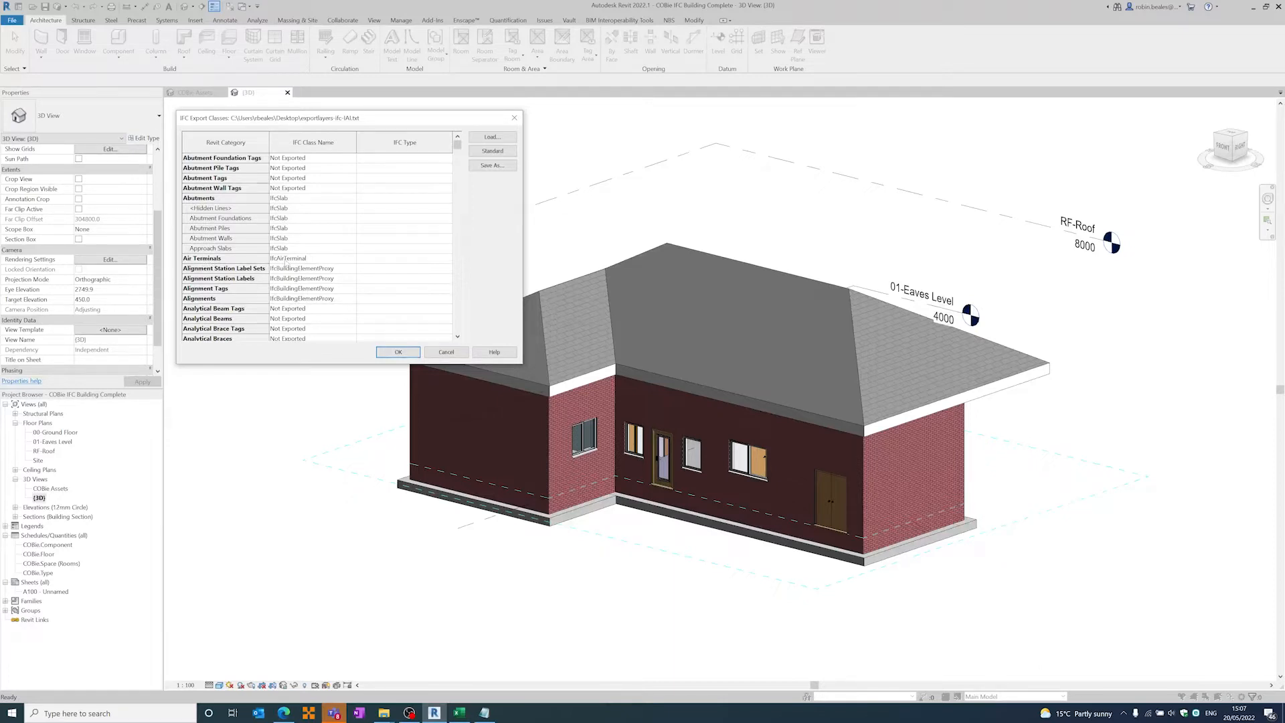
{"action": "scroll", "coordinate": [286, 264], "scroll_direction": "down", "scroll_amount": 20}
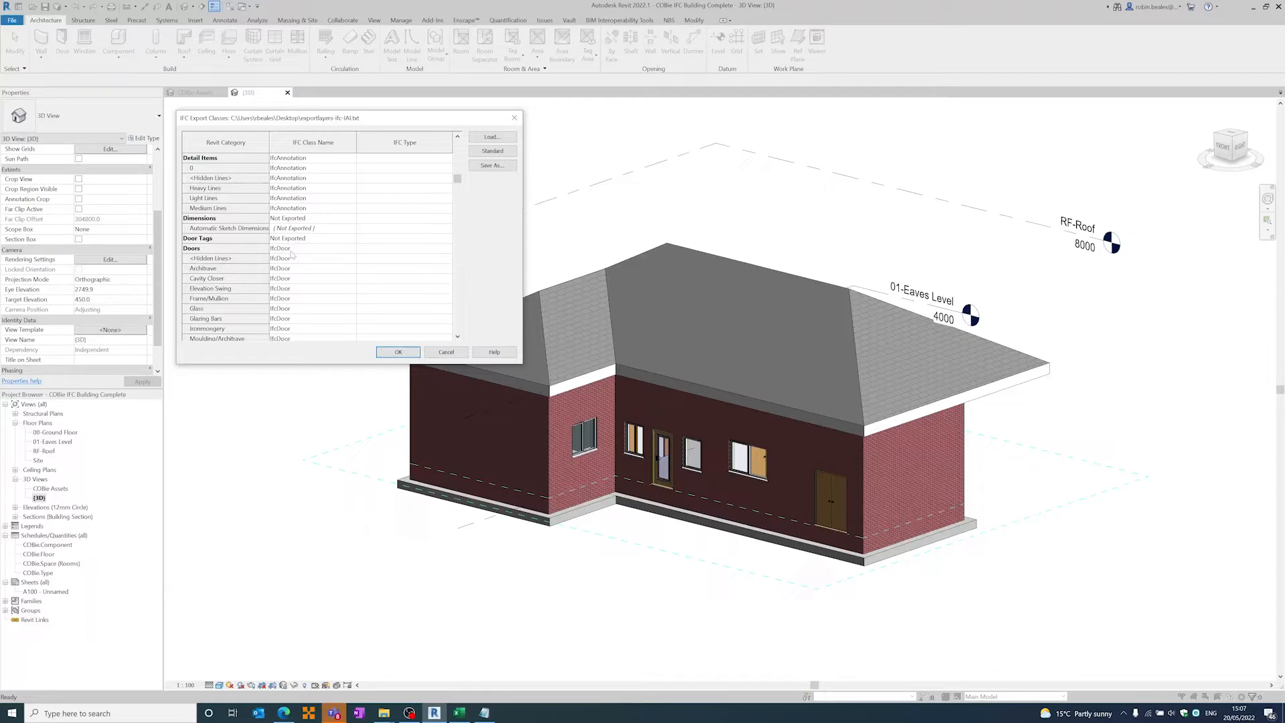
{"action": "scroll", "coordinate": [291, 254], "scroll_direction": "down", "scroll_amount": 15}
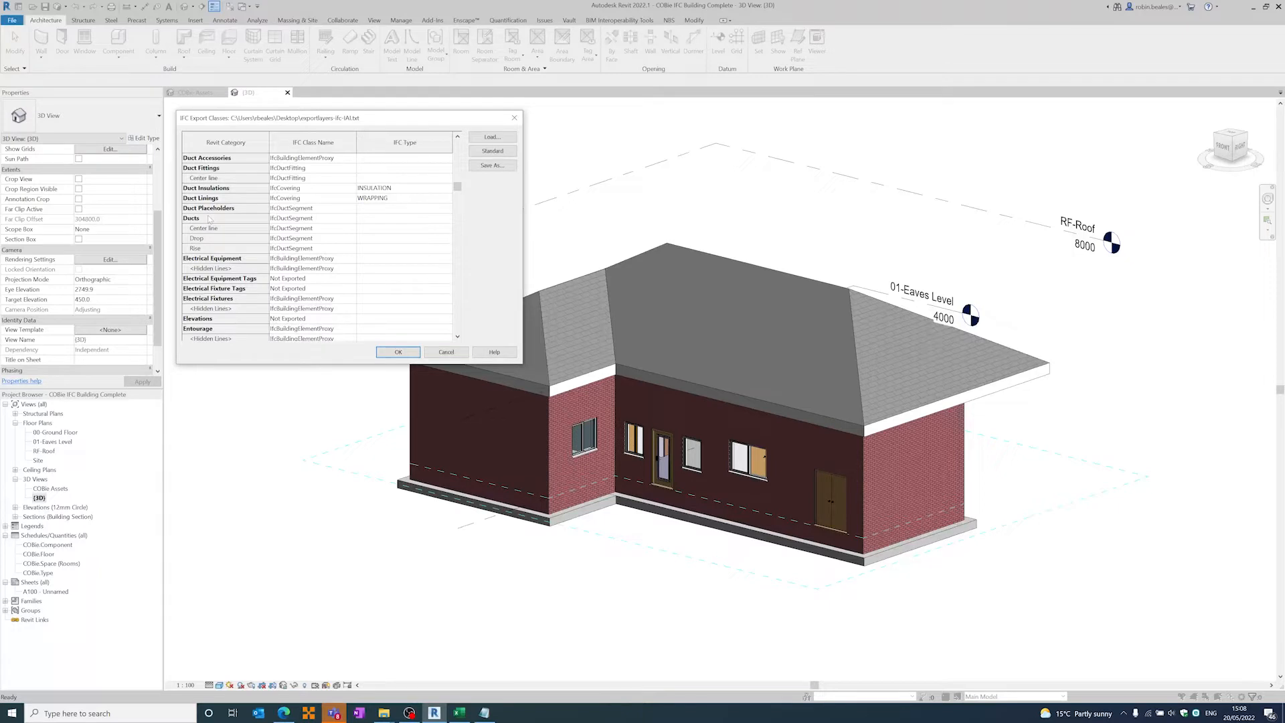
- Inspect the IFC class and type entries for duct insulations and duct linings, and cancel the mapping without saving
{"action": "double_click", "coordinate": [314, 189]}
{"action": "double_click", "coordinate": [310, 199]}
{"action": "left_click", "coordinate": [312, 189]}
{"action": "left_click", "coordinate": [311, 198]}
{"action": "left_click", "coordinate": [392, 248]}
{"action": "left_click", "coordinate": [442, 353]}
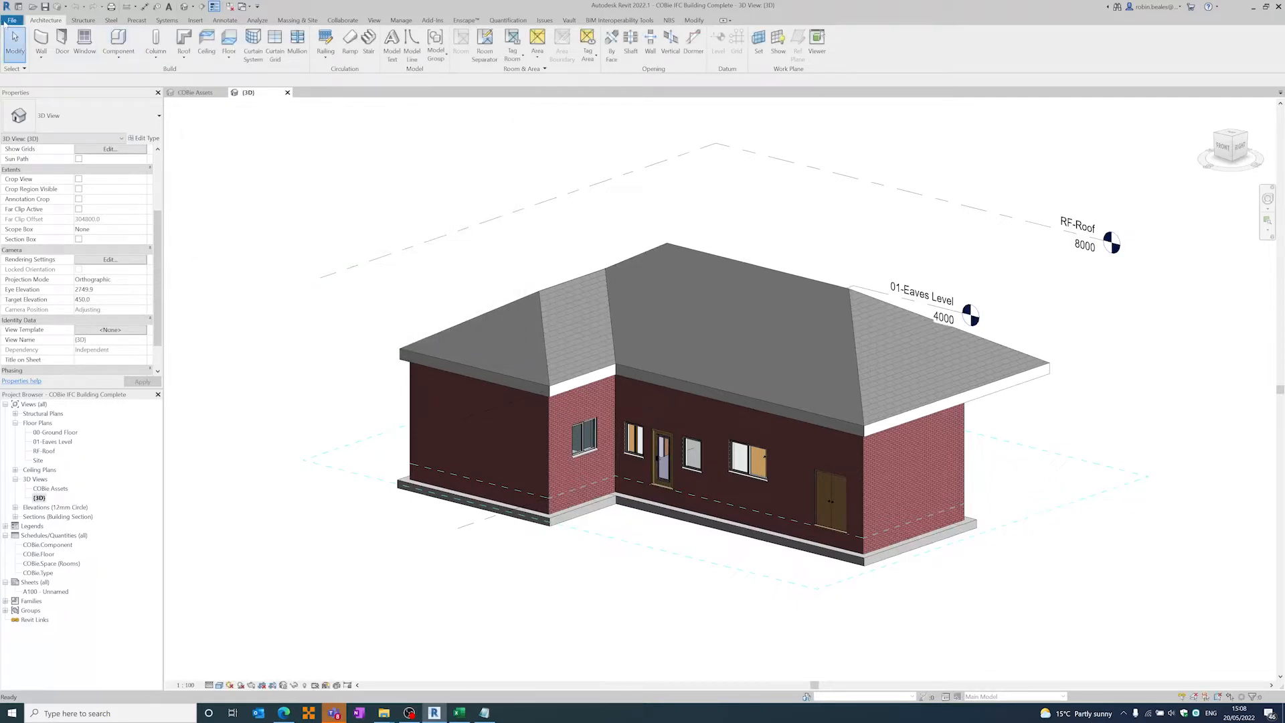
- Reopen the IFC export class mapping and compare the classes and types of ducts, flex ducts and flex pipes
{"action": "left_click", "coordinate": [5, 22]}
{"action": "mouse_move", "coordinate": [40, 181]}
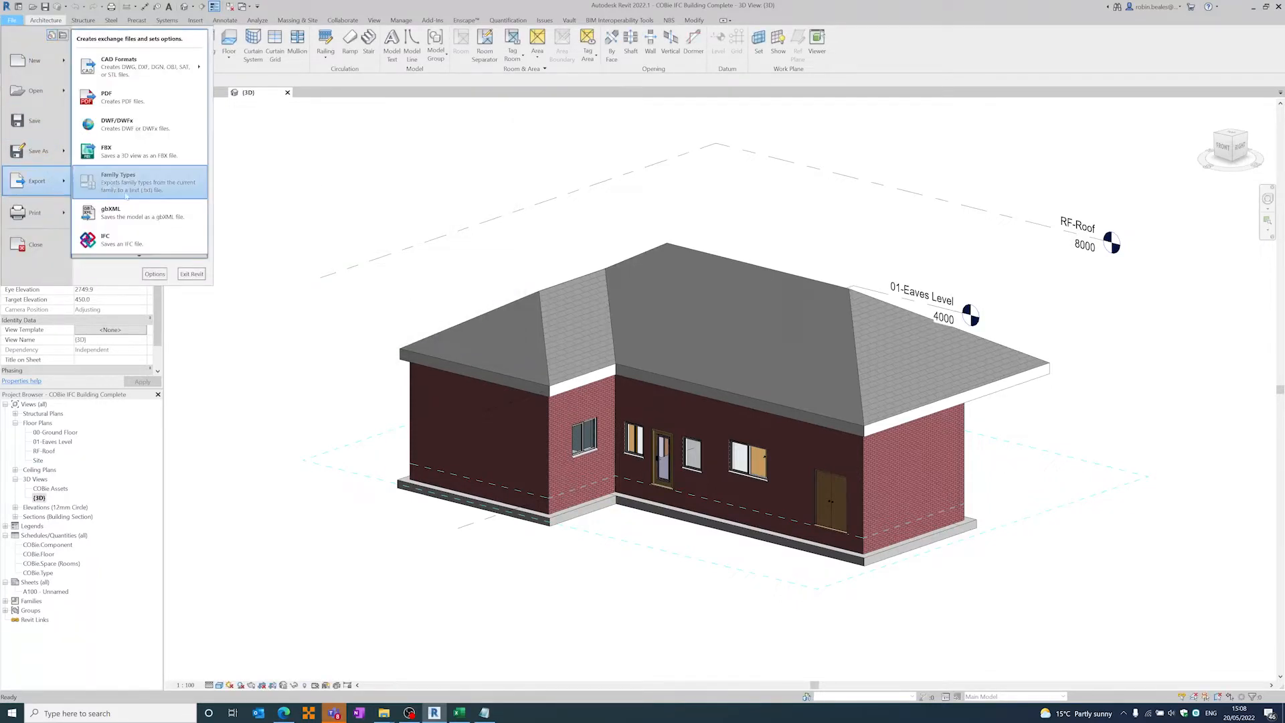
{"action": "mouse_move", "coordinate": [140, 256]}
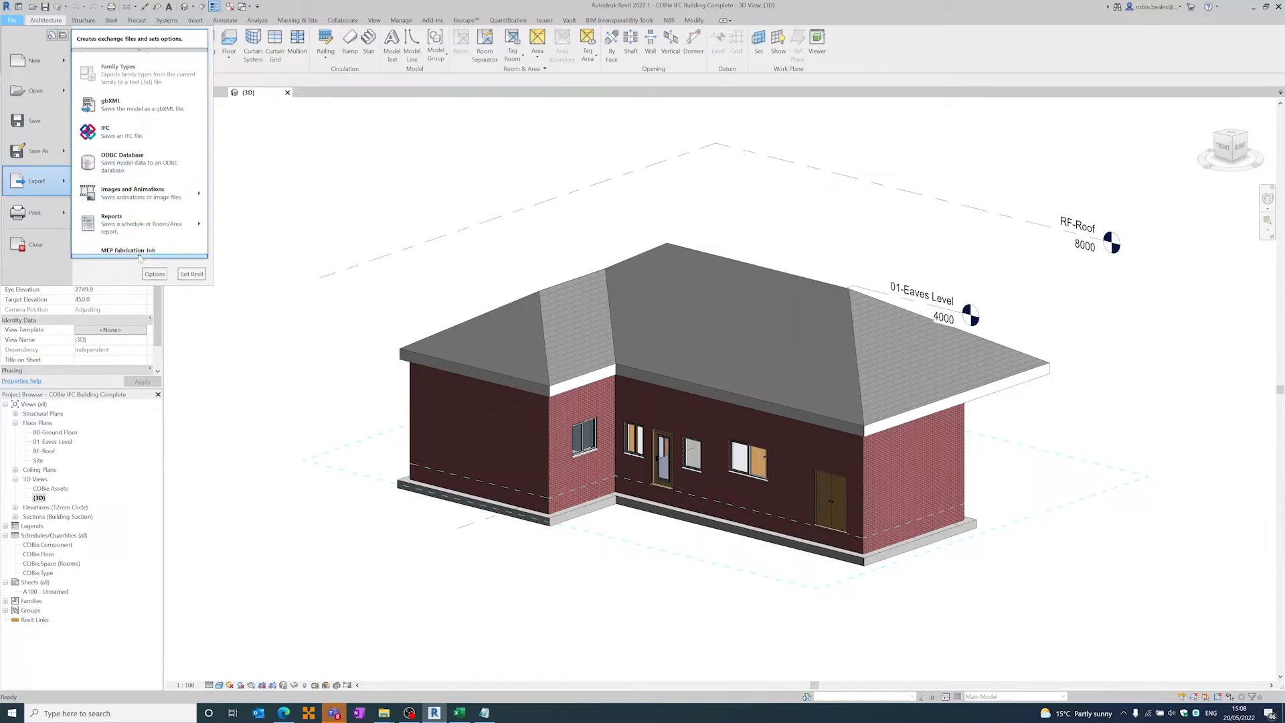
{"action": "left_click", "coordinate": [244, 264]}
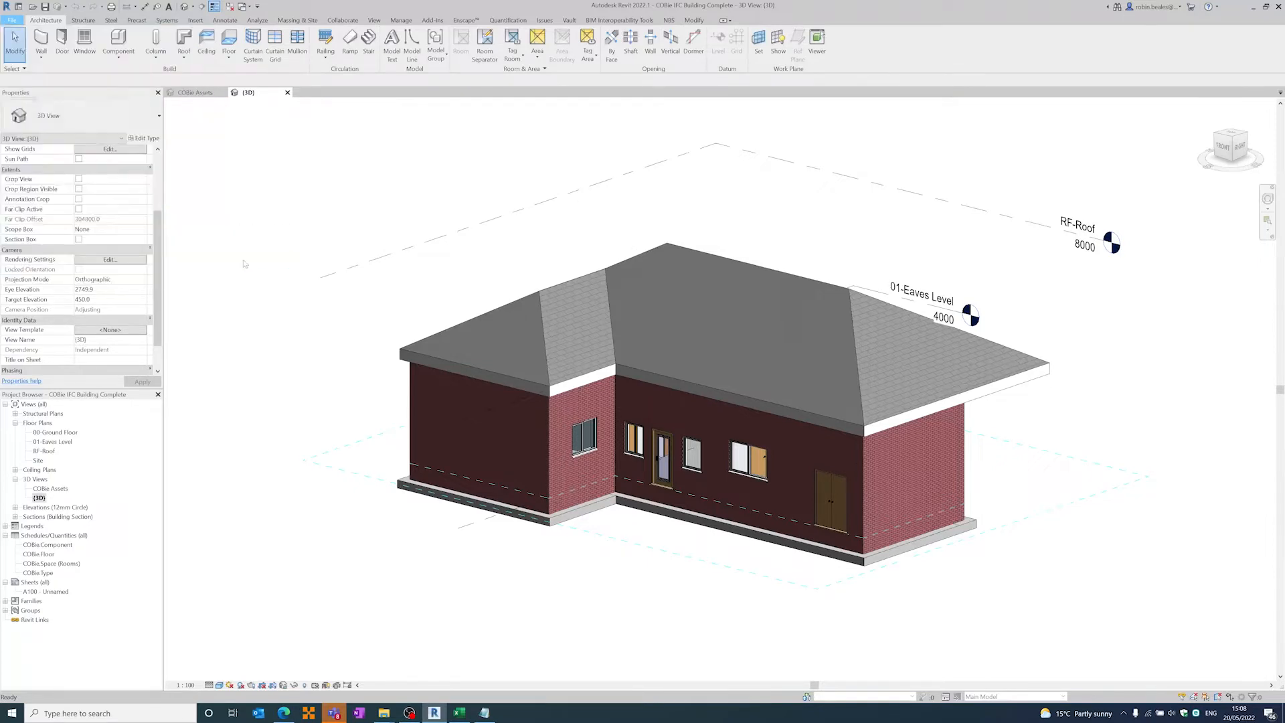
{"action": "scroll", "coordinate": [257, 216], "scroll_direction": "down", "scroll_amount": 8}
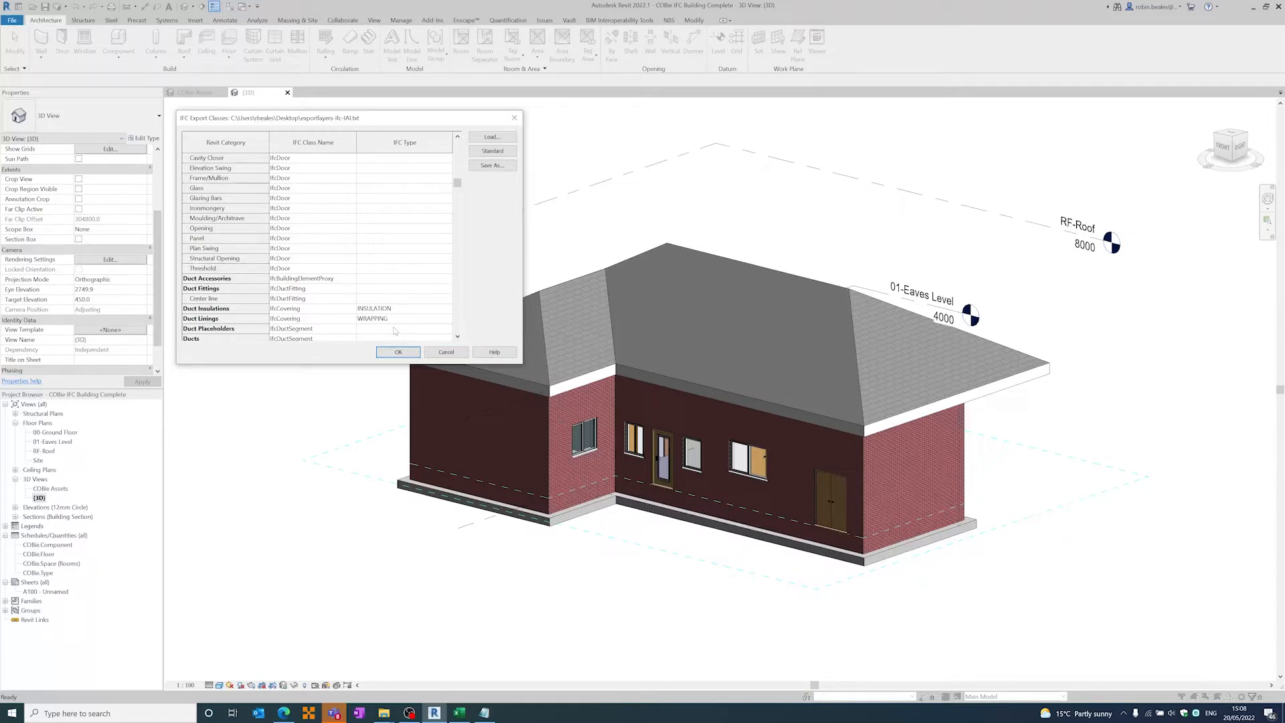
{"action": "scroll", "coordinate": [329, 290], "scroll_direction": "down", "scroll_amount": 10}
{"action": "scroll", "coordinate": [328, 289], "scroll_direction": "down", "scroll_amount": 2}
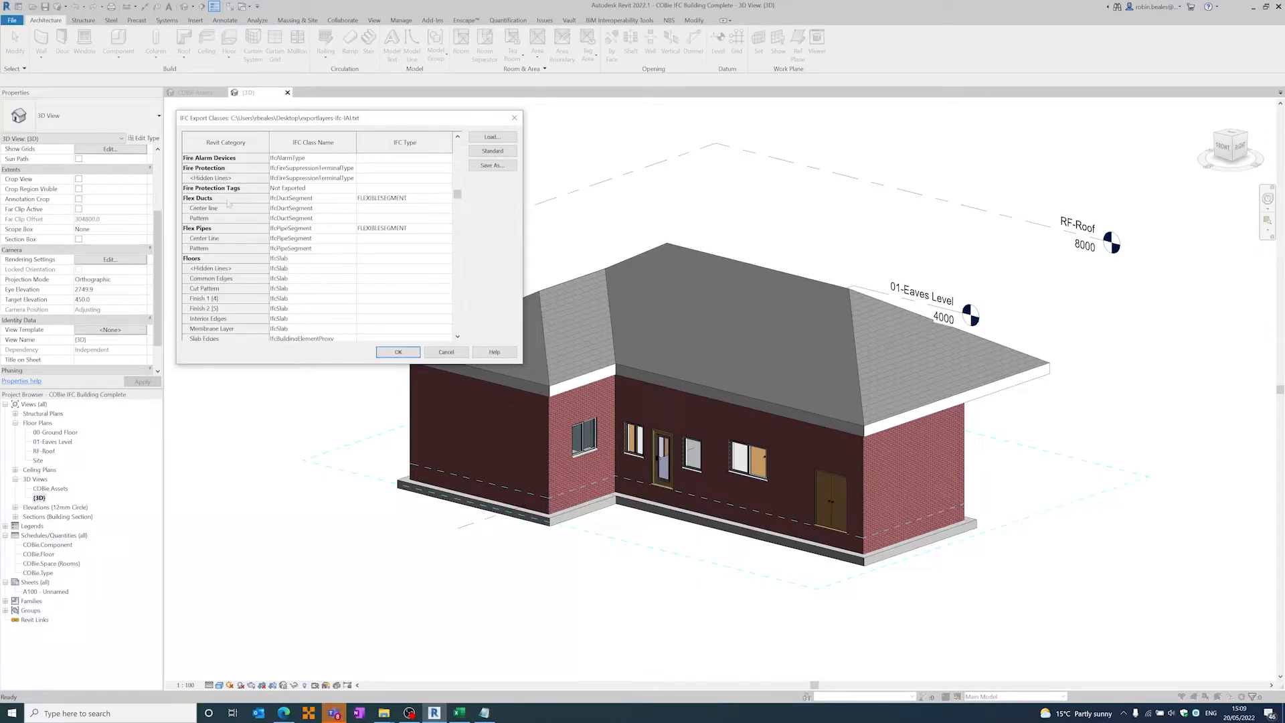
{"action": "scroll", "coordinate": [228, 203], "scroll_direction": "up", "scroll_amount": 4}
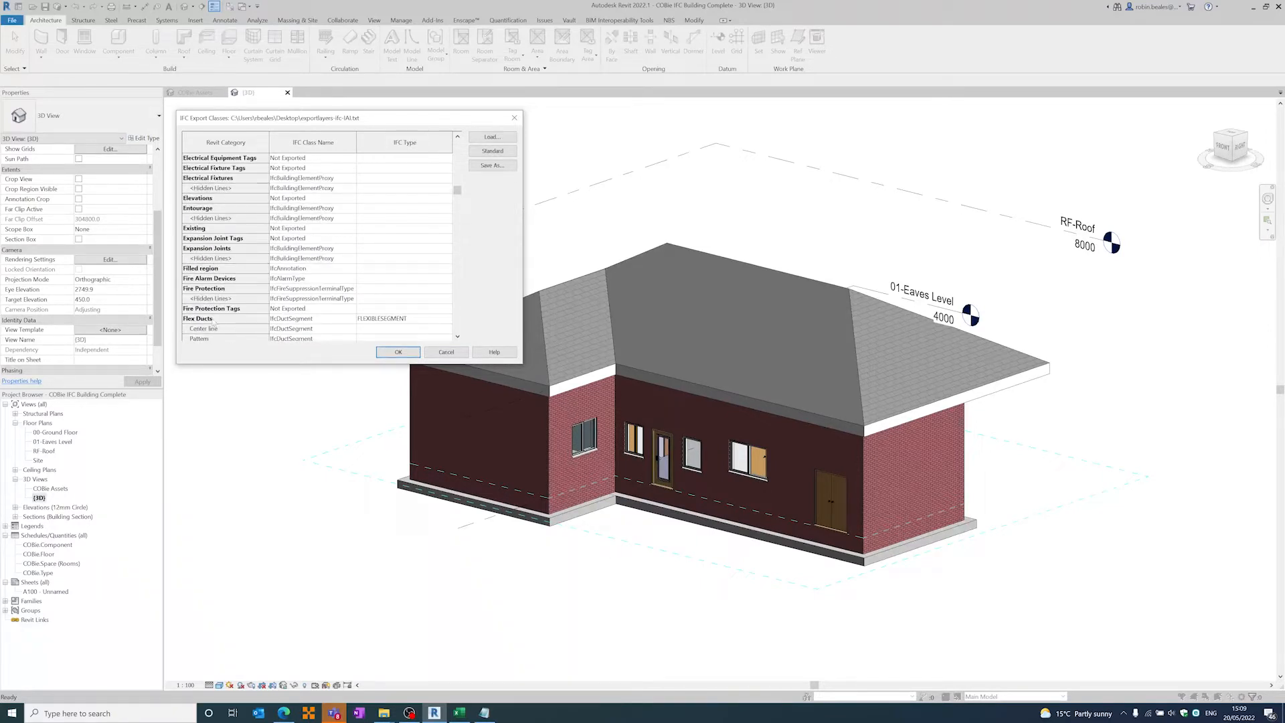
{"action": "scroll", "coordinate": [213, 322], "scroll_direction": "down", "scroll_amount": 2}
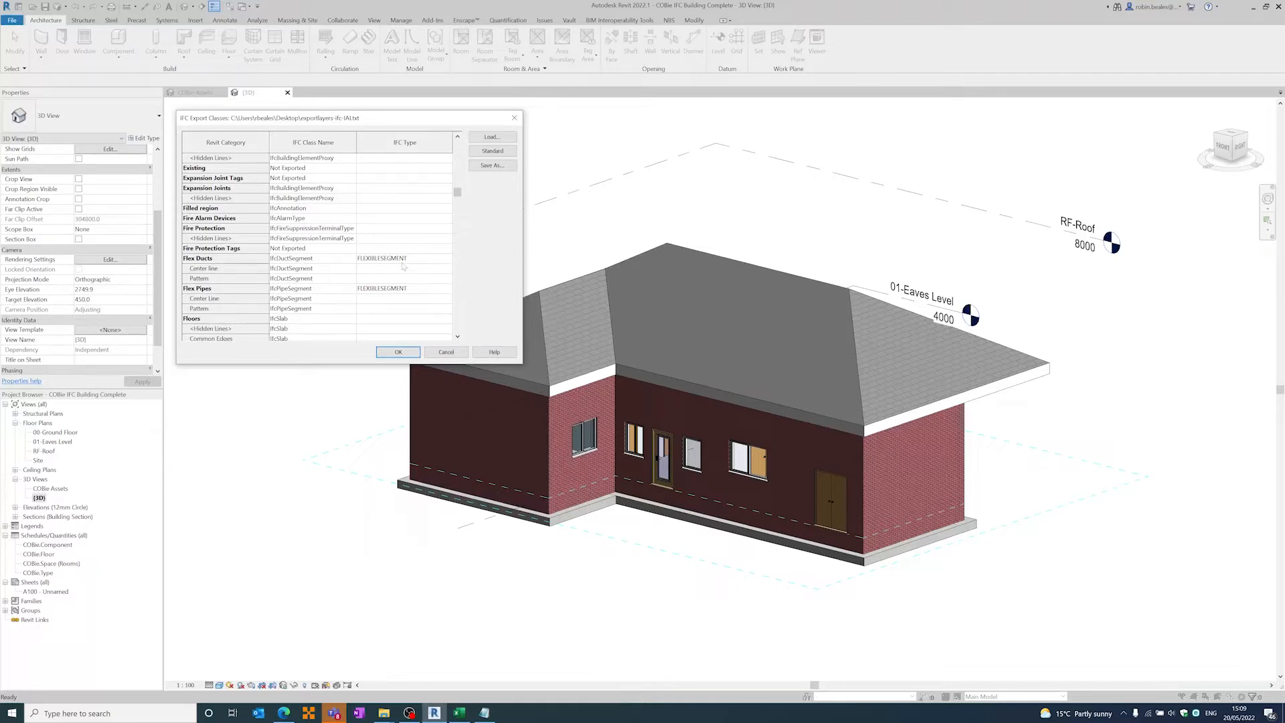
{"action": "scroll", "coordinate": [274, 236], "scroll_direction": "up", "scroll_amount": 6}
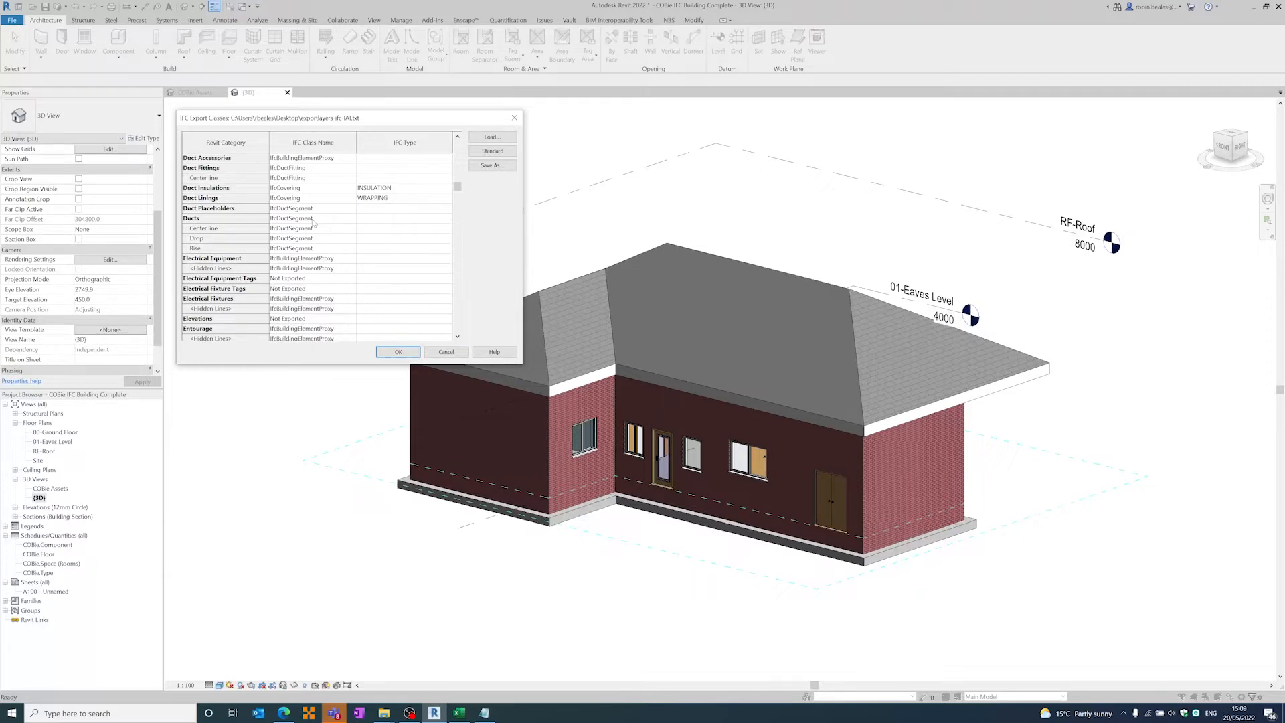
- Check the IFC classes mapped to floors, lighting fixtures and mechanical equipment, and cancel the mapping without changes
{"action": "scroll", "coordinate": [314, 223], "scroll_direction": "down", "scroll_amount": 9}
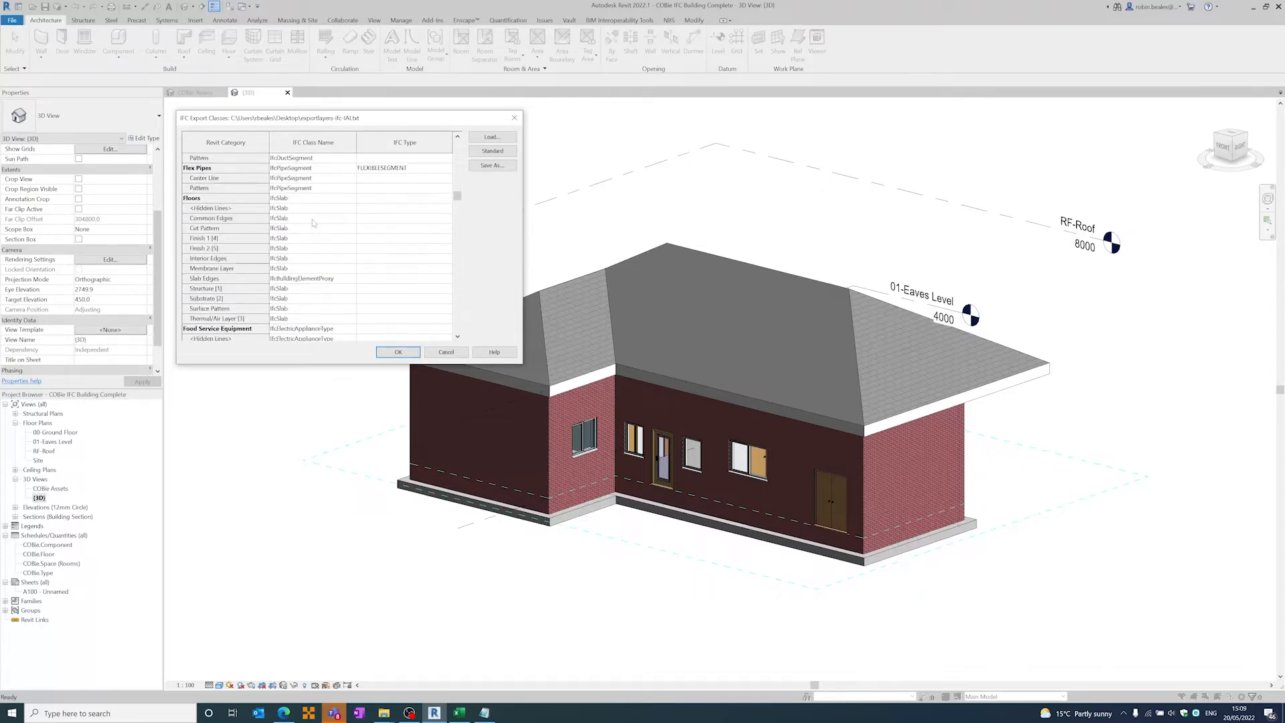
{"action": "scroll", "coordinate": [314, 222], "scroll_direction": "down", "scroll_amount": 2}
{"action": "scroll", "coordinate": [314, 223], "scroll_direction": "down", "scroll_amount": 8}
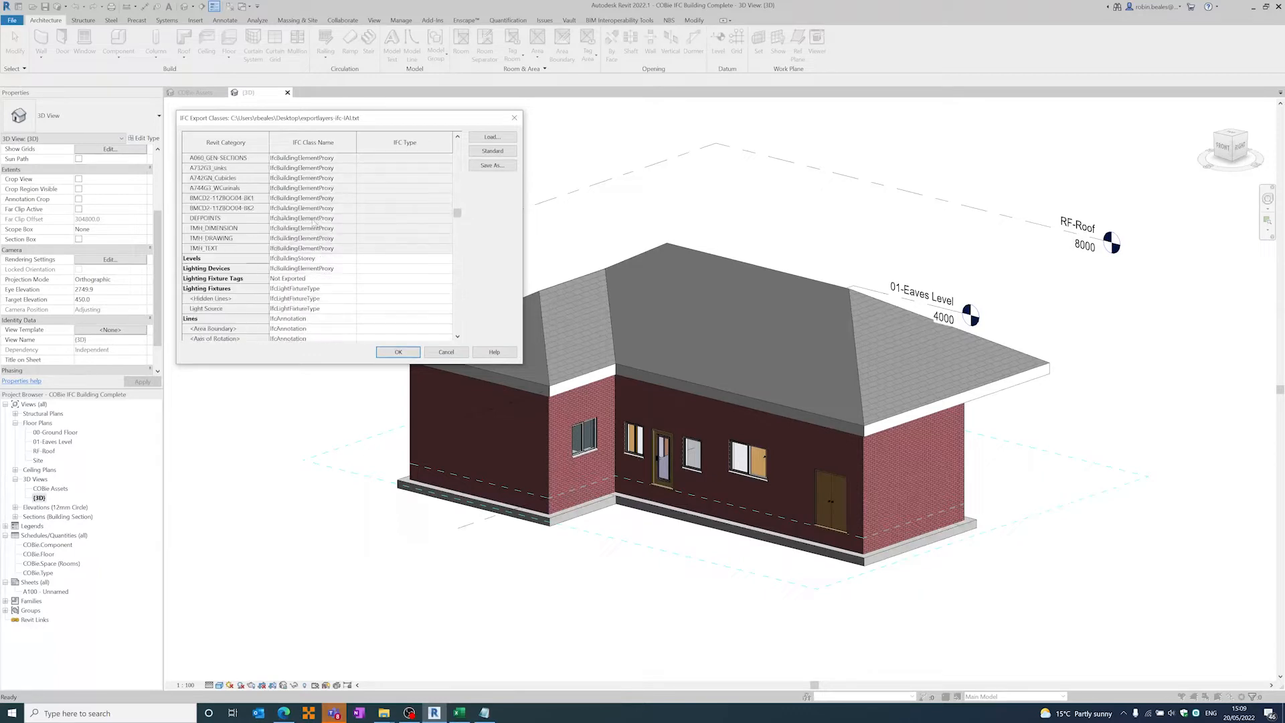
{"action": "scroll", "coordinate": [314, 223], "scroll_direction": "down", "scroll_amount": 10}
{"action": "scroll", "coordinate": [314, 223], "scroll_direction": "down", "scroll_amount": 6}
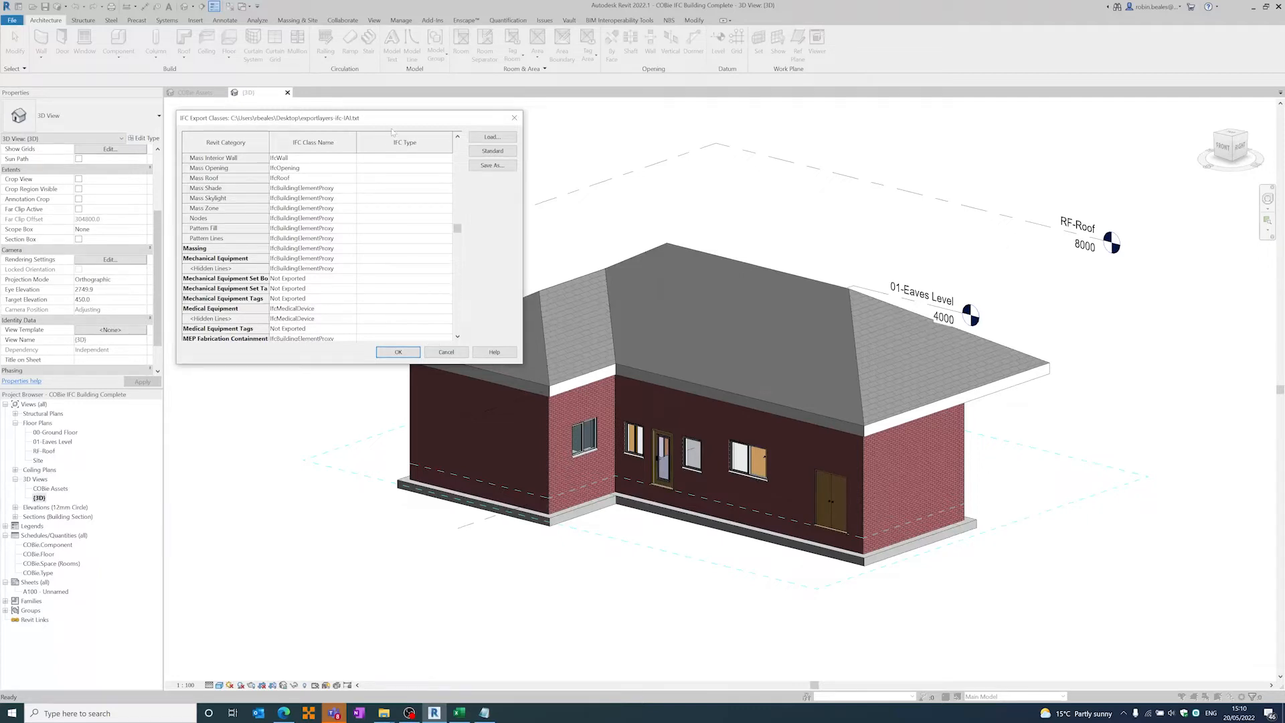
{"action": "left_click", "coordinate": [462, 349]}
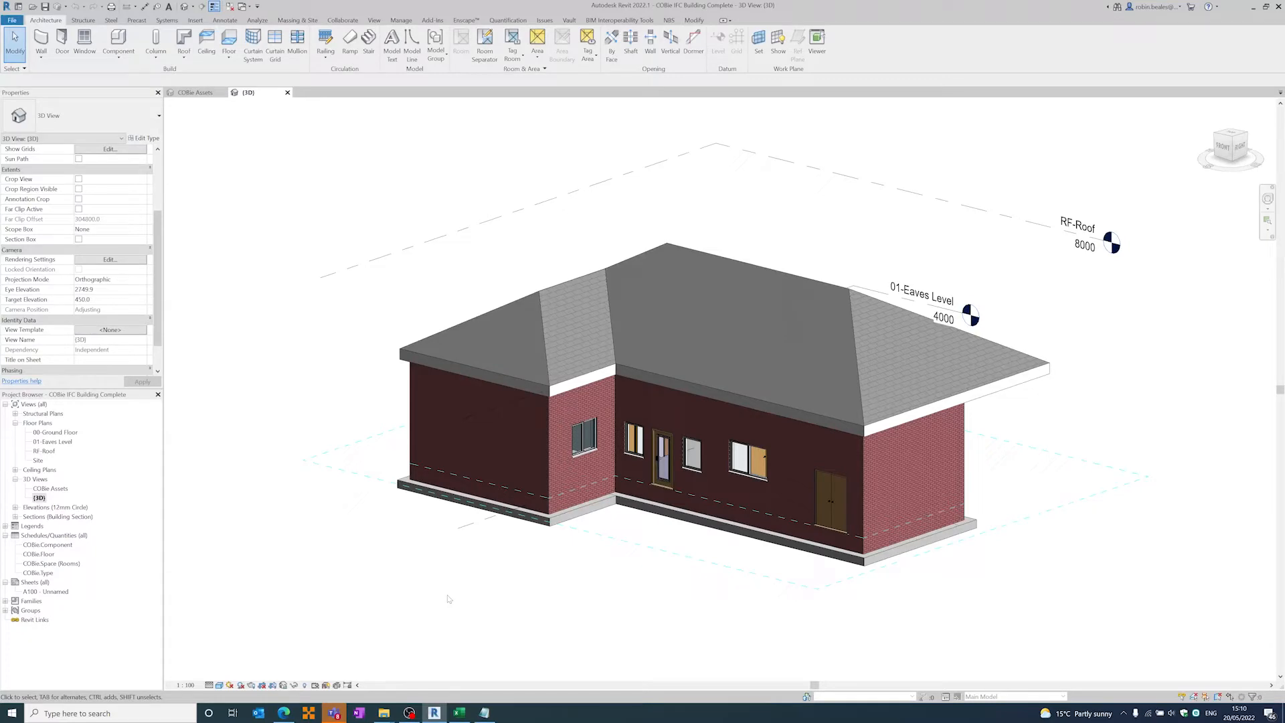
- Switch to the browser and list the entities alphabetically in the buildingSMART IFC2x3 documentation
{"action": "left_click", "coordinate": [284, 713]}
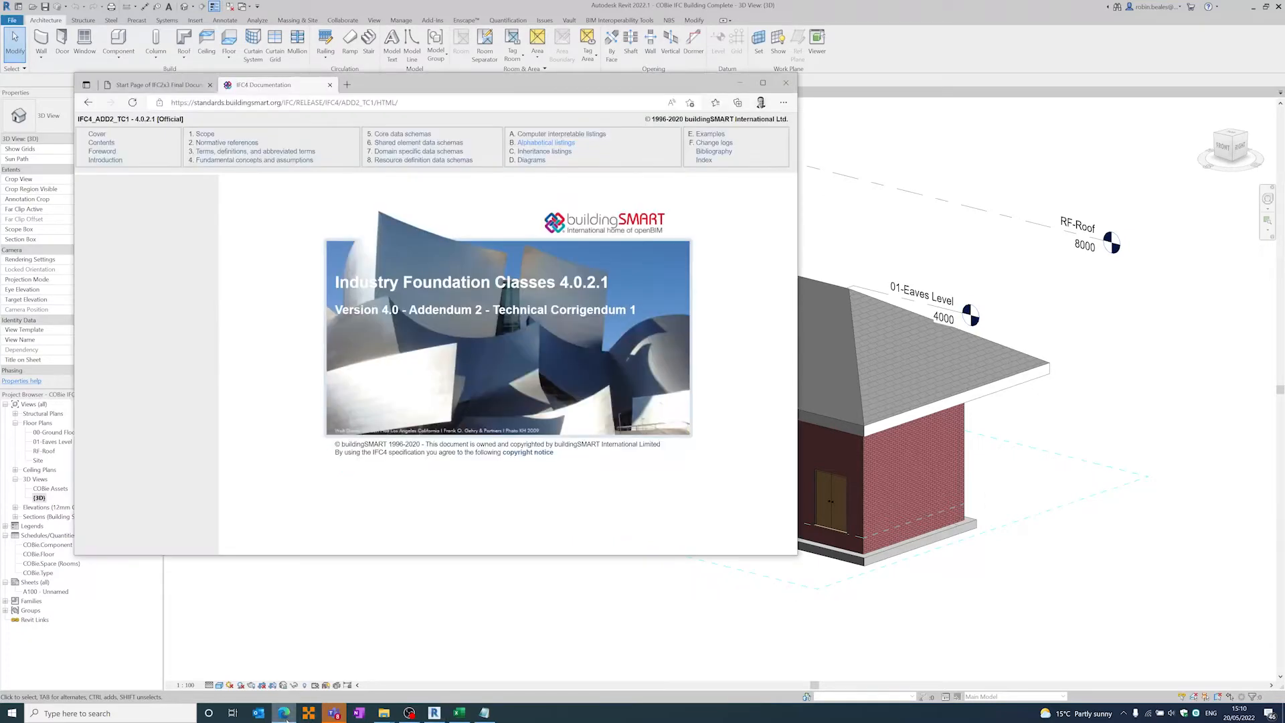
{"action": "left_click", "coordinate": [160, 90]}
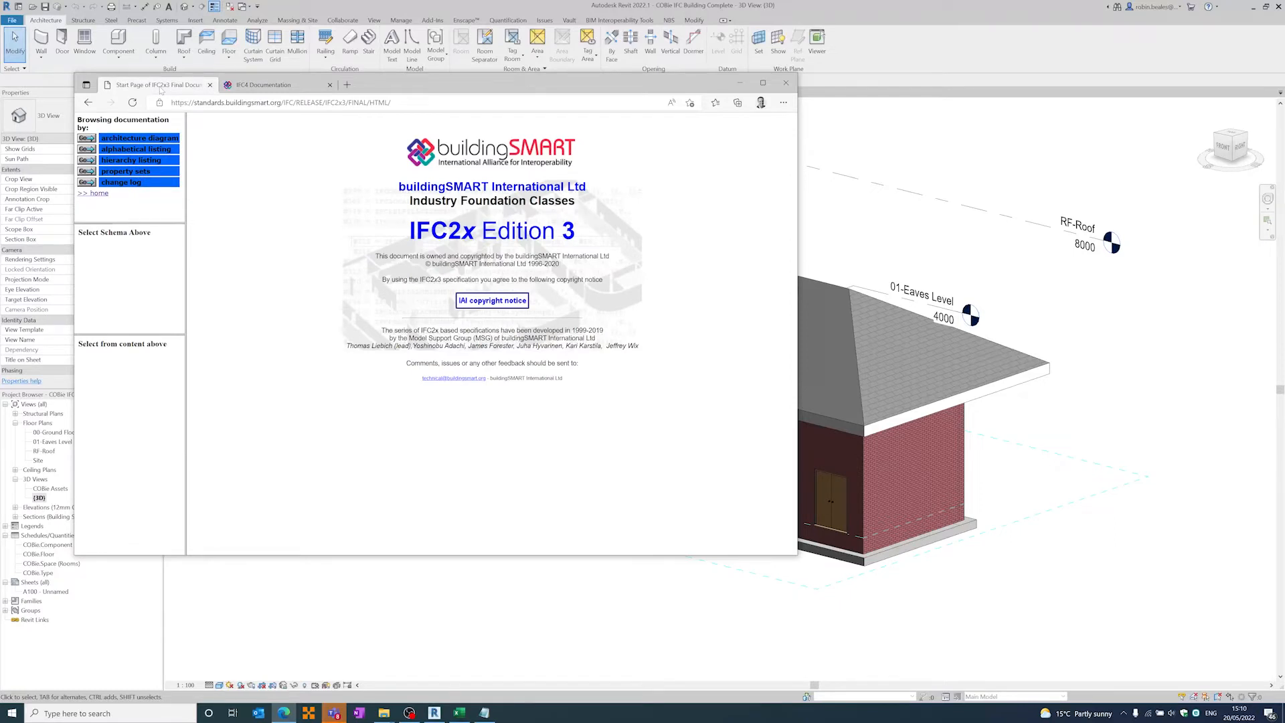
{"action": "left_click", "coordinate": [87, 149]}
{"action": "left_click", "coordinate": [108, 271]}
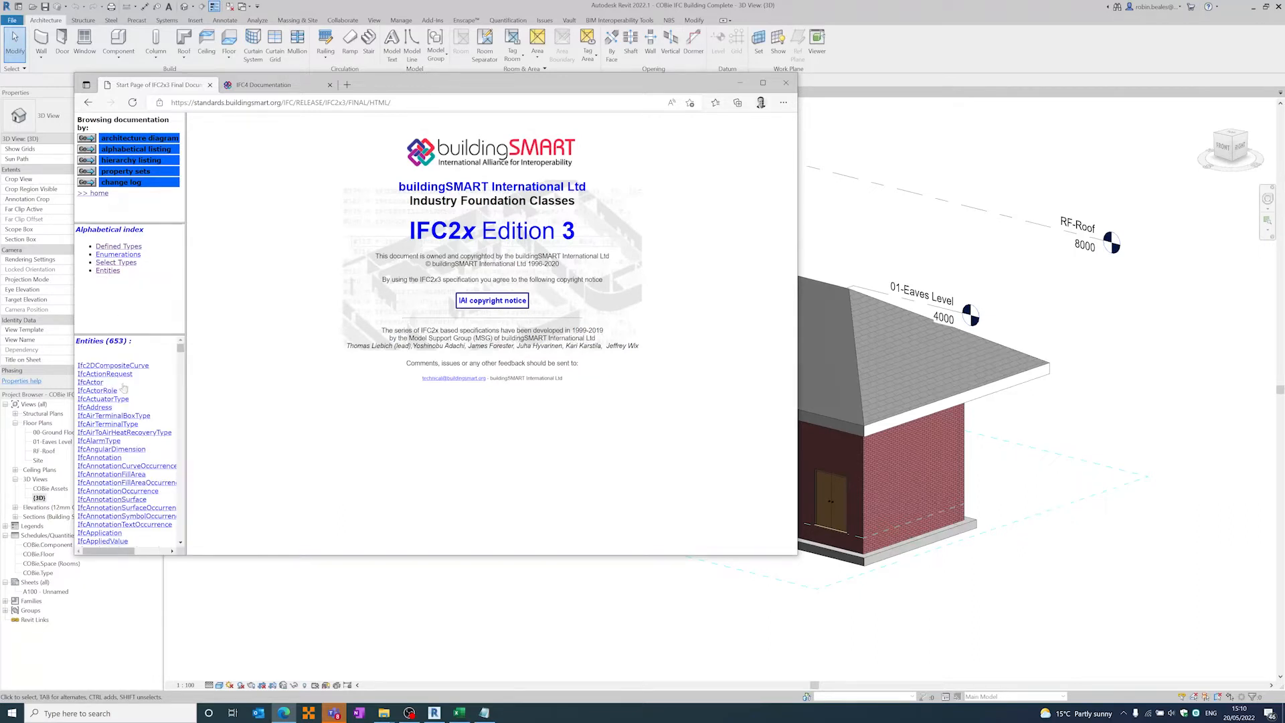
- Find the IfcDoor class in the IFC2x3 entity list and open its documentation page
{"action": "scroll", "coordinate": [101, 429], "scroll_direction": "down", "scroll_amount": 3}
{"action": "scroll", "coordinate": [100, 428], "scroll_direction": "down", "scroll_amount": 10}
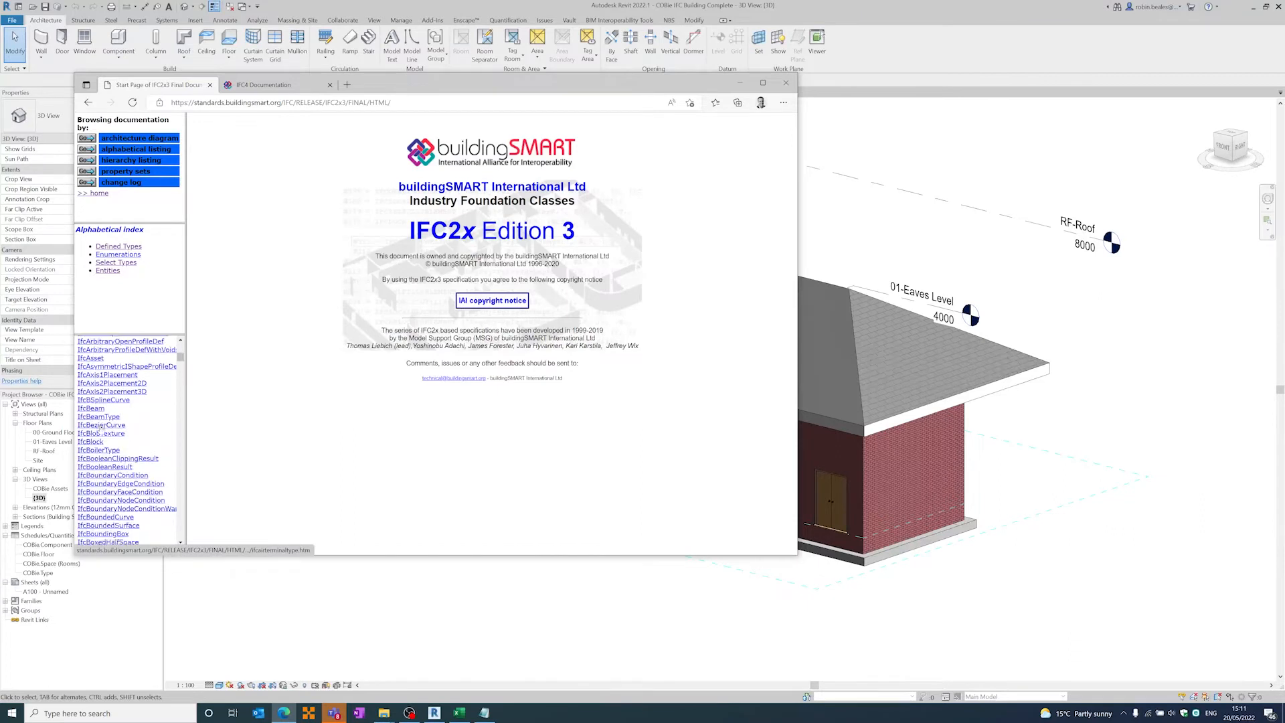
{"action": "scroll", "coordinate": [100, 428], "scroll_direction": "down", "scroll_amount": 12}
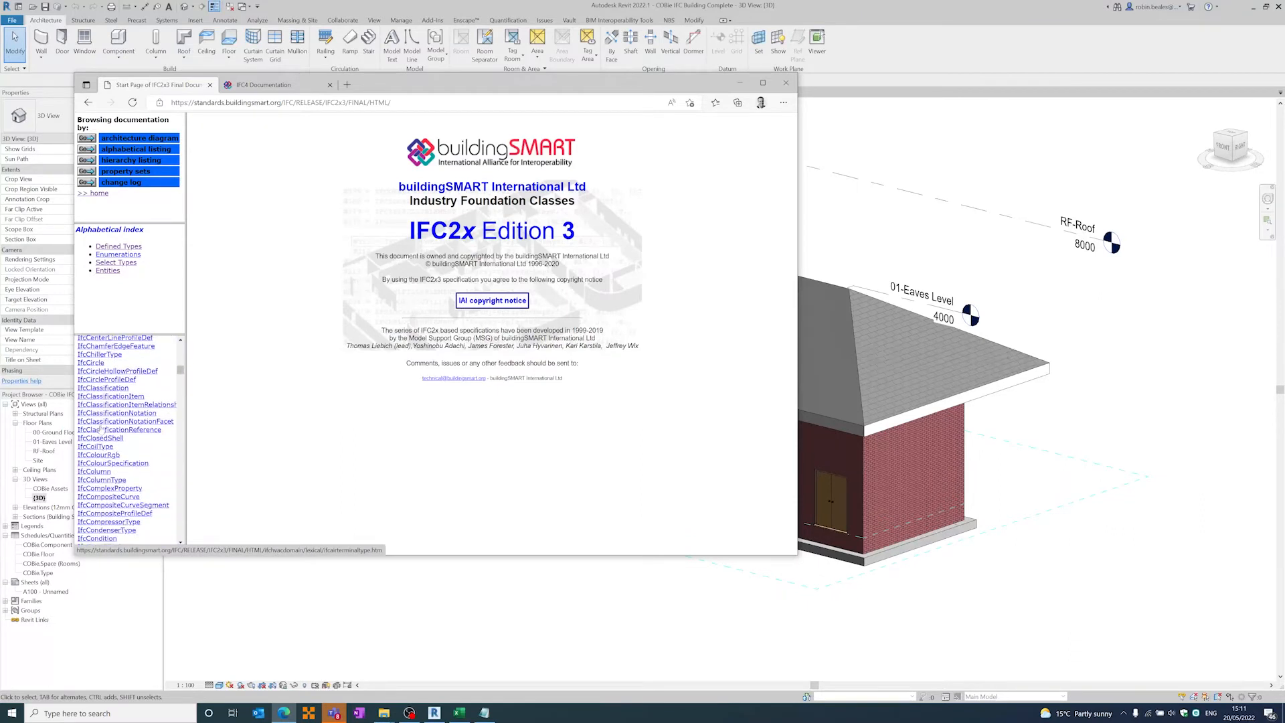
{"action": "scroll", "coordinate": [100, 429], "scroll_direction": "down", "scroll_amount": 10}
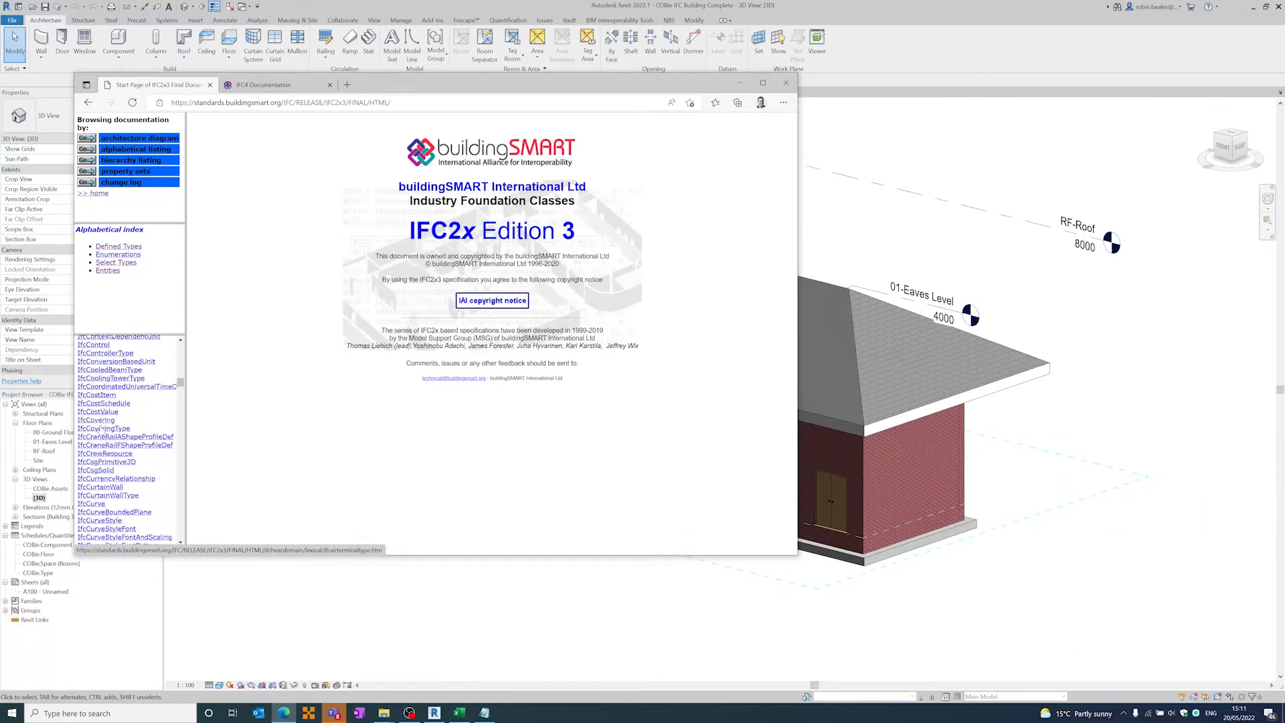
{"action": "scroll", "coordinate": [100, 429], "scroll_direction": "down", "scroll_amount": 2}
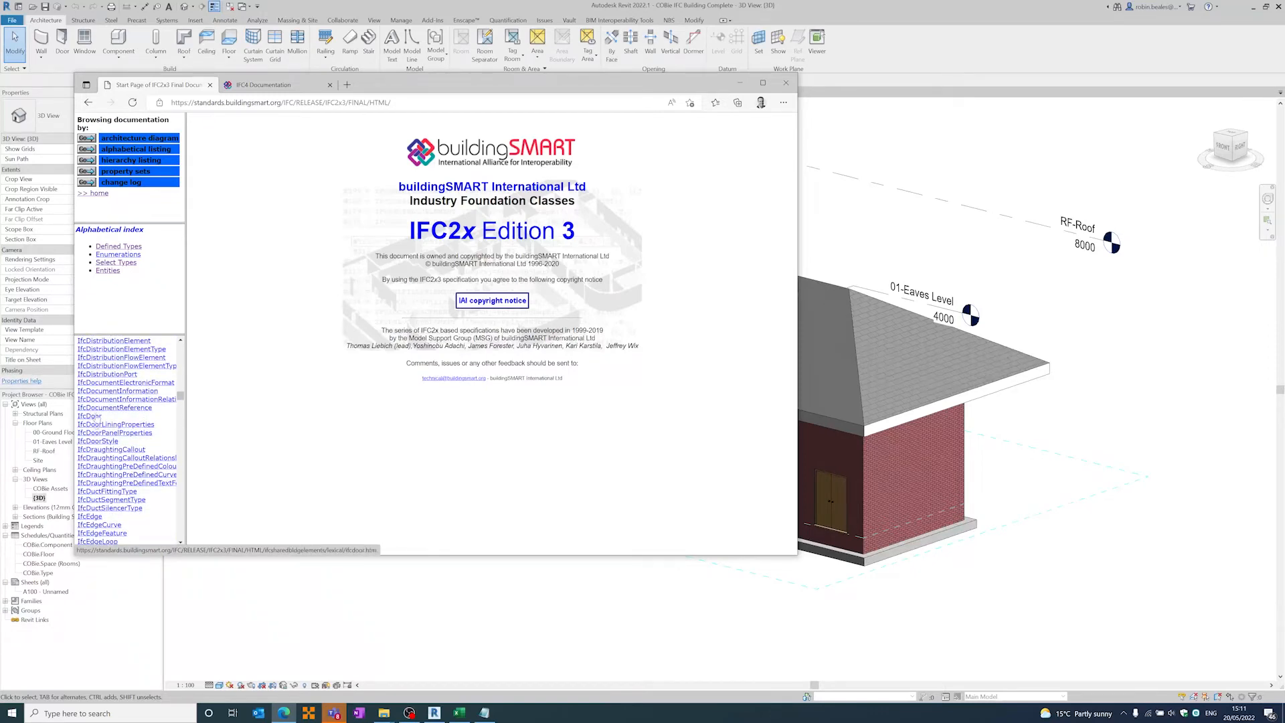
{"action": "left_click", "coordinate": [94, 422]}
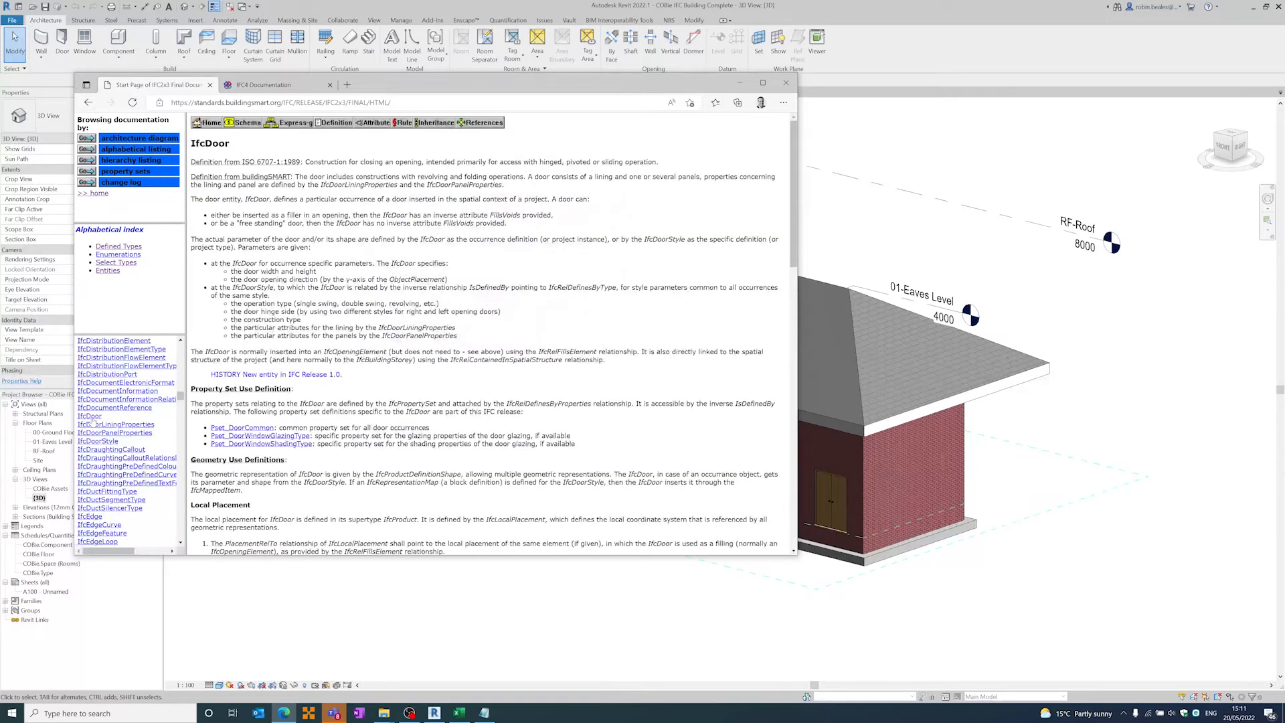
- Look through the whole IfcDoor page and return to its property set definitions
{"action": "scroll", "coordinate": [330, 214], "scroll_direction": "down", "scroll_amount": 15}
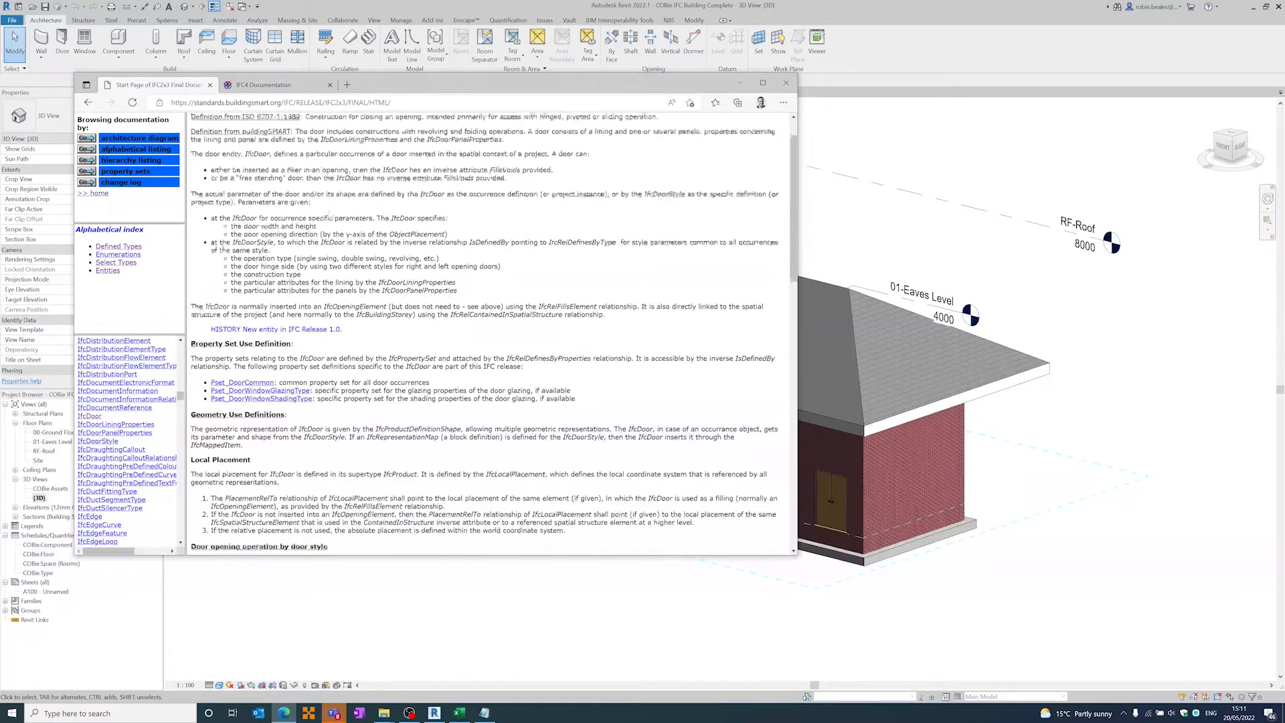
{"action": "scroll", "coordinate": [330, 215], "scroll_direction": "down", "scroll_amount": 5}
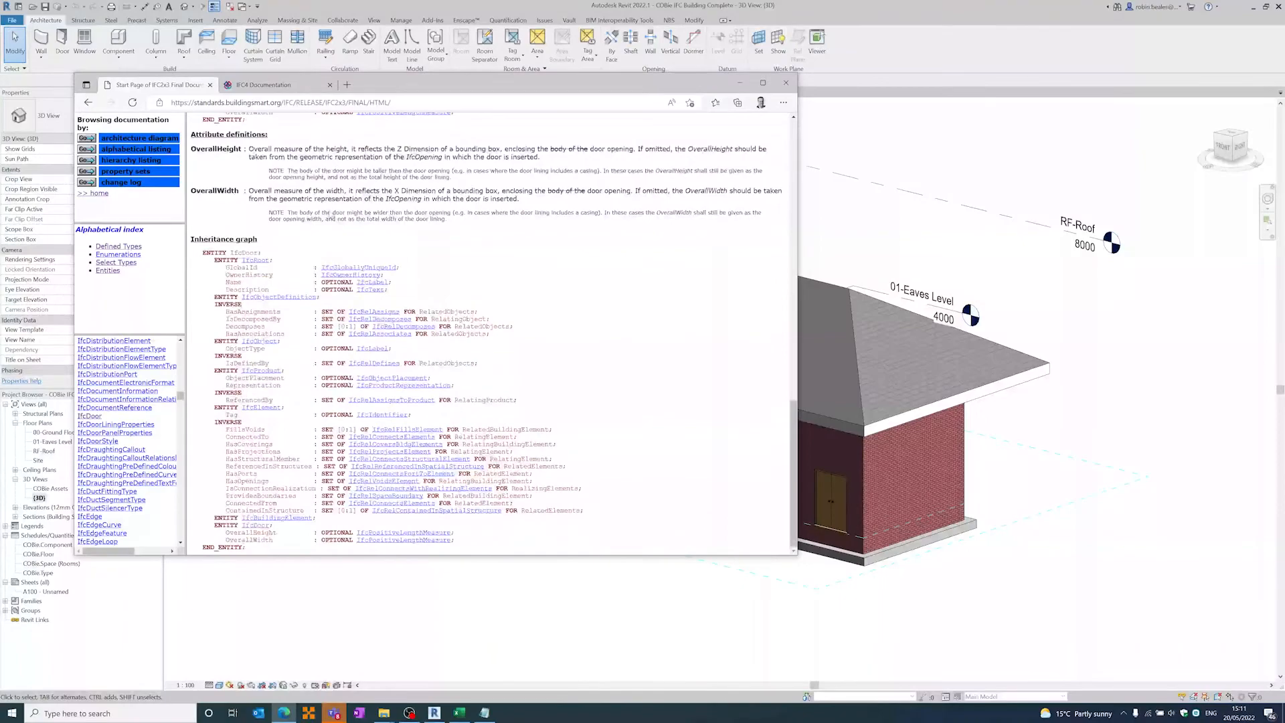
{"action": "scroll", "coordinate": [330, 215], "scroll_direction": "up", "scroll_amount": 10}
{"action": "scroll", "coordinate": [494, 333], "scroll_direction": "up", "scroll_amount": 2}
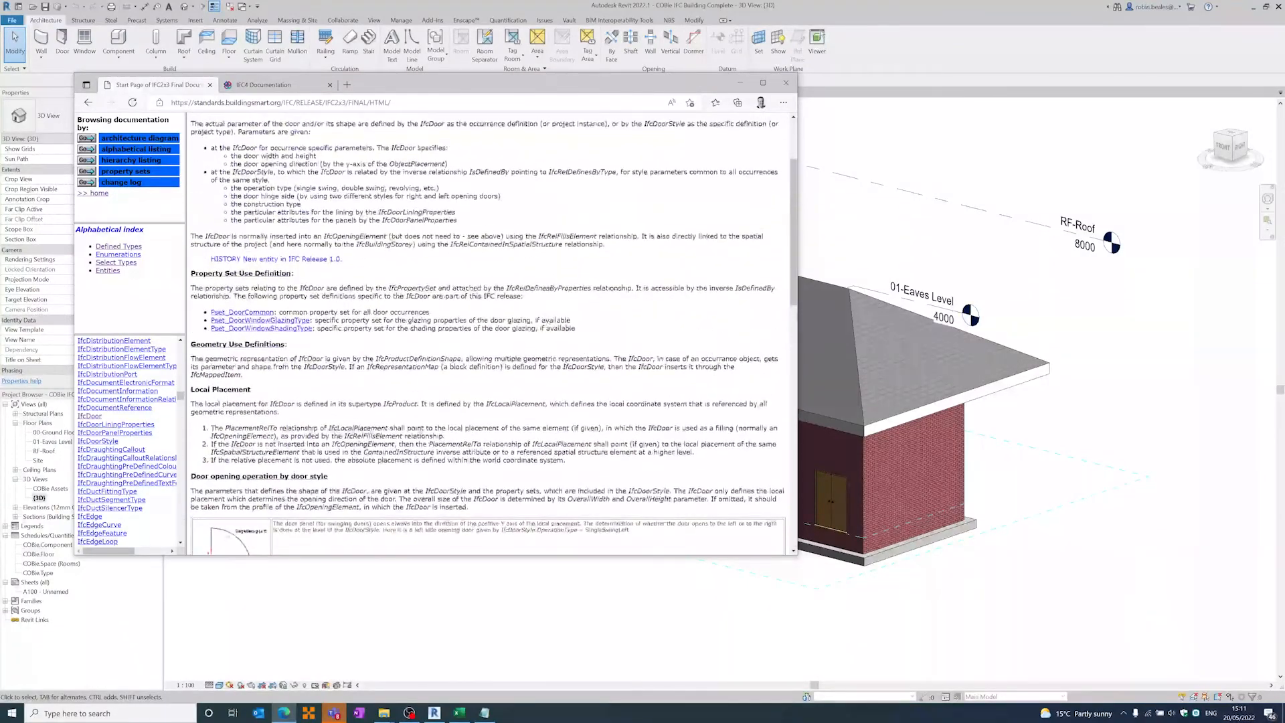
{"action": "scroll", "coordinate": [494, 334], "scroll_direction": "up", "scroll_amount": 3}
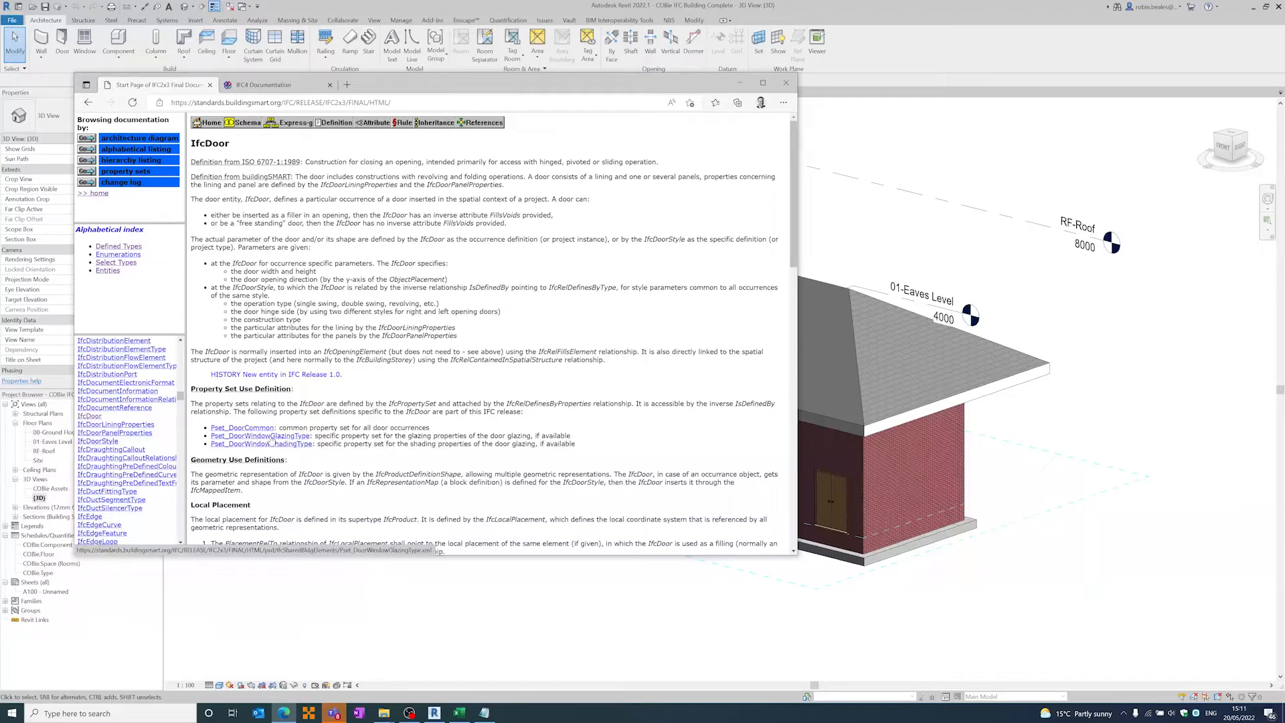
- Examine the property definitions of the Pset_DoorCommon property set, and return to the IfcDoor page
{"action": "left_click", "coordinate": [243, 428]}
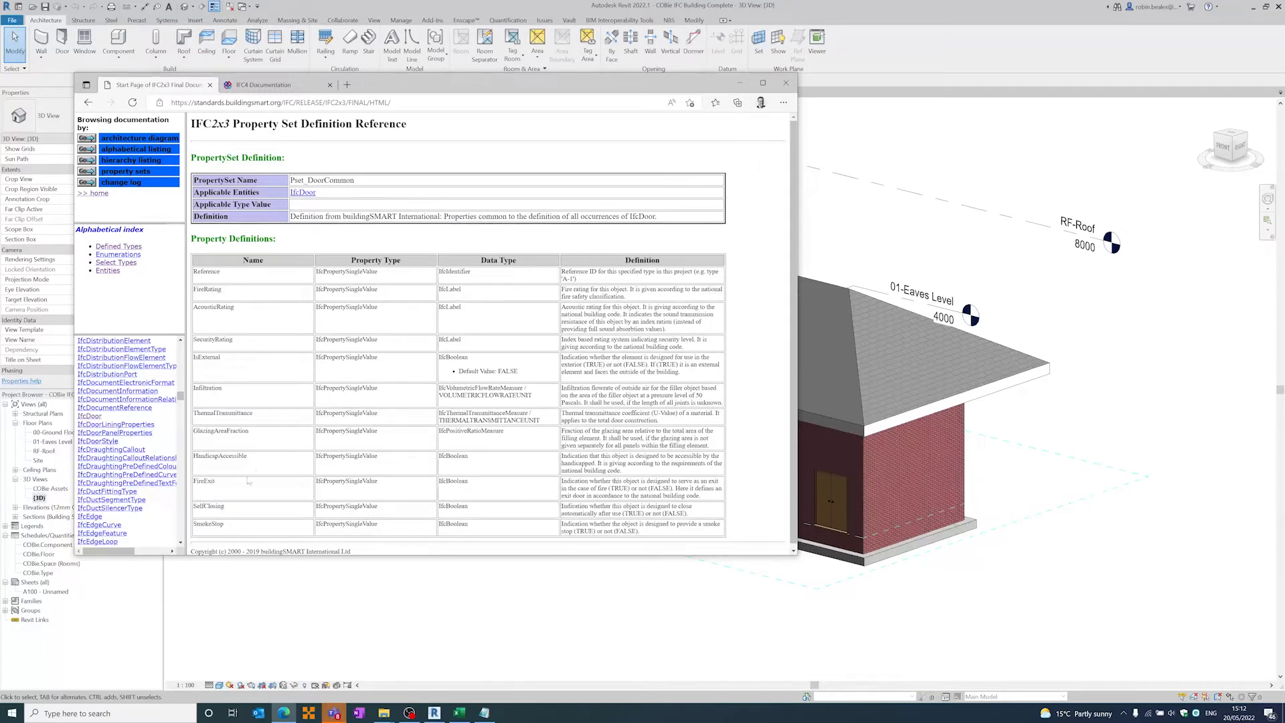
{"action": "scroll", "coordinate": [252, 506], "scroll_direction": "down", "scroll_amount": 1}
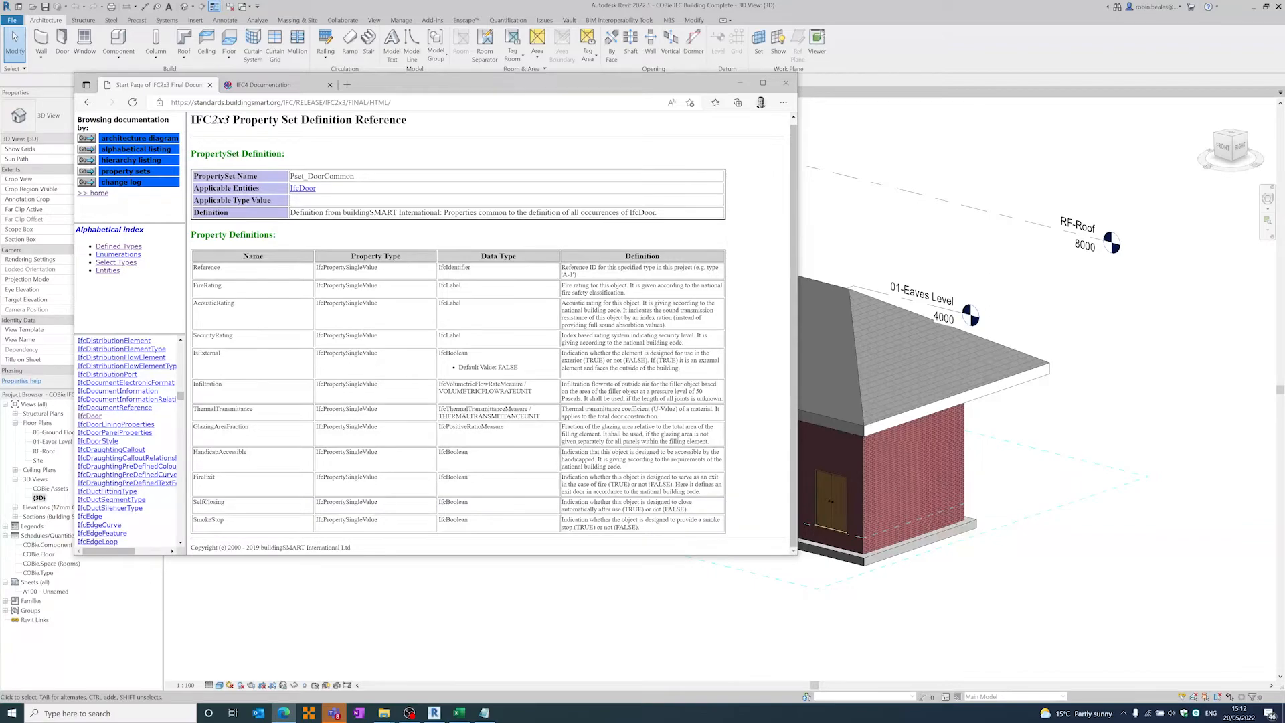
{"action": "left_click", "coordinate": [89, 104]}
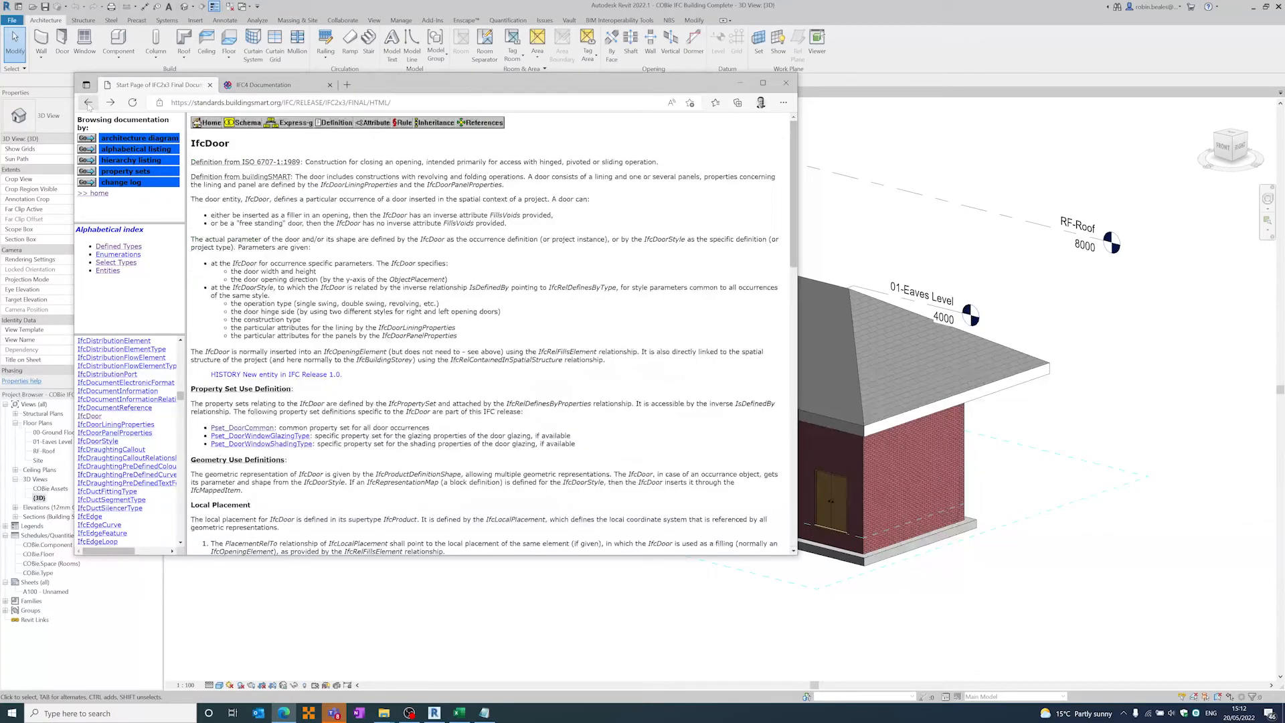
- Review the door opening operations, attribute definitions and inheritance graph of IfcDoor
{"action": "scroll", "coordinate": [489, 334], "scroll_direction": "down", "scroll_amount": 8}
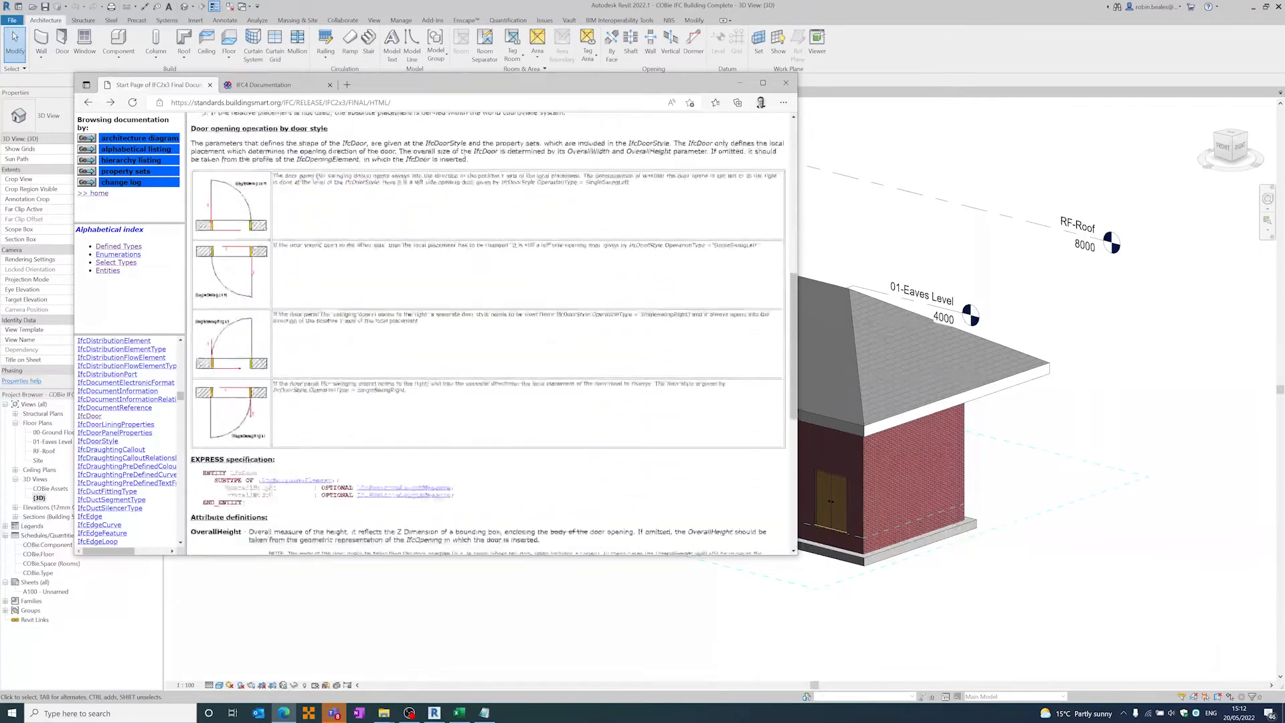
{"action": "scroll", "coordinate": [488, 334], "scroll_direction": "down", "scroll_amount": 4}
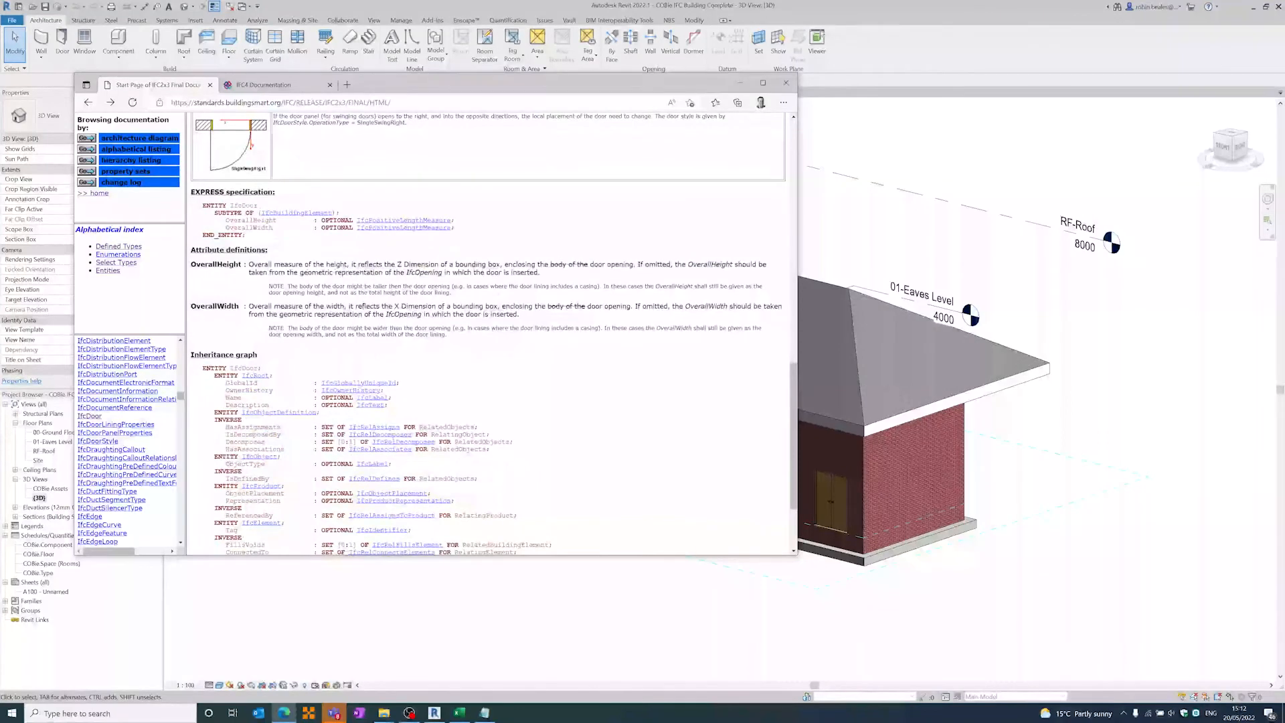
{"action": "scroll", "coordinate": [273, 377], "scroll_direction": "down", "scroll_amount": 2}
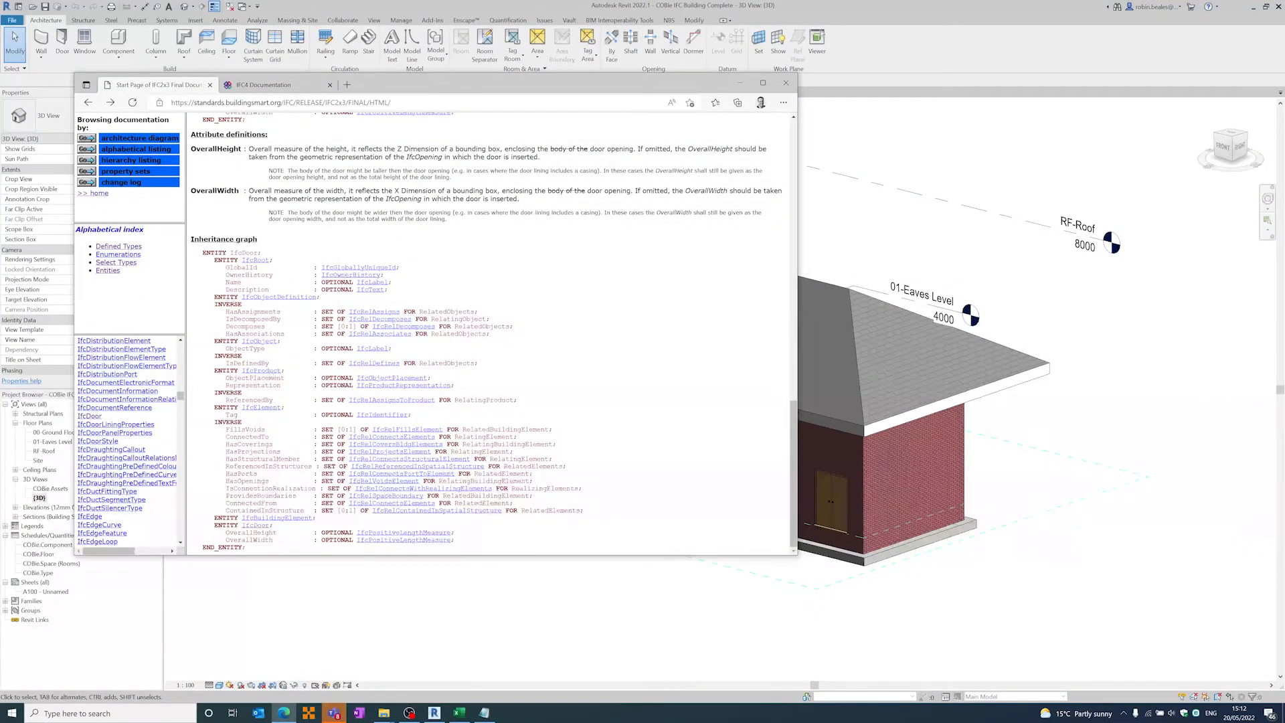
- Open the IfcDuctSegmentType entity and review its definition and EXPRESS specification
{"action": "scroll", "coordinate": [109, 425], "scroll_direction": "down", "scroll_amount": 1}
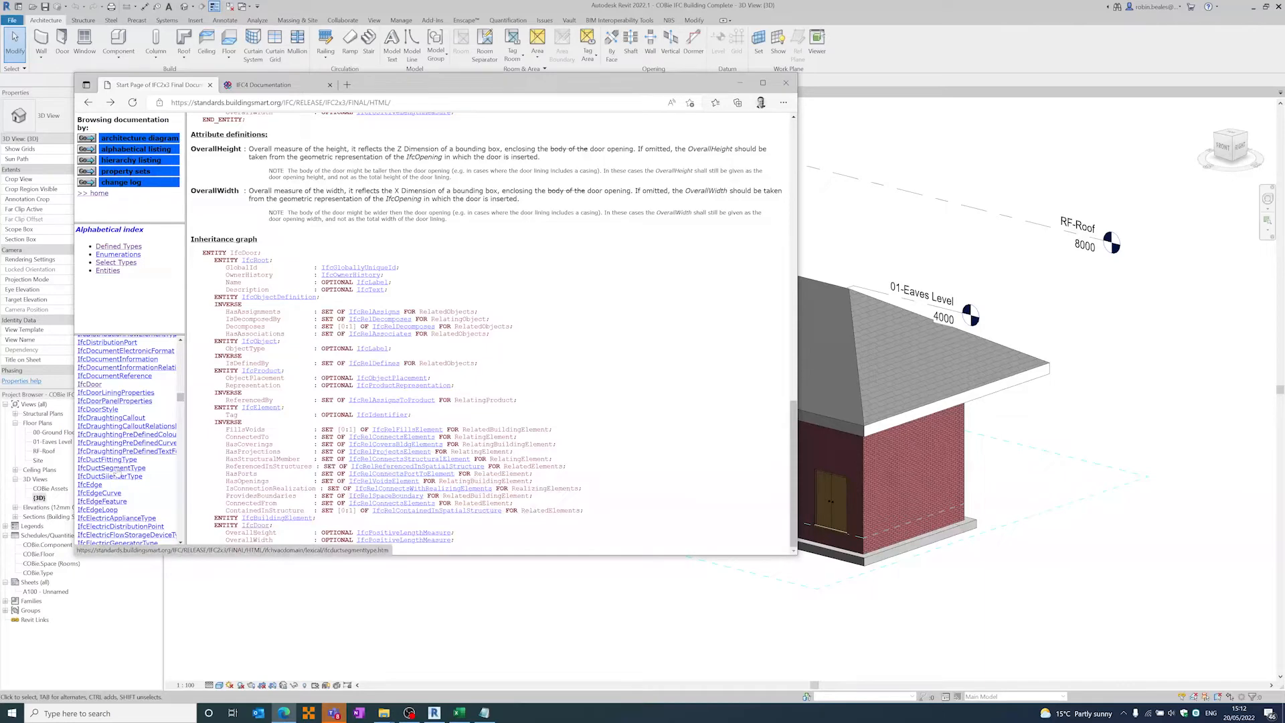
{"action": "left_click", "coordinate": [117, 473]}
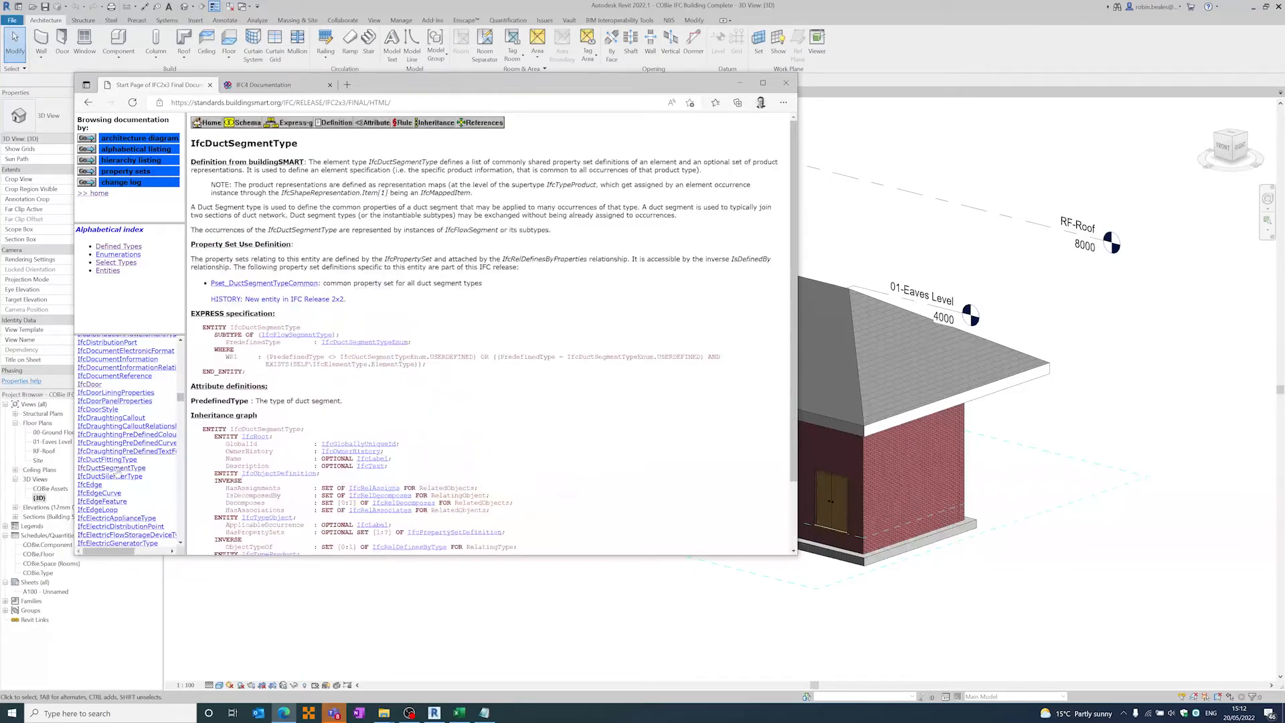
{"action": "scroll", "coordinate": [281, 393], "scroll_direction": "down", "scroll_amount": 1}
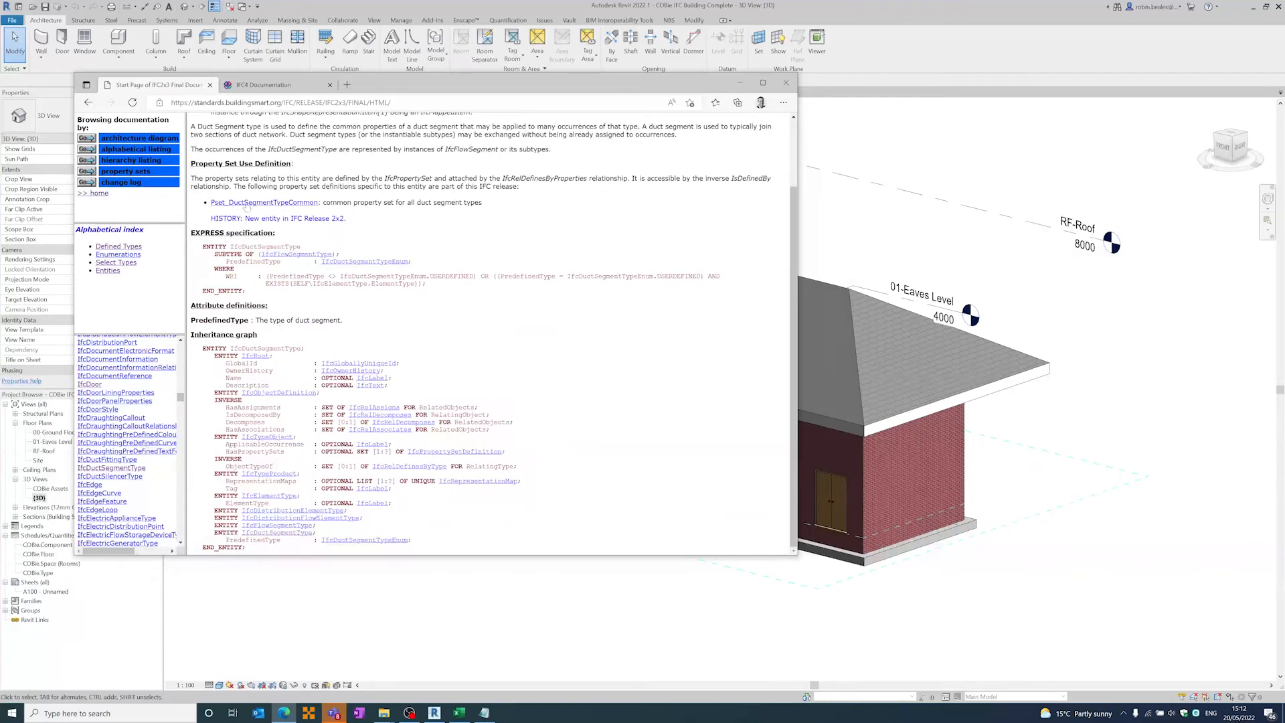
- Examine the properties in Pset_DuctSegmentTypeCommon and return to the IfcDuctSegmentType page
{"action": "left_click", "coordinate": [288, 203]}
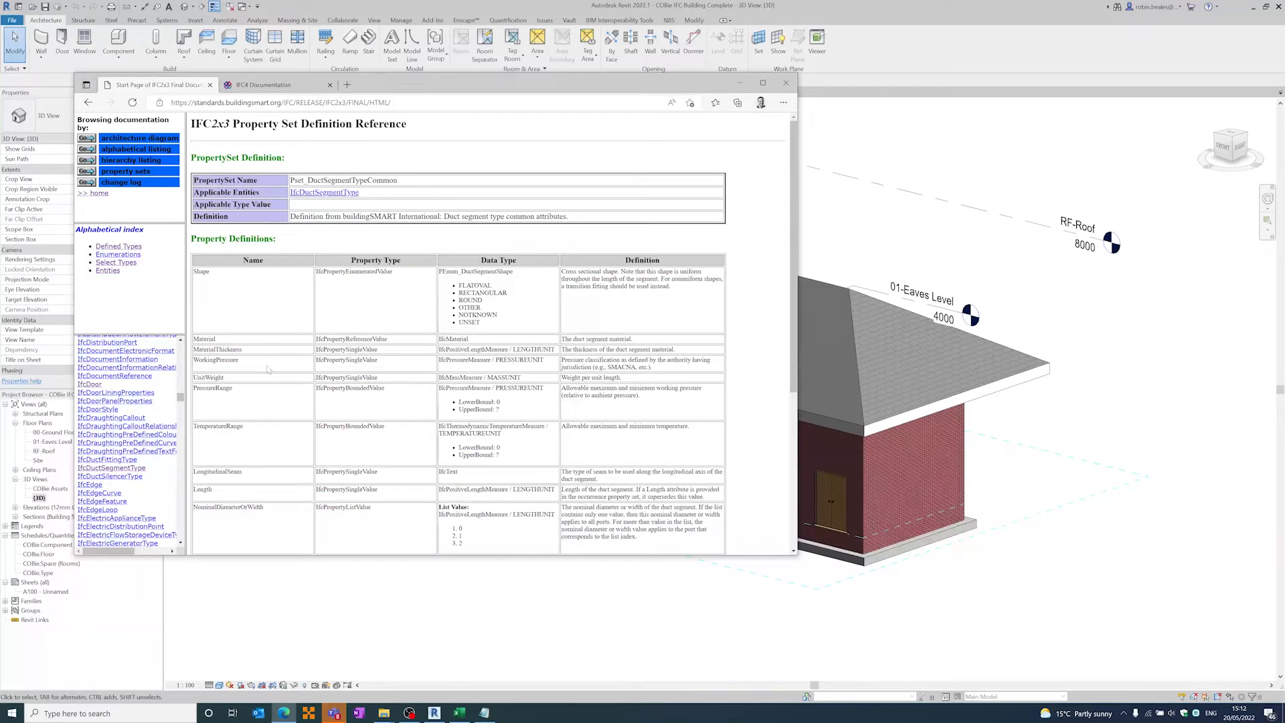
{"action": "scroll", "coordinate": [284, 478], "scroll_direction": "down", "scroll_amount": 5}
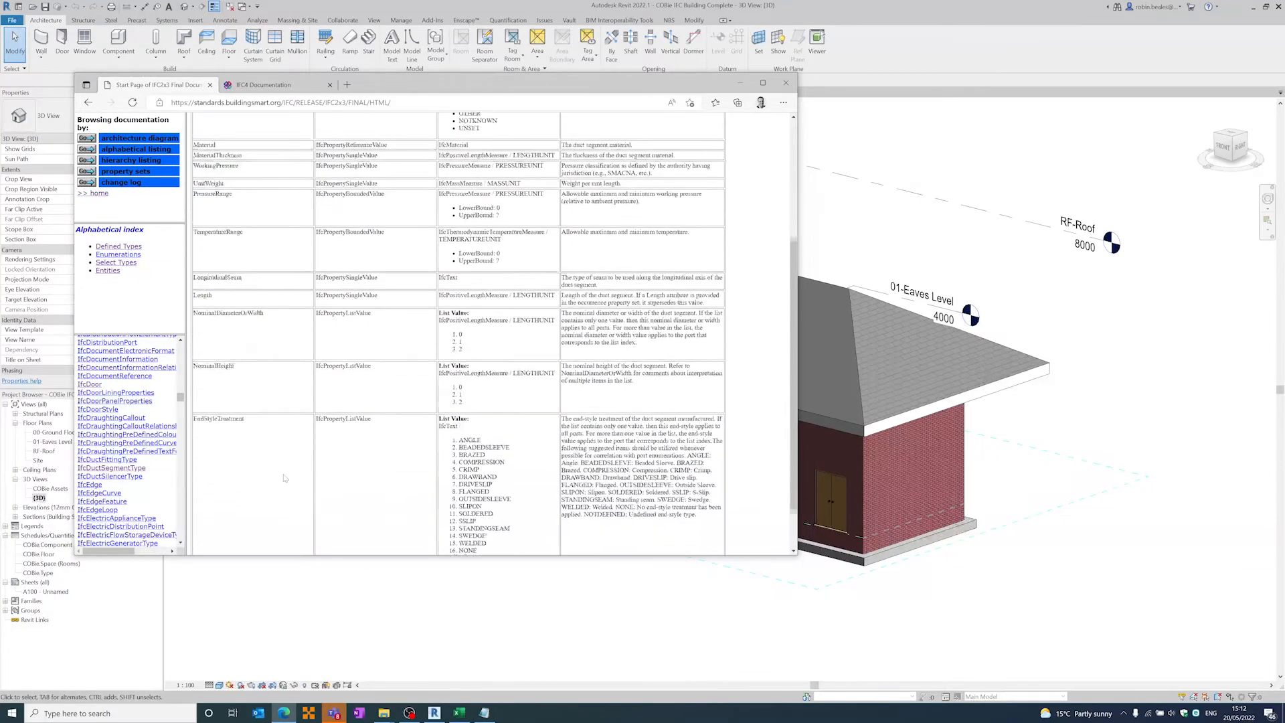
{"action": "scroll", "coordinate": [284, 478], "scroll_direction": "up", "scroll_amount": 5}
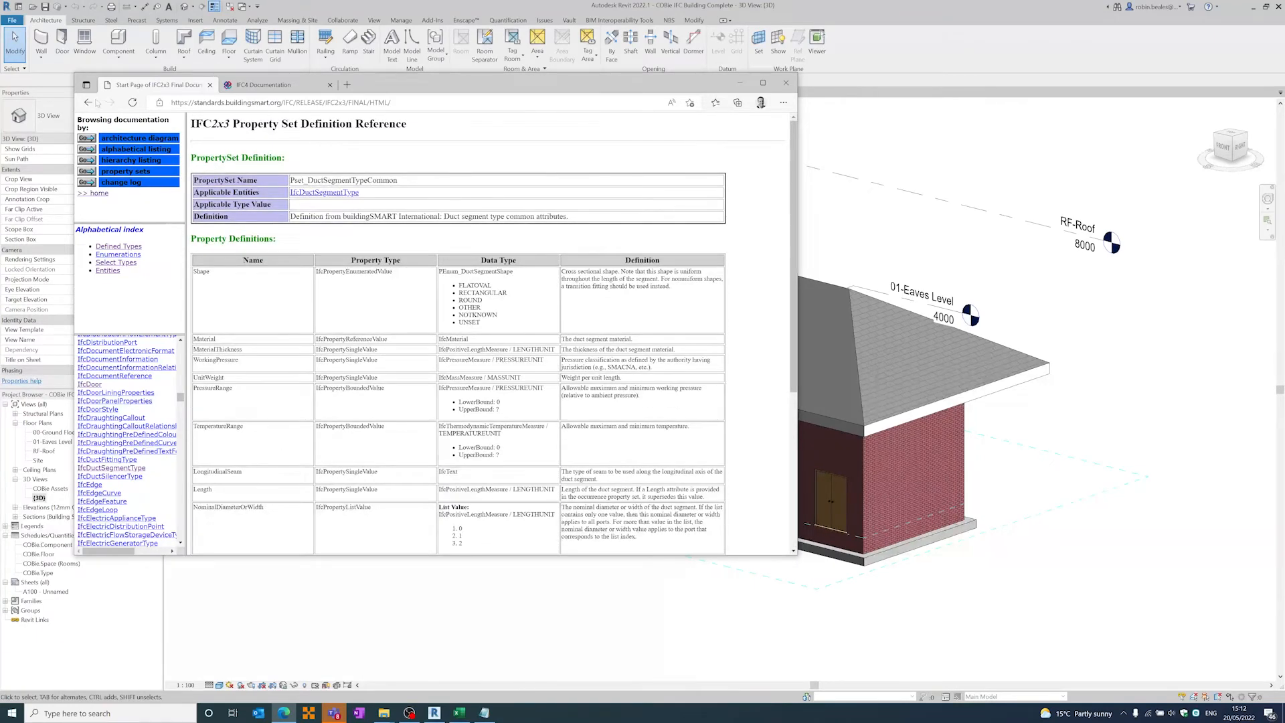
{"action": "left_click", "coordinate": [88, 102]}
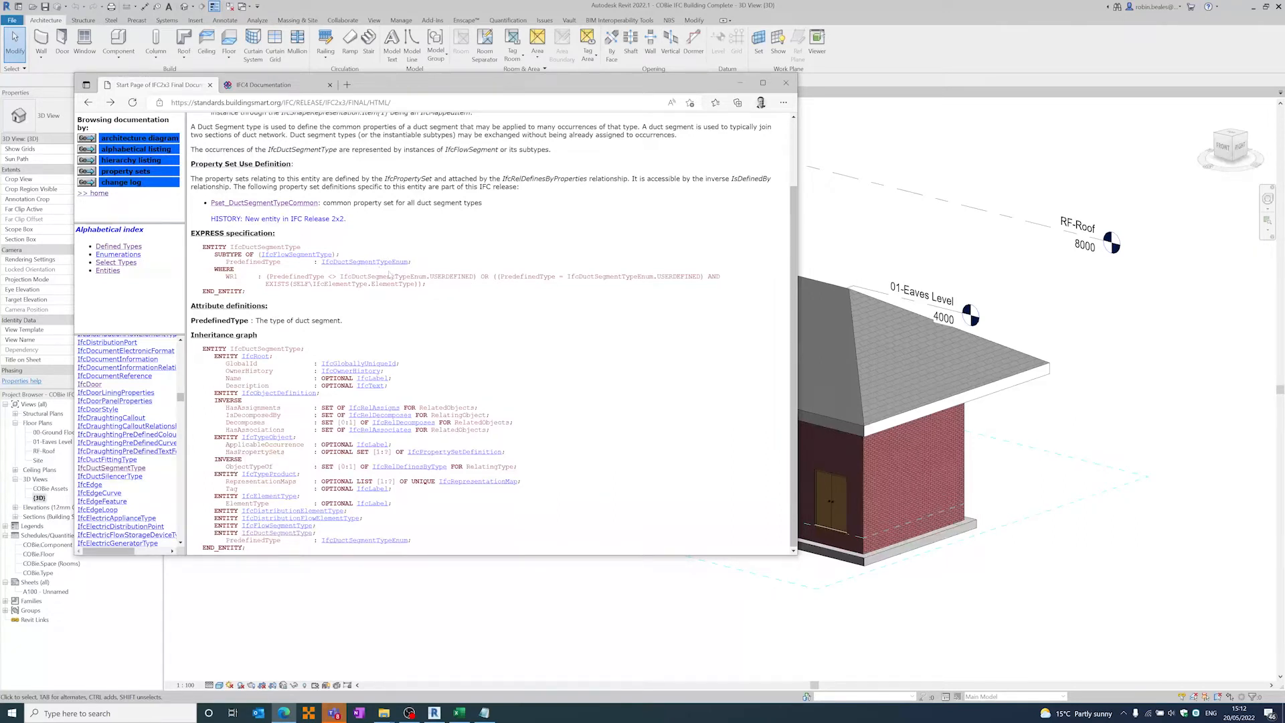
- Open the IfcDuctSegmentTypeEnum enumeration and inspect its rigid and flexible segment types
{"action": "left_click", "coordinate": [385, 263]}
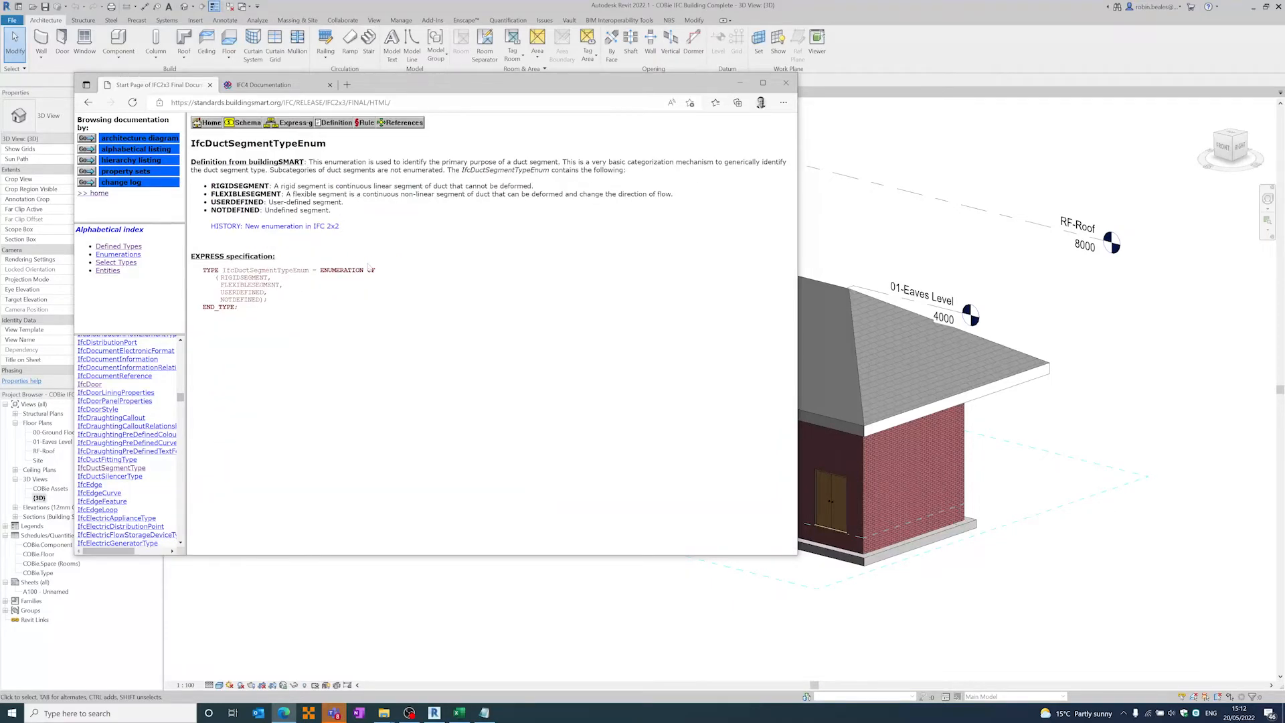
{"action": "left_click_drag", "start_coordinate": [220, 277], "coordinate": [280, 285]}
{"action": "double_click", "coordinate": [246, 195]}
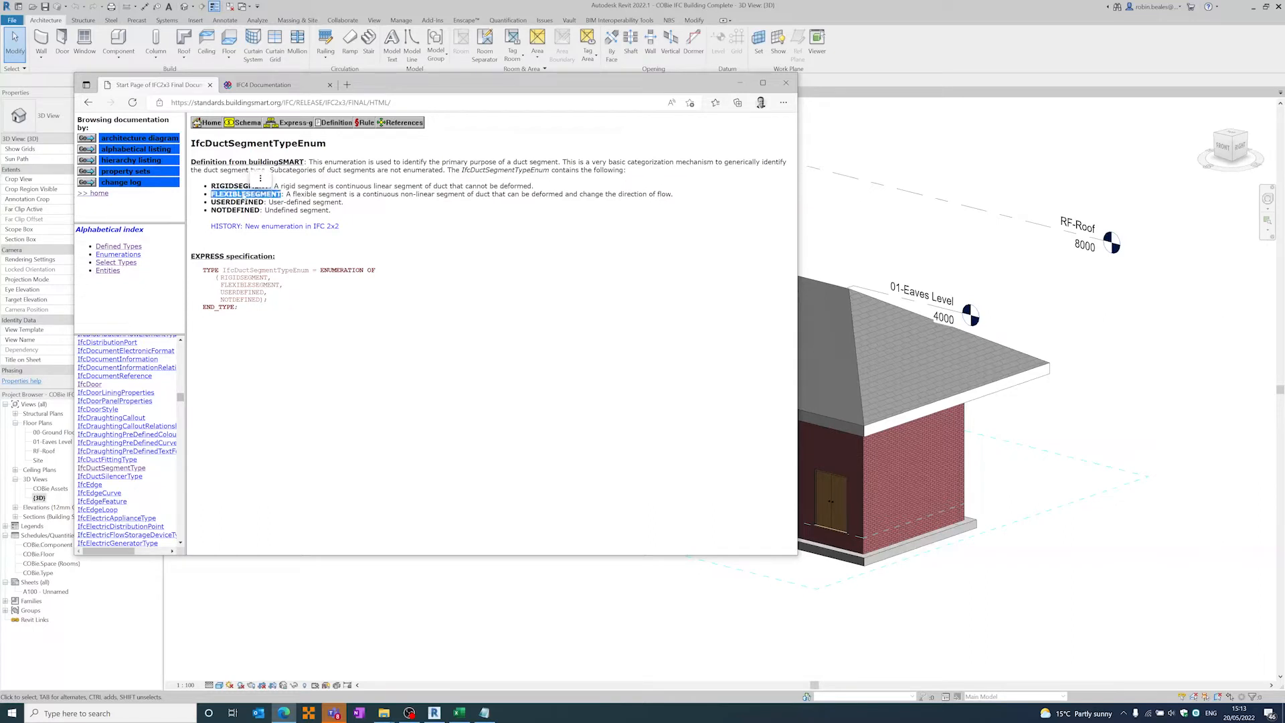
{"action": "left_click", "coordinate": [288, 319]}
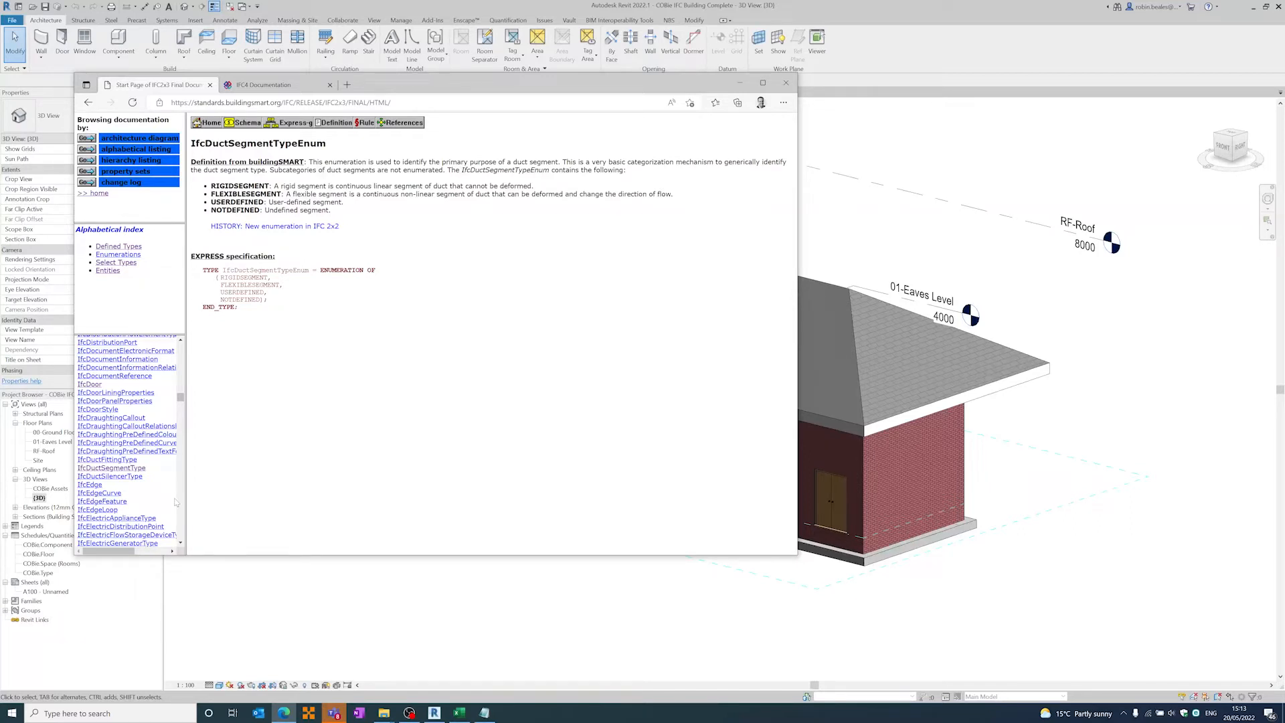
- Go back to the start of the IFC2x3 entity list to check how many entities it contains
{"action": "left_click_drag", "start_coordinate": [181, 398], "coordinate": [185, 363]}
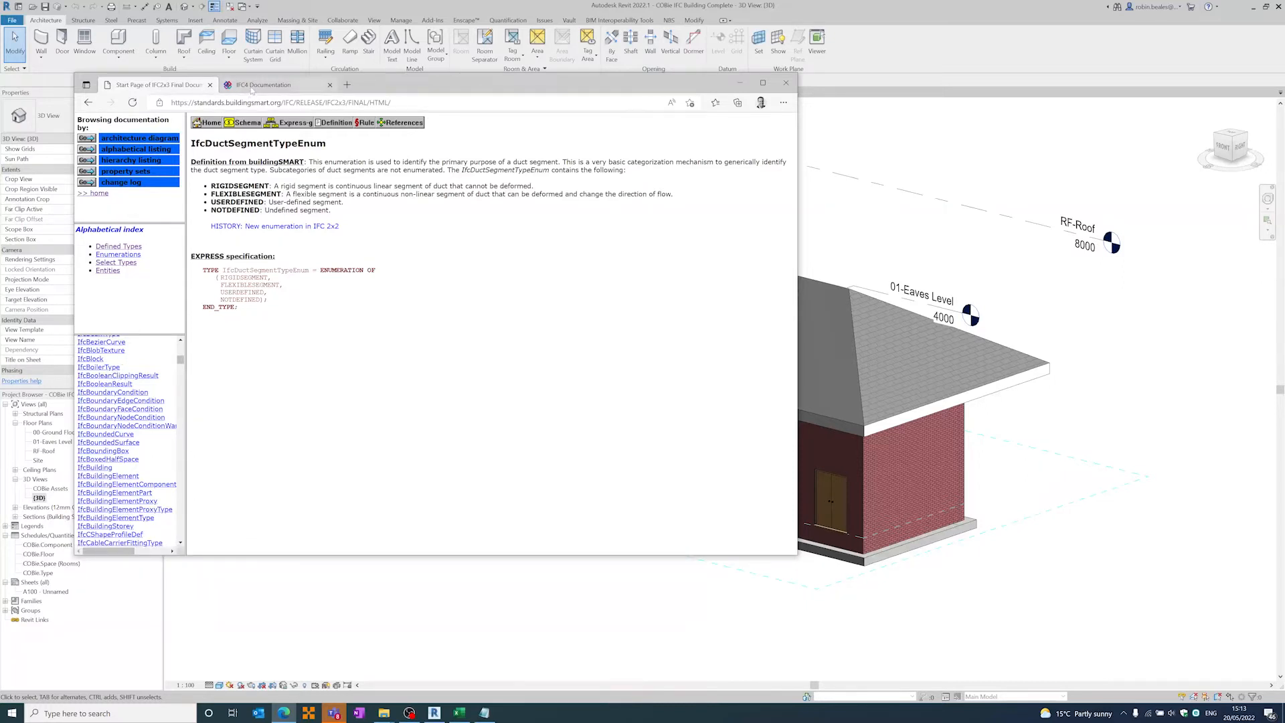
{"action": "left_click", "coordinate": [252, 87]}
{"action": "left_click", "coordinate": [161, 86]}
{"action": "left_click_drag", "start_coordinate": [180, 361], "coordinate": [182, 347]}
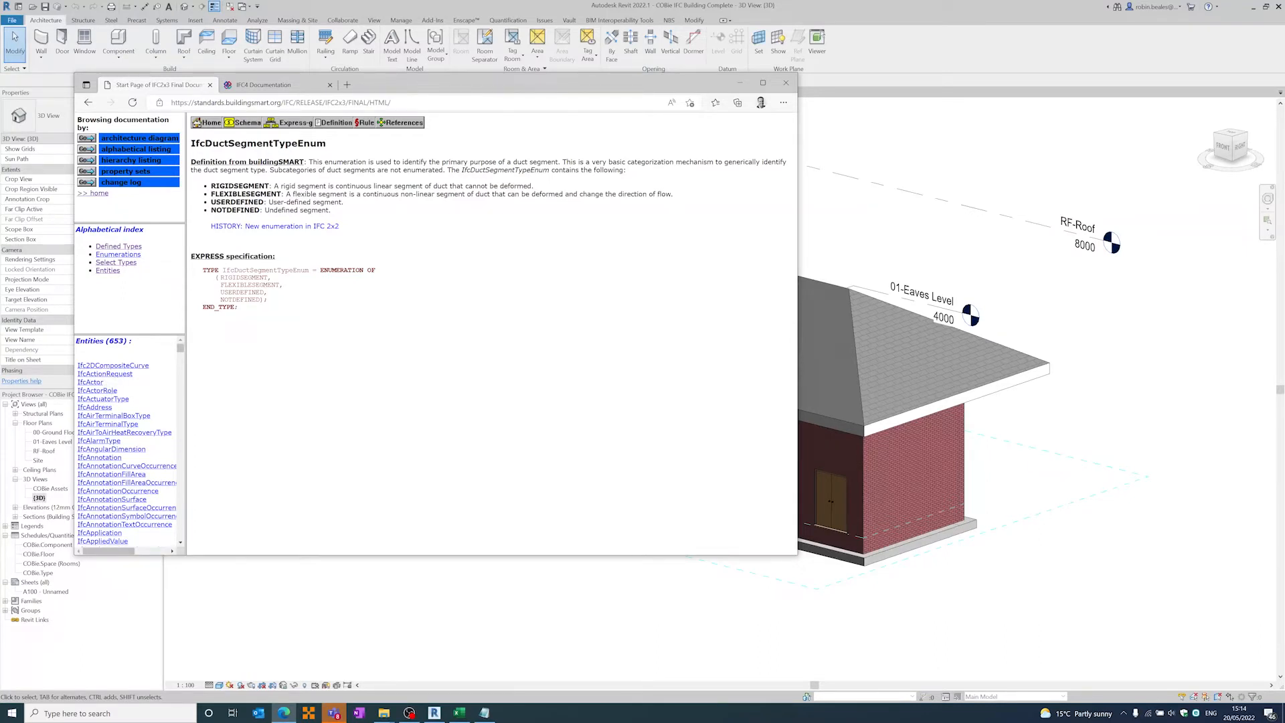
- Display the alphabetical listing of entities in the IFC4 documentation for comparison with IFC2x3
{"action": "left_click", "coordinate": [269, 85]}
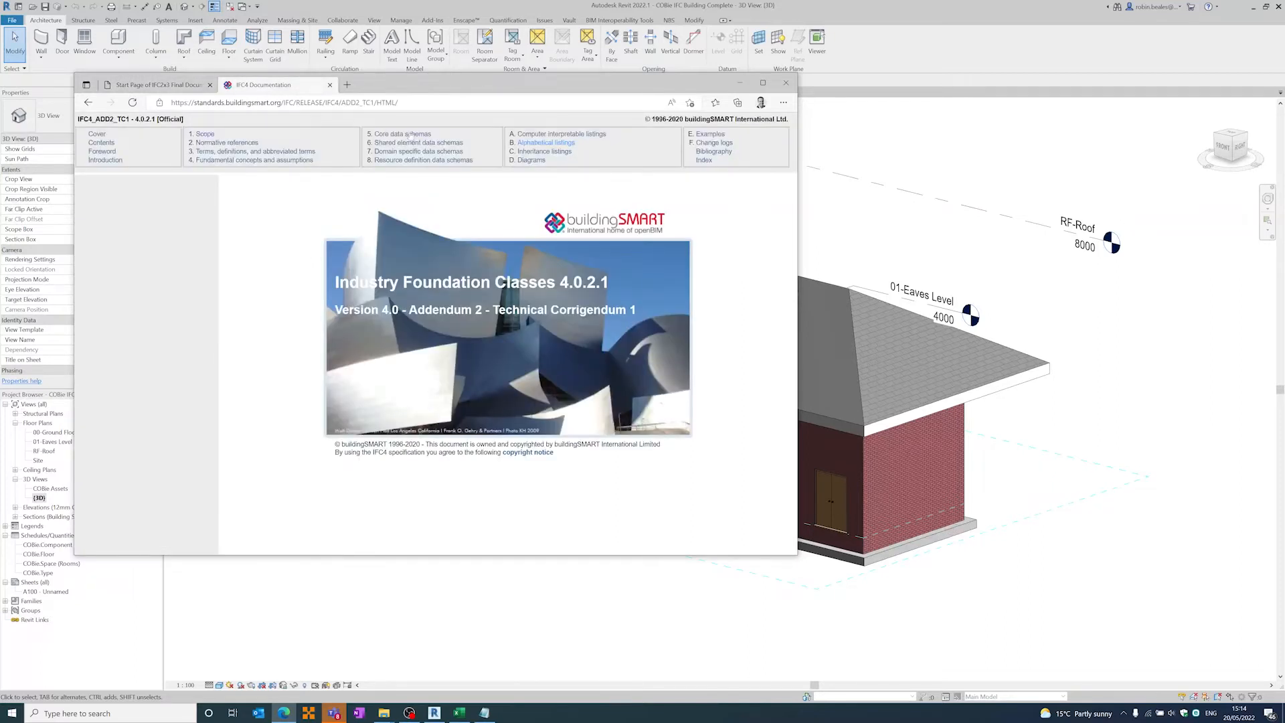
{"action": "left_click", "coordinate": [545, 144]}
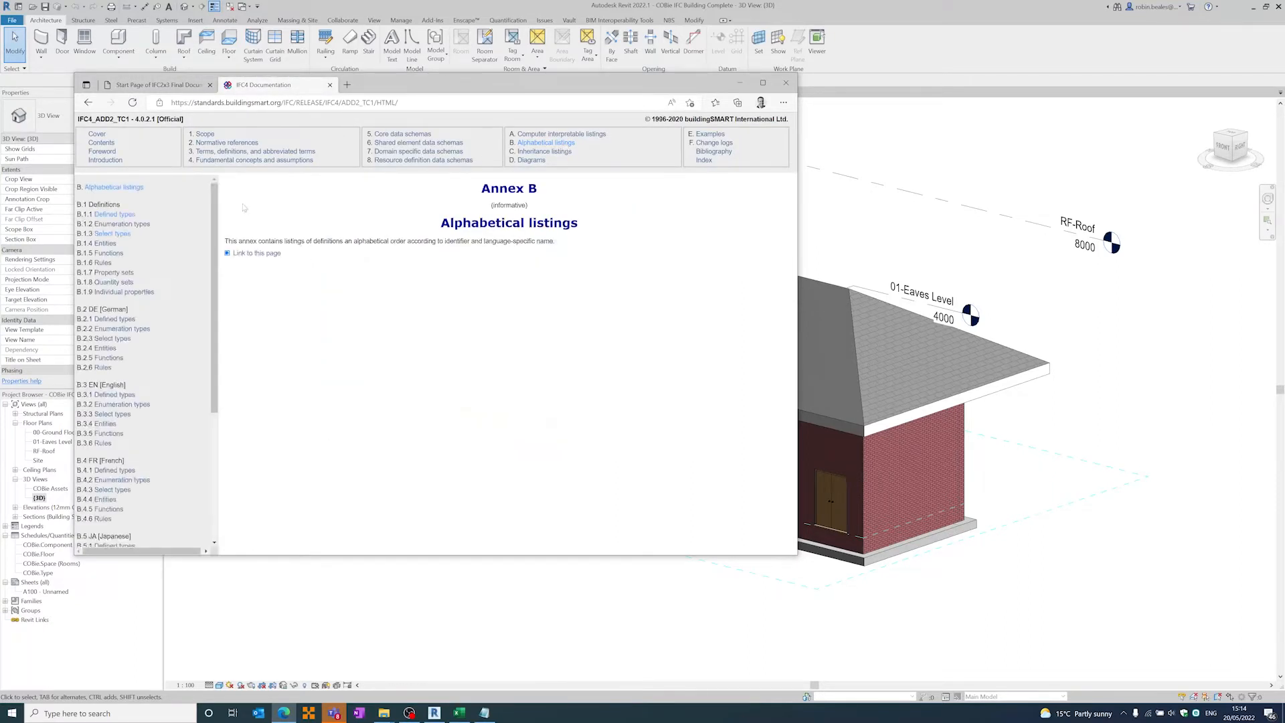
{"action": "left_click", "coordinate": [102, 245]}
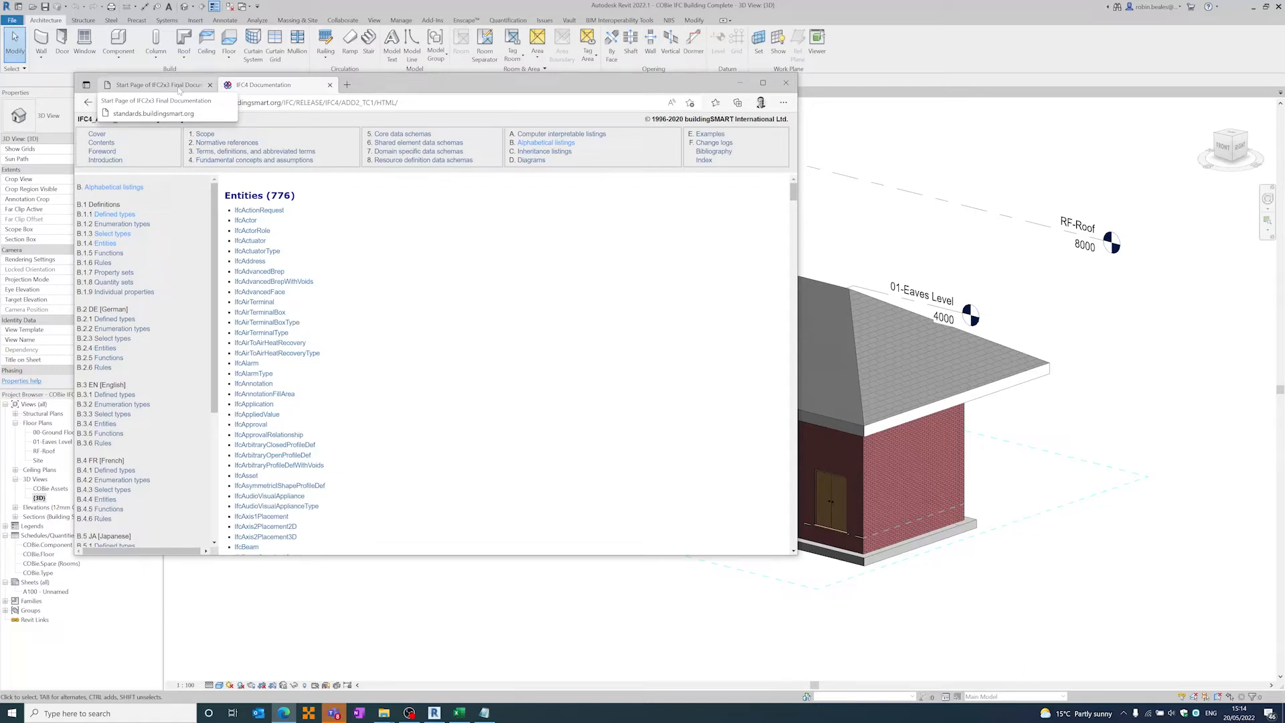
- Switch back to Revit and open the 00-Ground Floor floor plan
{"action": "left_click", "coordinate": [482, 9]}
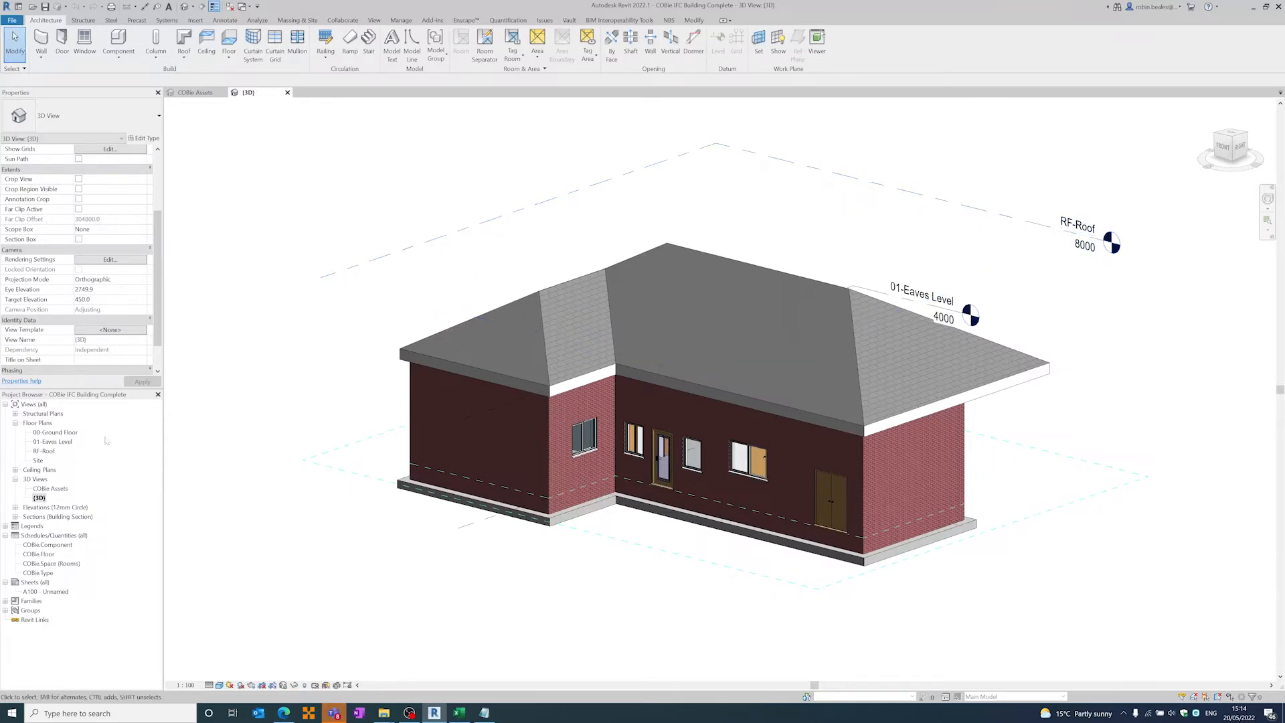
{"action": "double_click", "coordinate": [44, 433]}
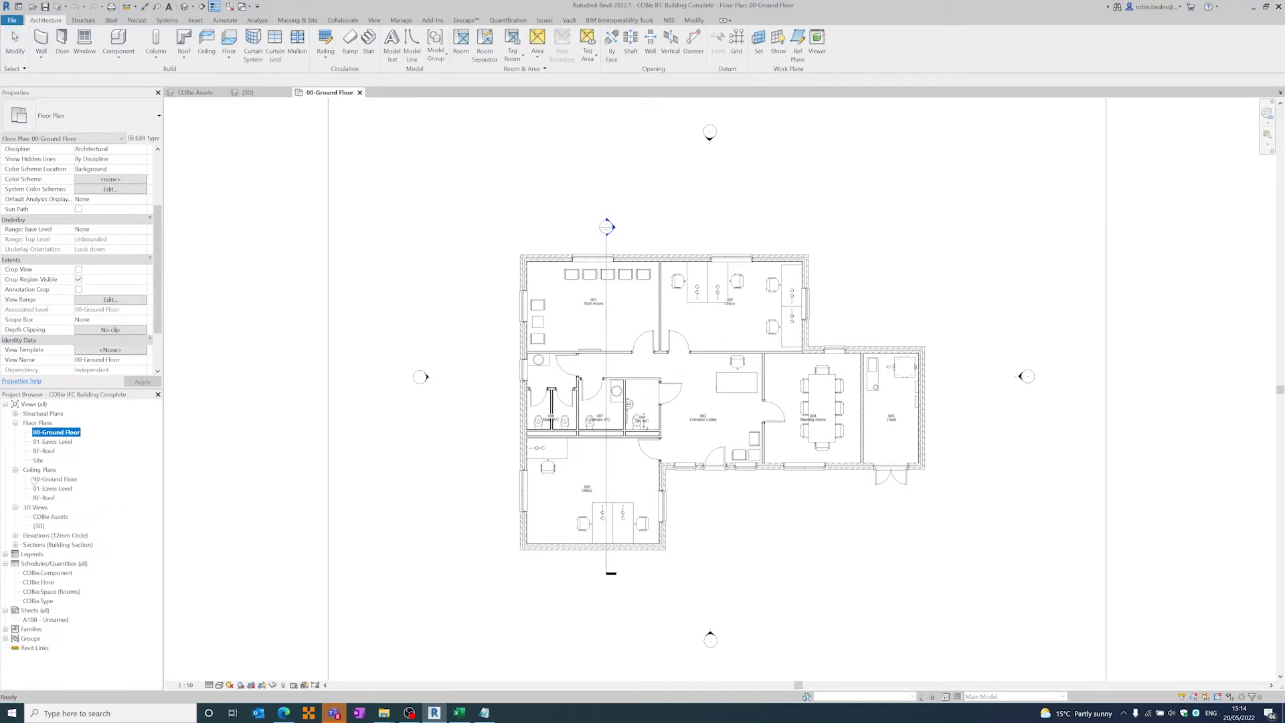
- Open the COBie Assets 3D view and close the 00-Ground Floor plan
{"action": "double_click", "coordinate": [50, 517]}
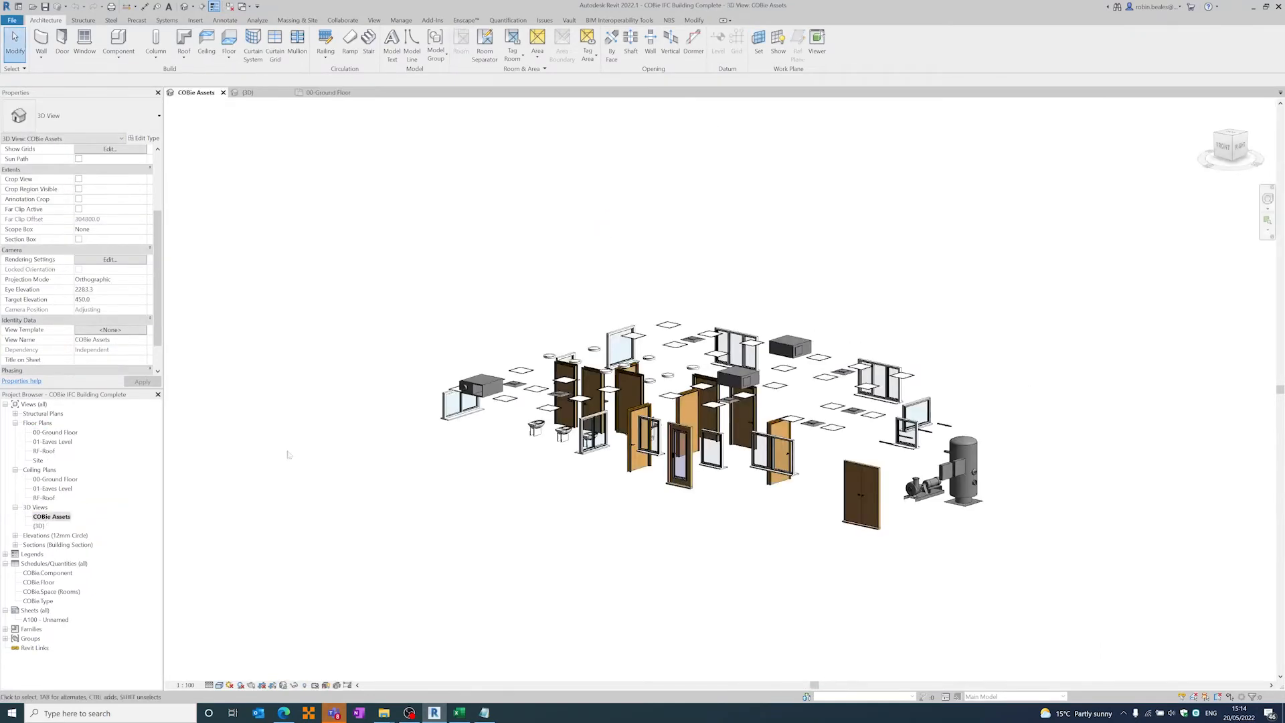
{"action": "left_click", "coordinate": [359, 92]}
- Inspect the IFC export class and type among a slimline LED panel light's type parameters, leave them without changes and deselect the light
{"action": "scroll", "coordinate": [667, 333], "scroll_direction": "down", "scroll_amount": 1}
{"action": "scroll", "coordinate": [667, 333], "scroll_direction": "up", "scroll_amount": 5}
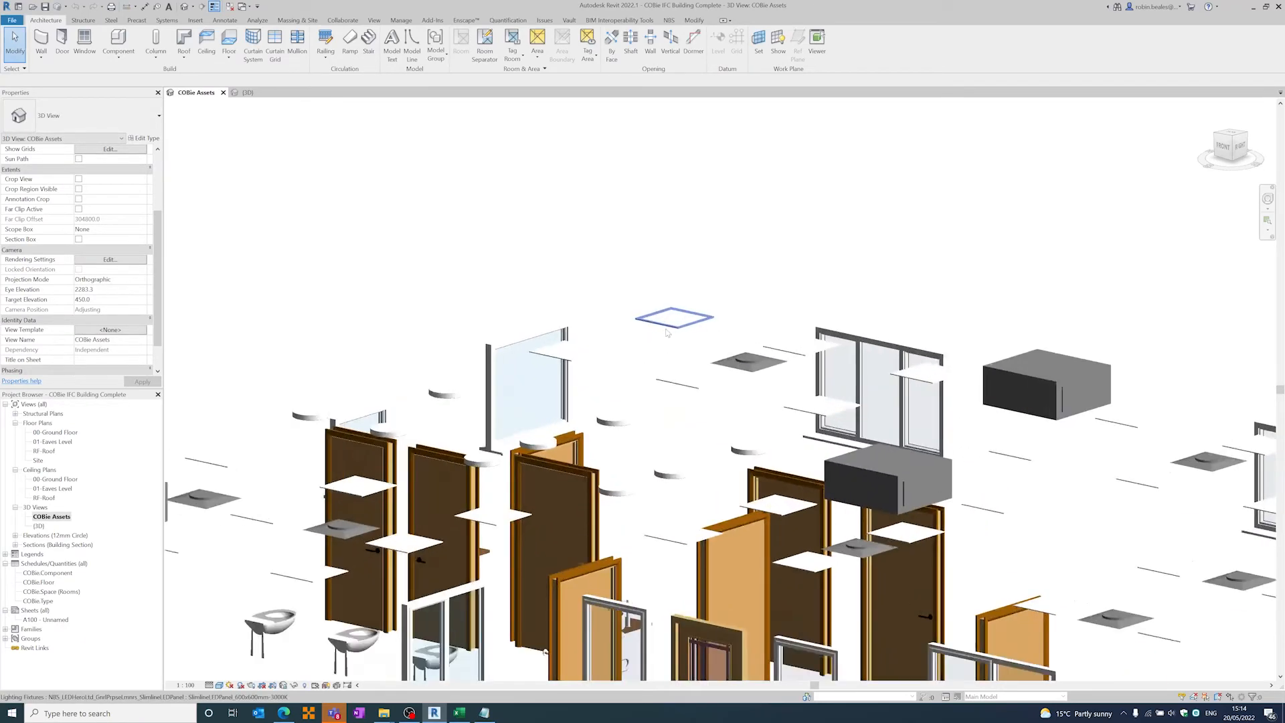
{"action": "left_click", "coordinate": [619, 360]}
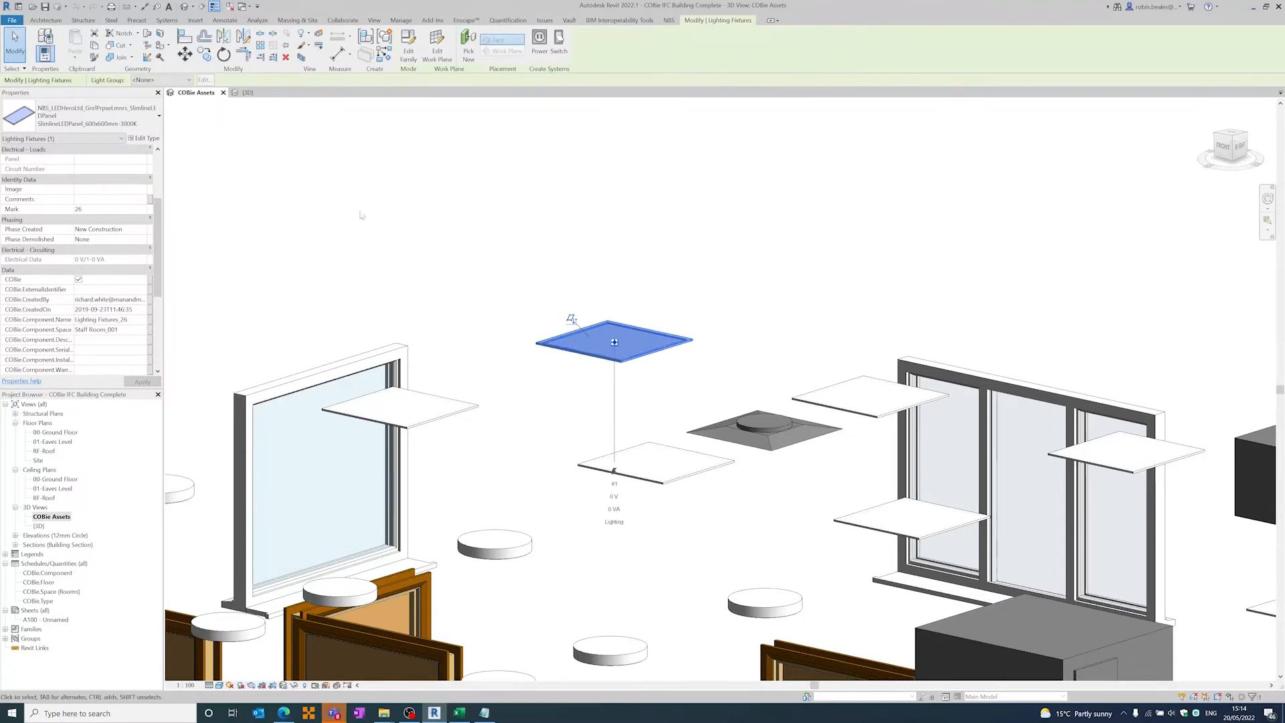
{"action": "left_click", "coordinate": [145, 138]}
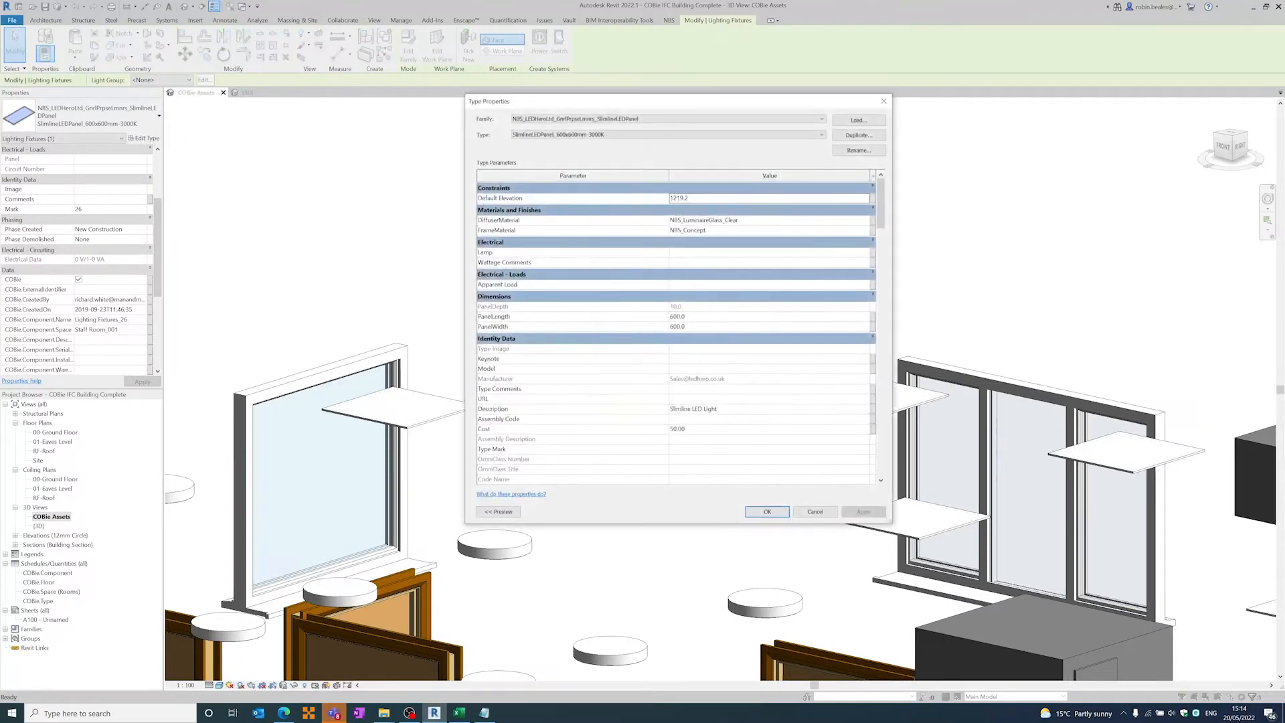
{"action": "left_click_drag", "start_coordinate": [882, 211], "coordinate": [884, 257]}
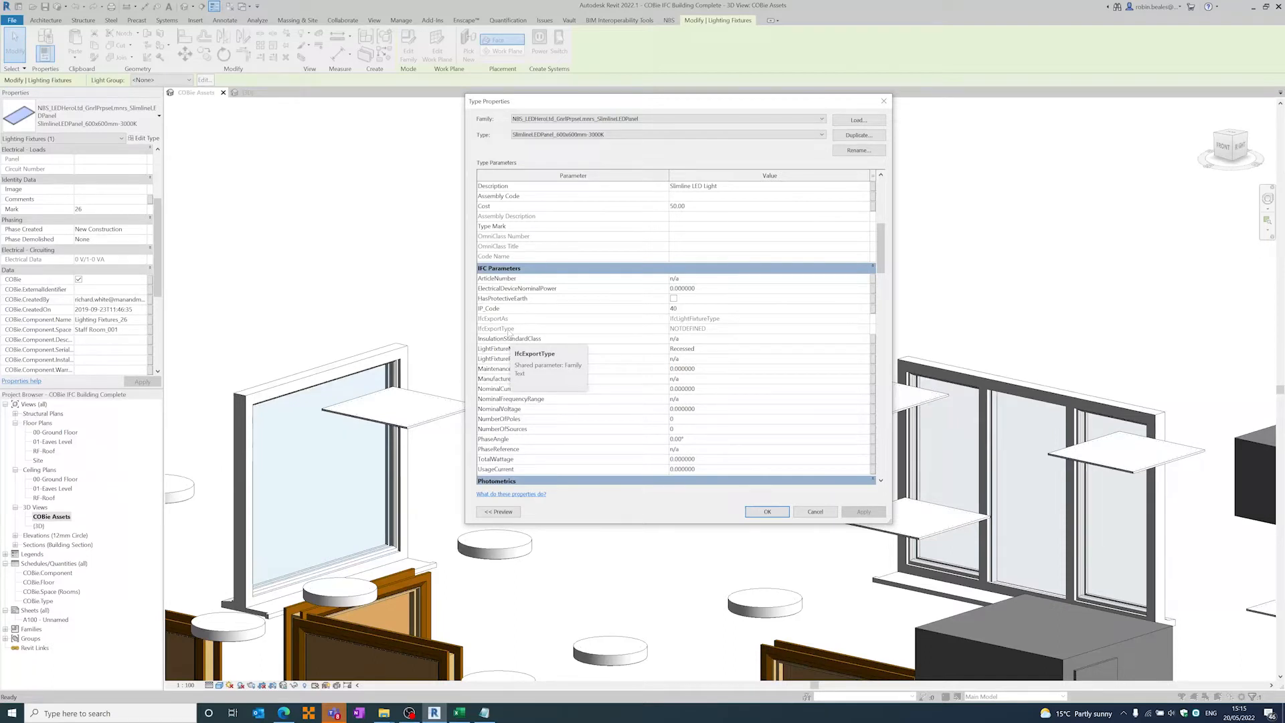
{"action": "left_click", "coordinate": [816, 511]}
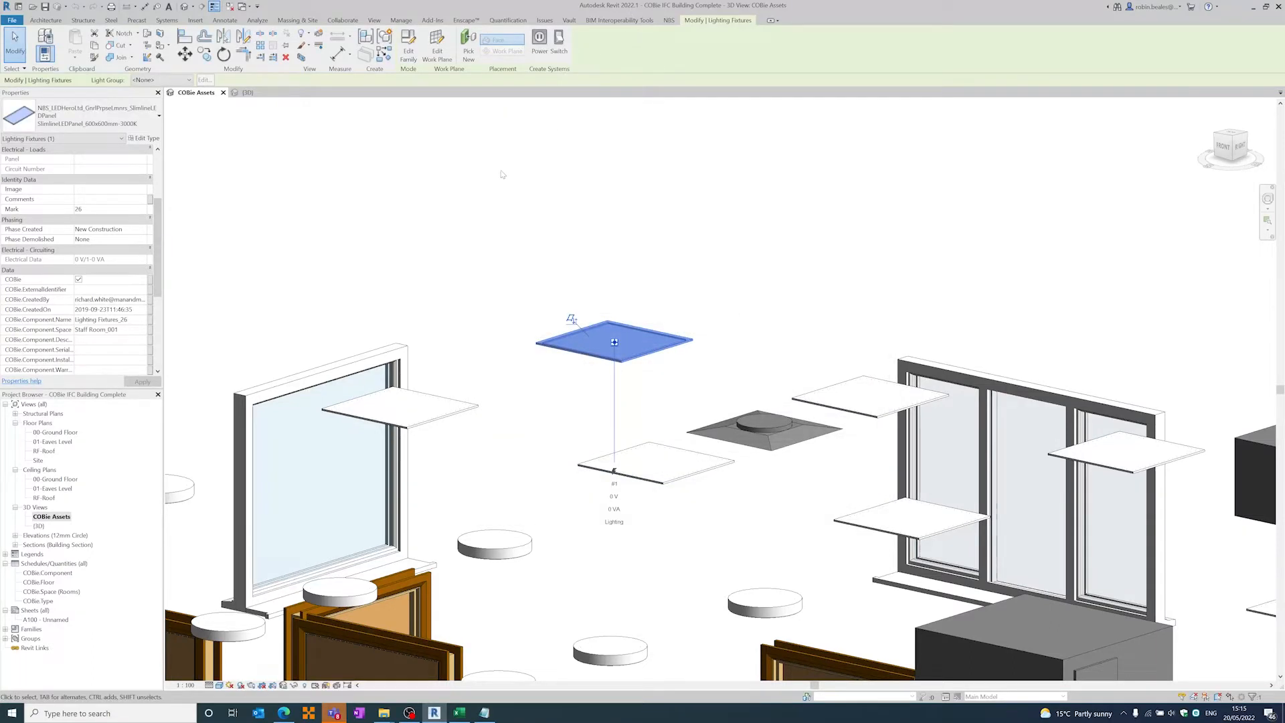
{"action": "left_click", "coordinate": [499, 174]}
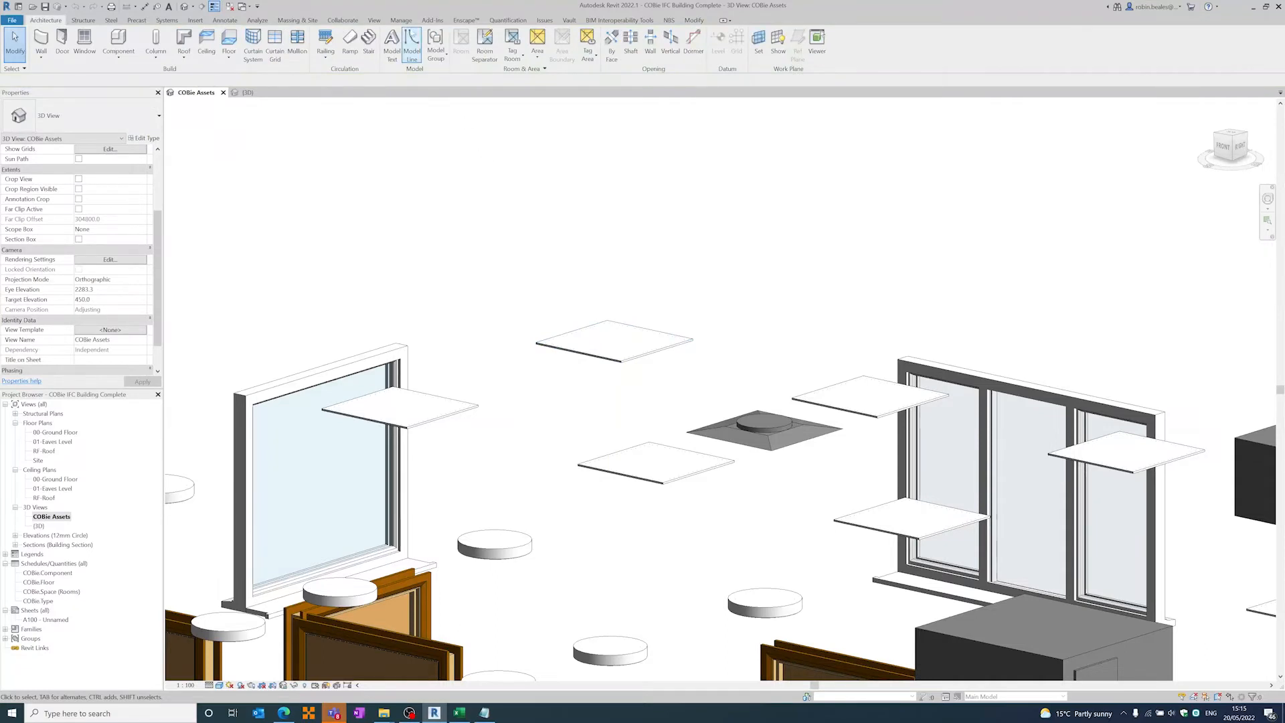
- Start defining a project parameter named IfcExportAs as a type parameter
{"action": "left_click", "coordinate": [402, 20]}
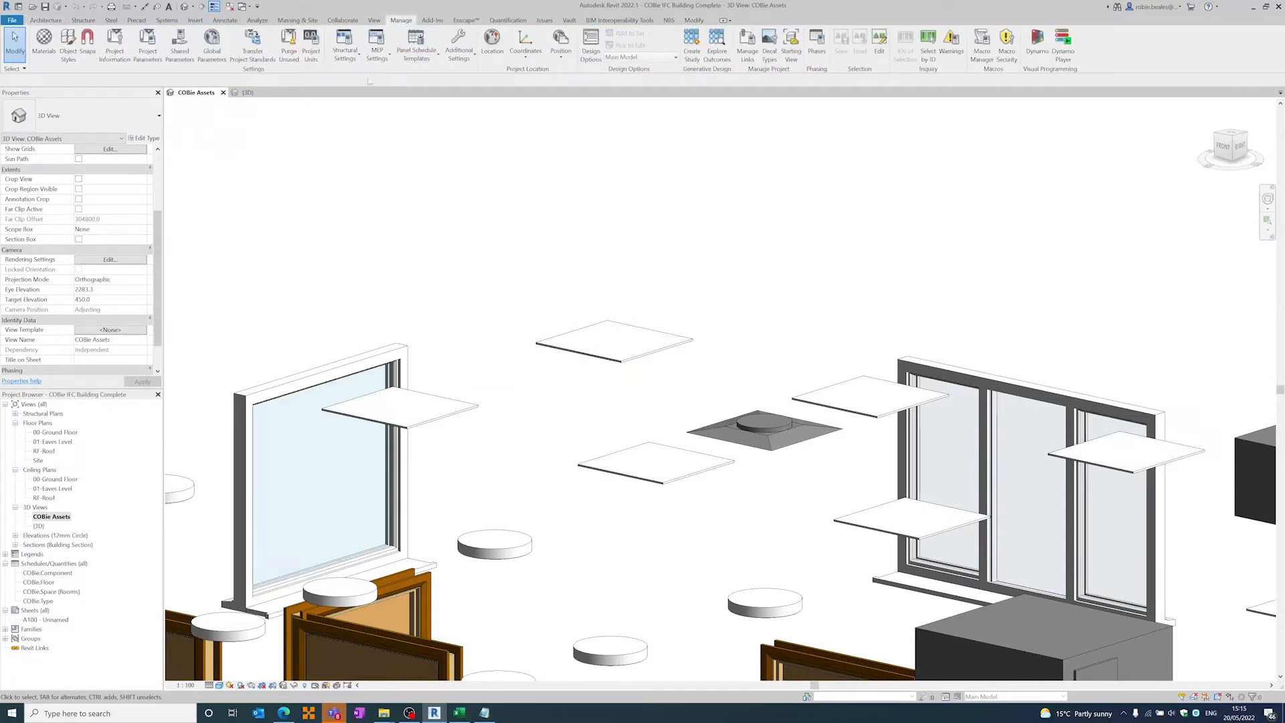
{"action": "left_click", "coordinate": [147, 44]}
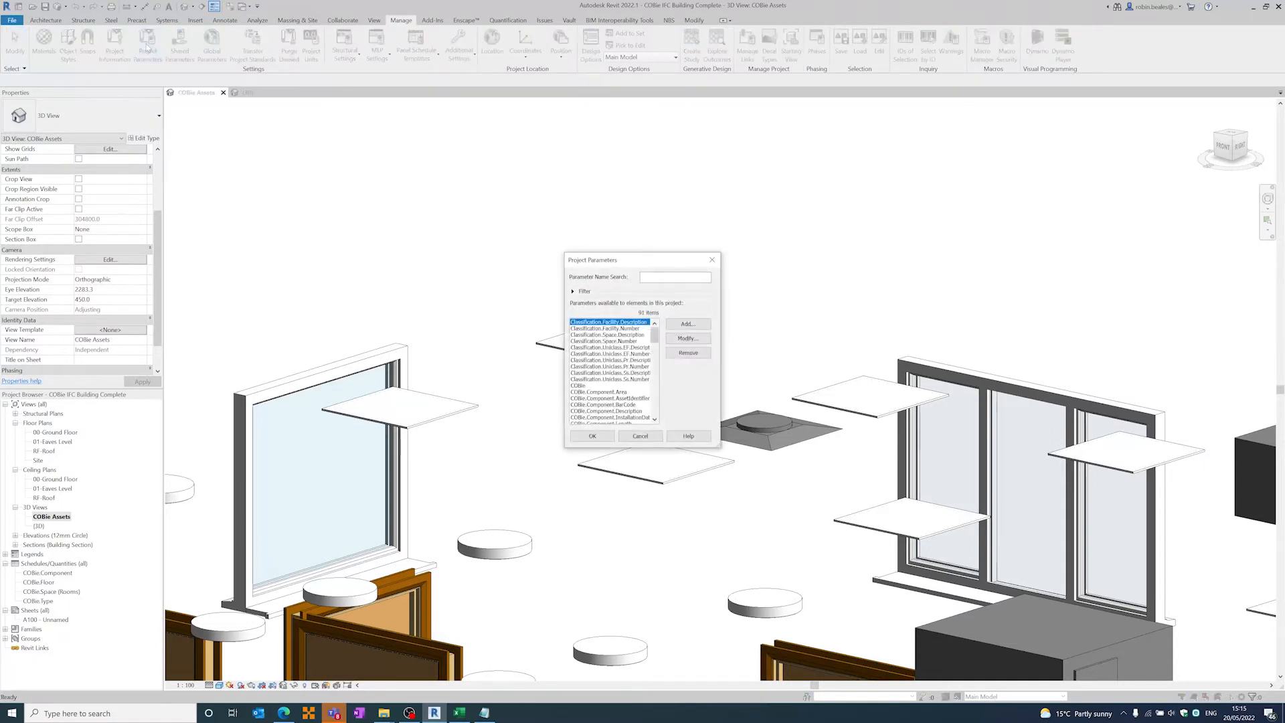
{"action": "left_click", "coordinate": [688, 324]}
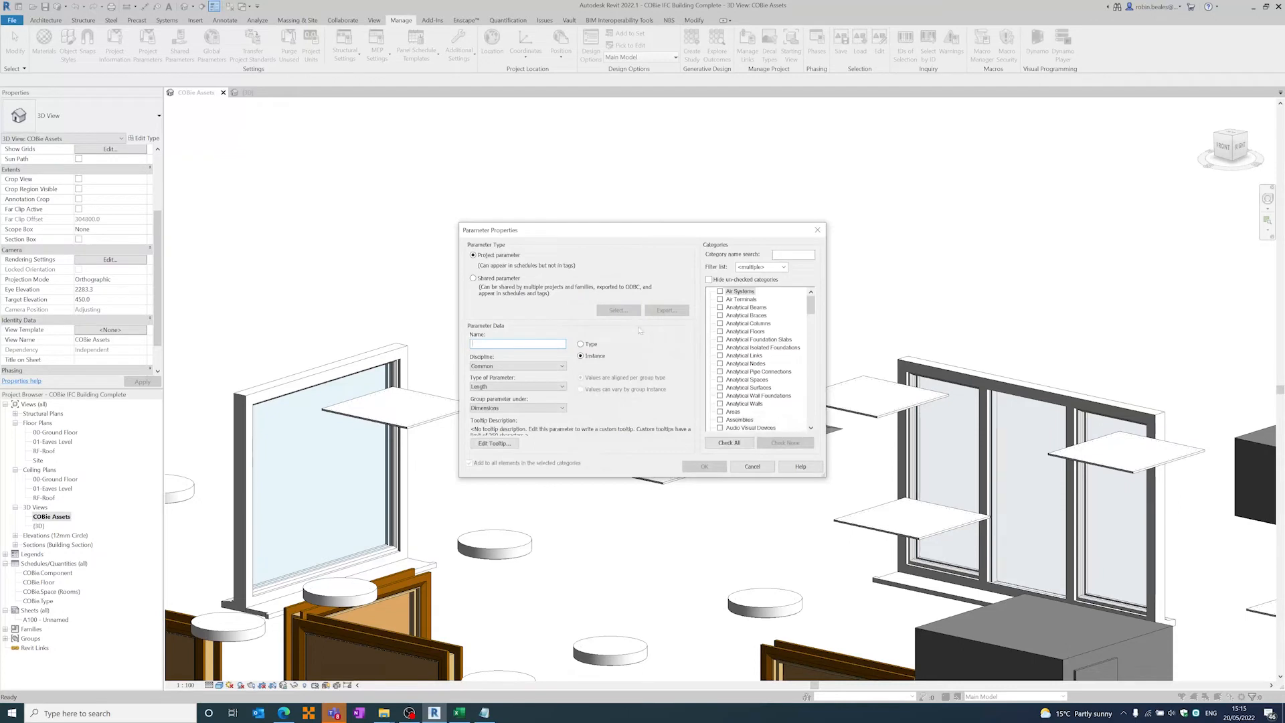
{"action": "type", "text": "Ifc"}
{"action": "type", "text": "ExportAs"}
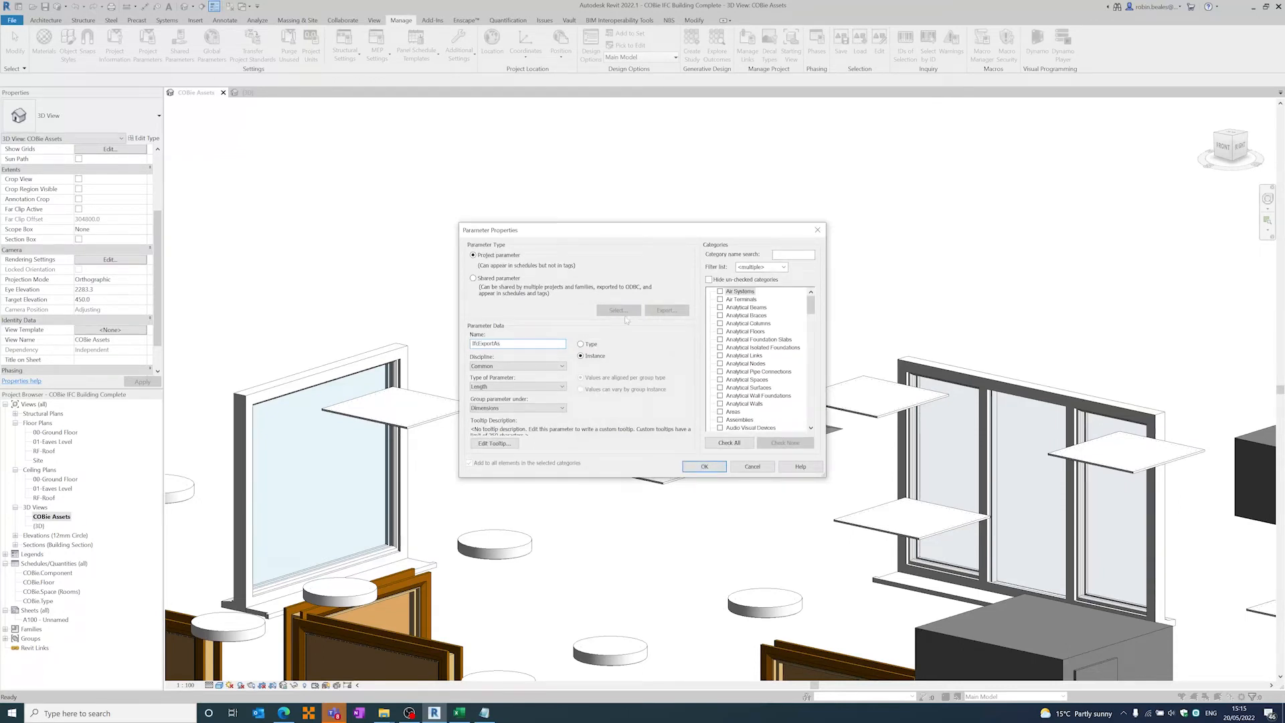
{"action": "left_click", "coordinate": [588, 345]}
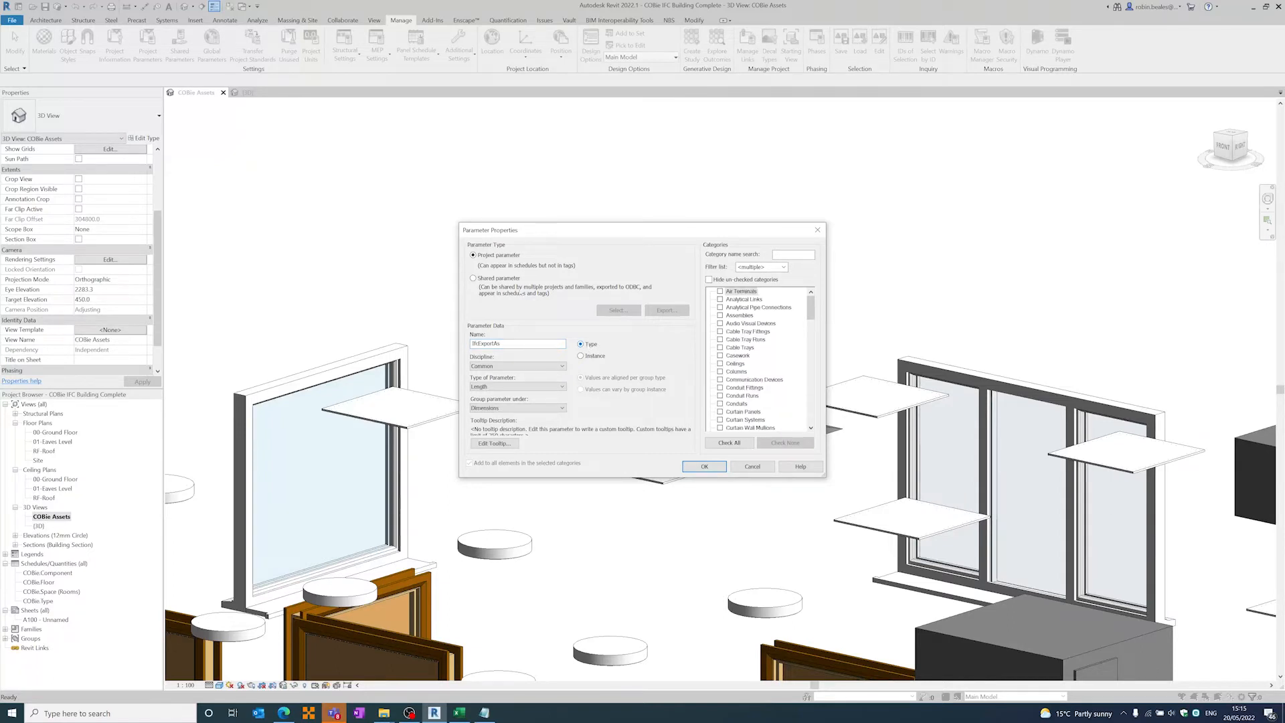
- Change the draft project parameter's name to IfcExportType, and leave the project parameters without saving changes
{"action": "left_click", "coordinate": [499, 278]}
{"action": "left_click", "coordinate": [499, 258]}
{"action": "mouse_move", "coordinate": [811, 308]}
{"action": "left_mouse_down"}
{"action": "mouse_move", "coordinate": [809, 420]}
{"action": "mouse_move", "coordinate": [811, 305]}
{"action": "left_mouse_up"}
{"action": "left_click", "coordinate": [502, 344]}
{"action": "key", "text": "BackSpace"}
{"action": "key", "text": "BackSpace"}
{"action": "type", "text": "Tppe"}
{"action": "mouse_move", "coordinate": [811, 307]}
{"action": "left_mouse_down"}
{"action": "mouse_move", "coordinate": [810, 406]}
{"action": "mouse_move", "coordinate": [811, 304]}
{"action": "left_mouse_up"}
{"action": "left_click", "coordinate": [703, 466]}
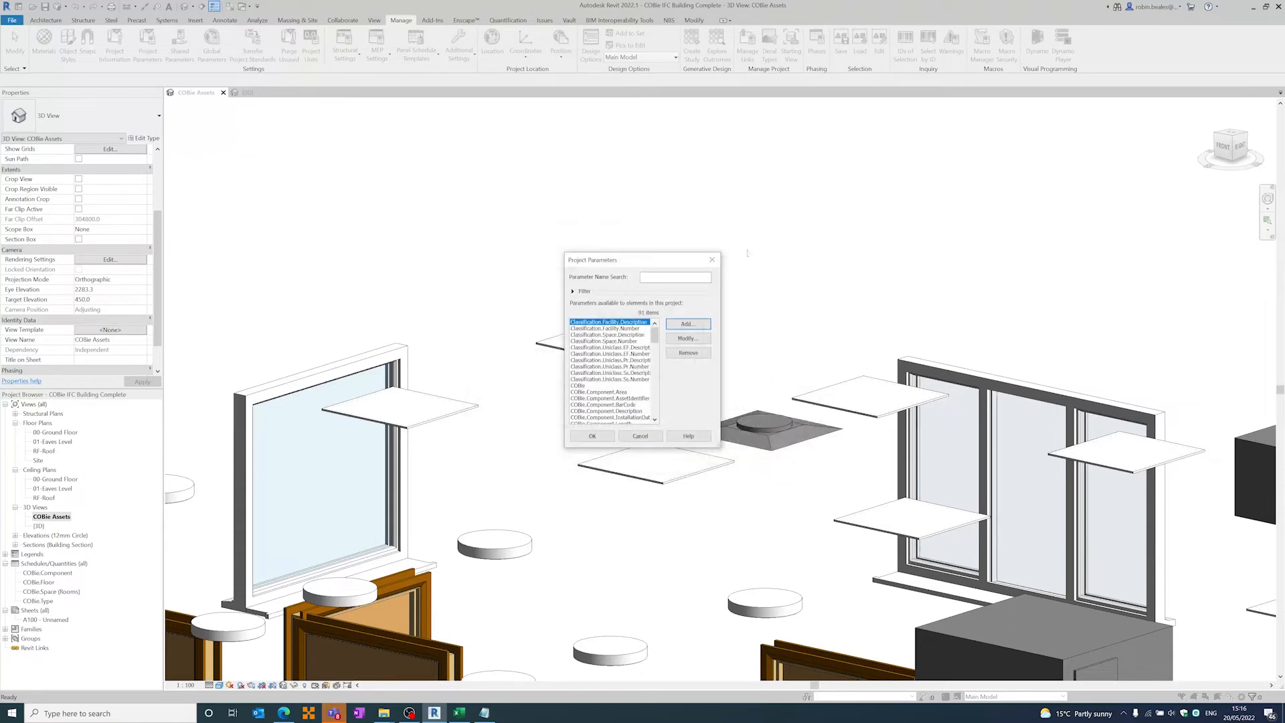
{"action": "left_click", "coordinate": [640, 436]}
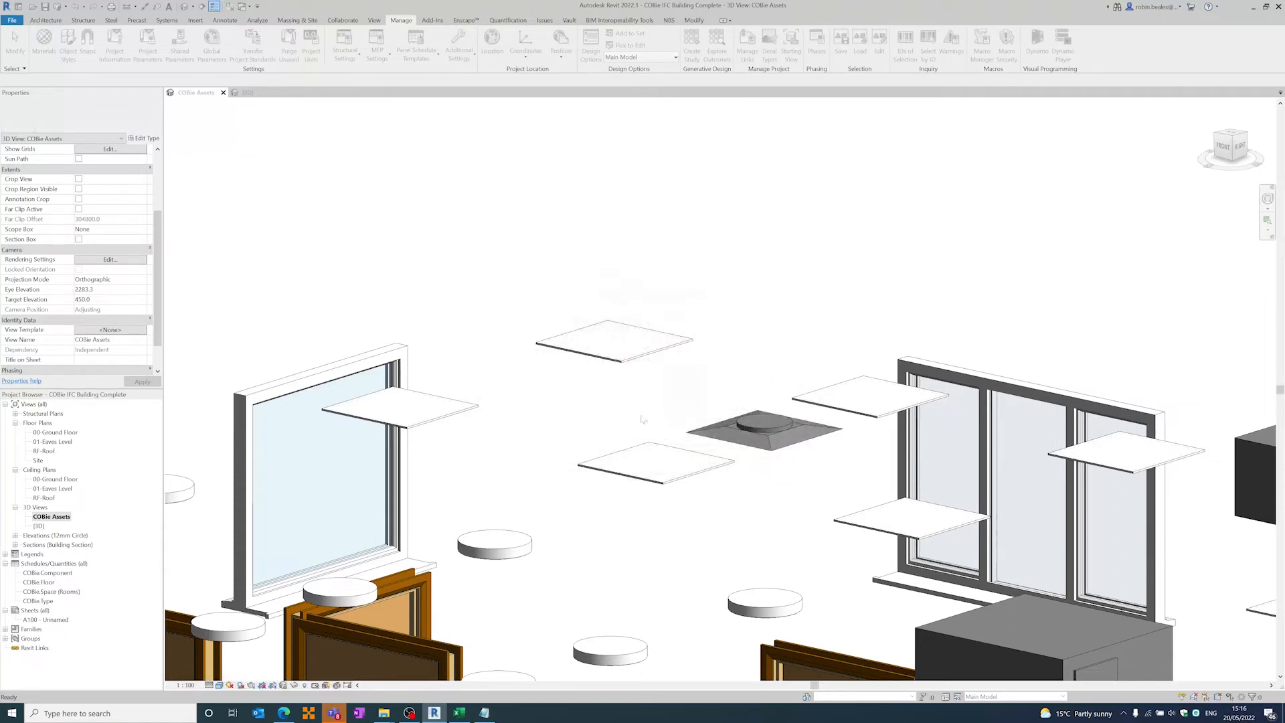
- Reopen the slimline LED panel's type properties and review its IFC parameters
{"action": "left_click", "coordinate": [571, 320]}
{"action": "left_click", "coordinate": [144, 139]}
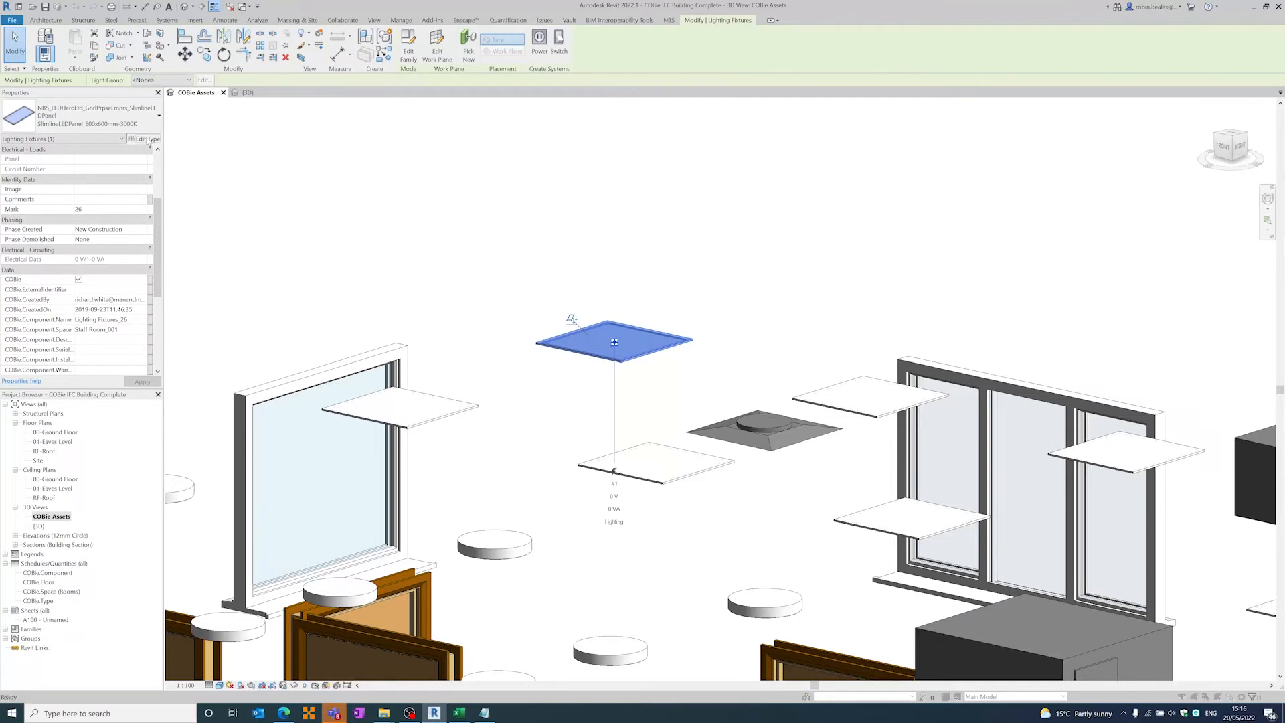
{"action": "scroll", "coordinate": [652, 331], "scroll_direction": "down", "scroll_amount": 6}
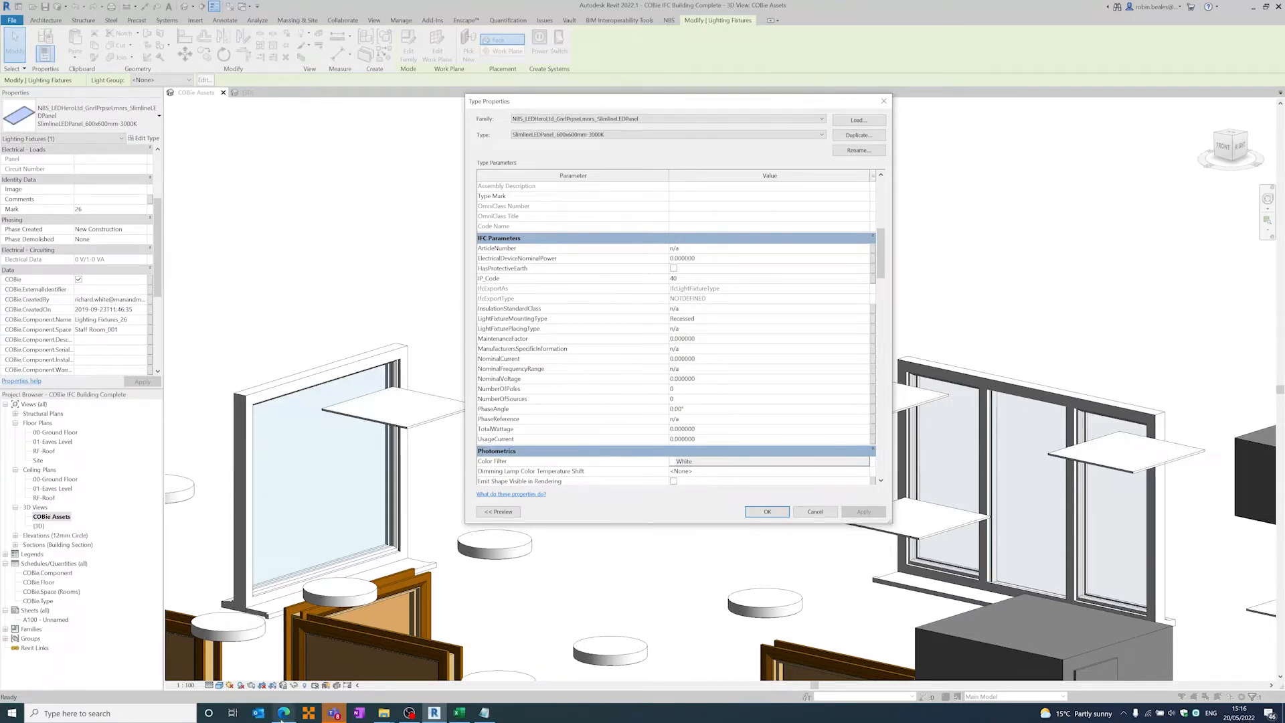
- Switch to the IFC4 documentation in the browser, search for lightfixture and read the IfcLightFixtureType definition
{"action": "mouse_move", "coordinate": [282, 716]}
{"action": "left_click", "coordinate": [277, 653]}
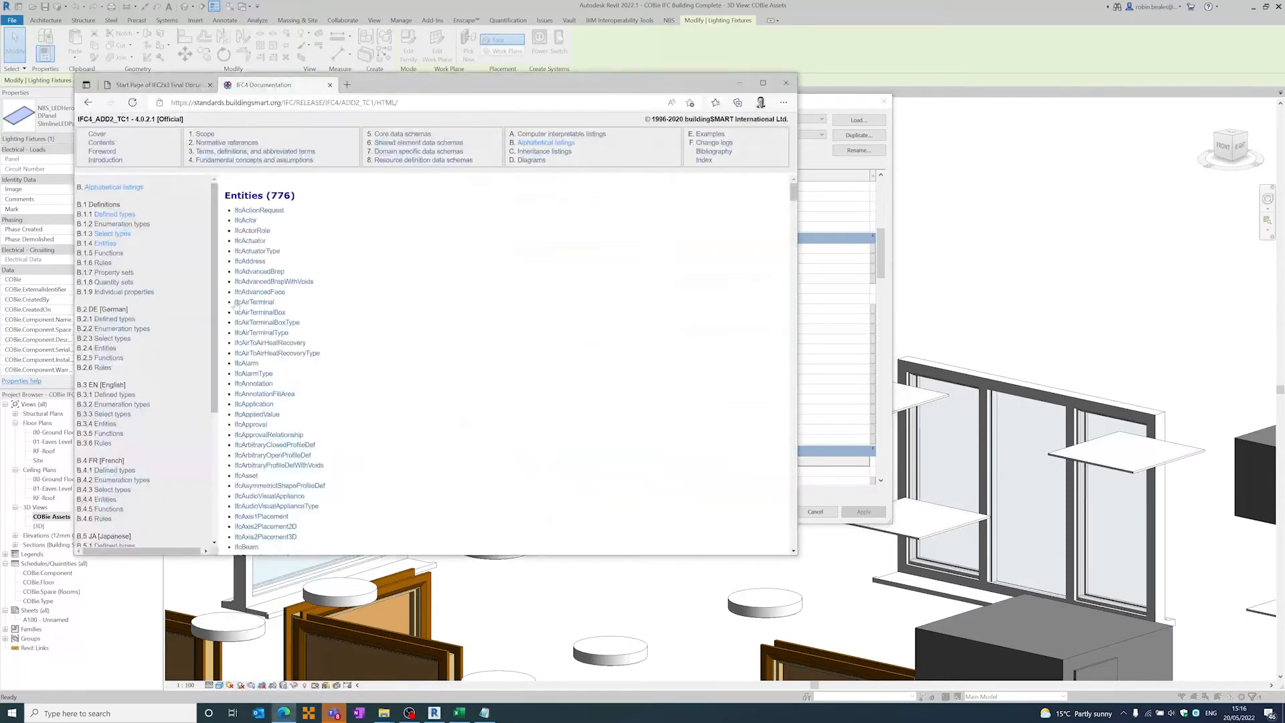
{"action": "key", "text": "ctrl+f"}
{"action": "type", "text": "lightfixture"}
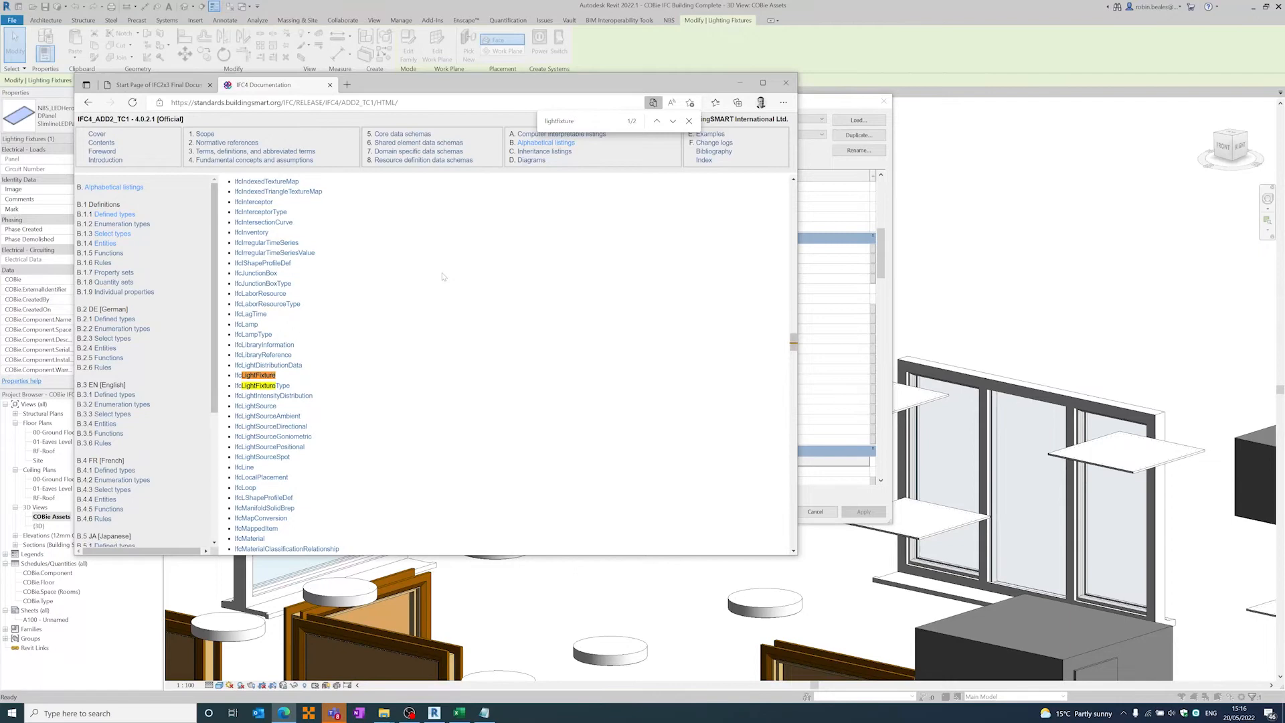
{"action": "left_click", "coordinate": [245, 387]}
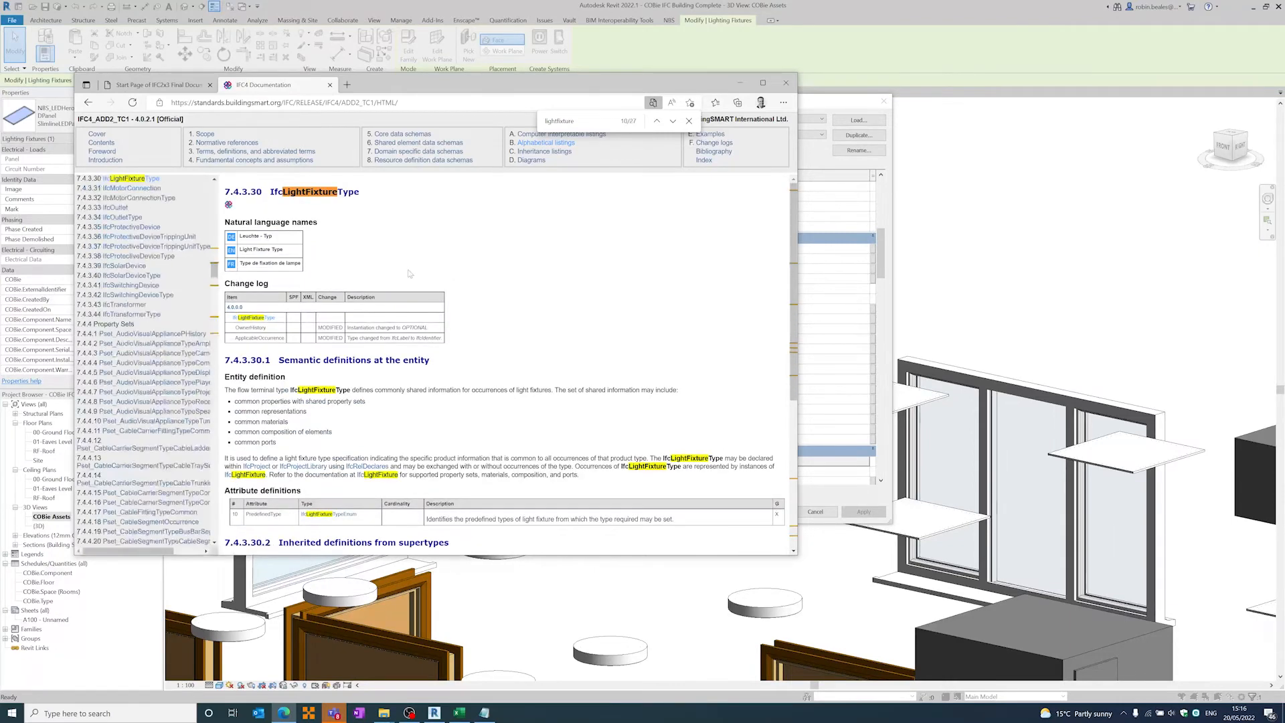
{"action": "scroll", "coordinate": [410, 274], "scroll_direction": "down", "scroll_amount": 3}
{"action": "scroll", "coordinate": [410, 273], "scroll_direction": "down", "scroll_amount": 3}
{"action": "scroll", "coordinate": [410, 273], "scroll_direction": "up", "scroll_amount": 5}
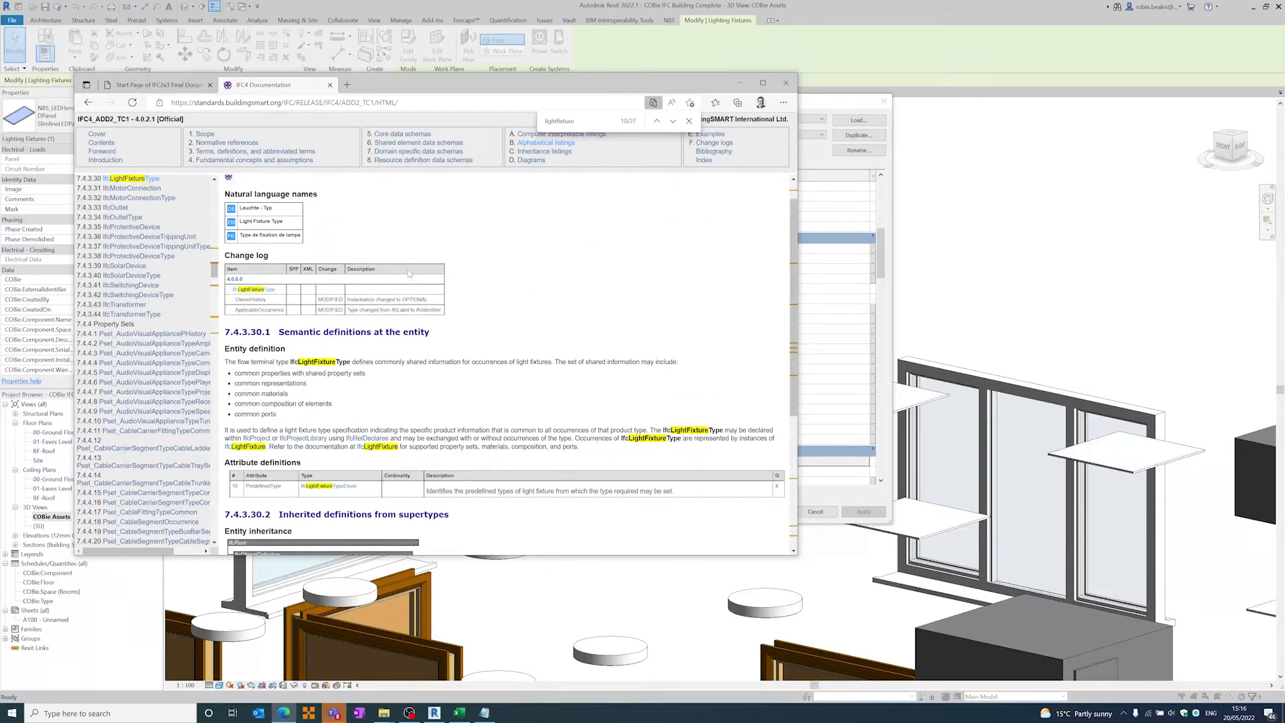
- Search the IFC2x3 documentation for lightfixture and open the IfcLightFixtureType entity
{"action": "left_click", "coordinate": [157, 85]}
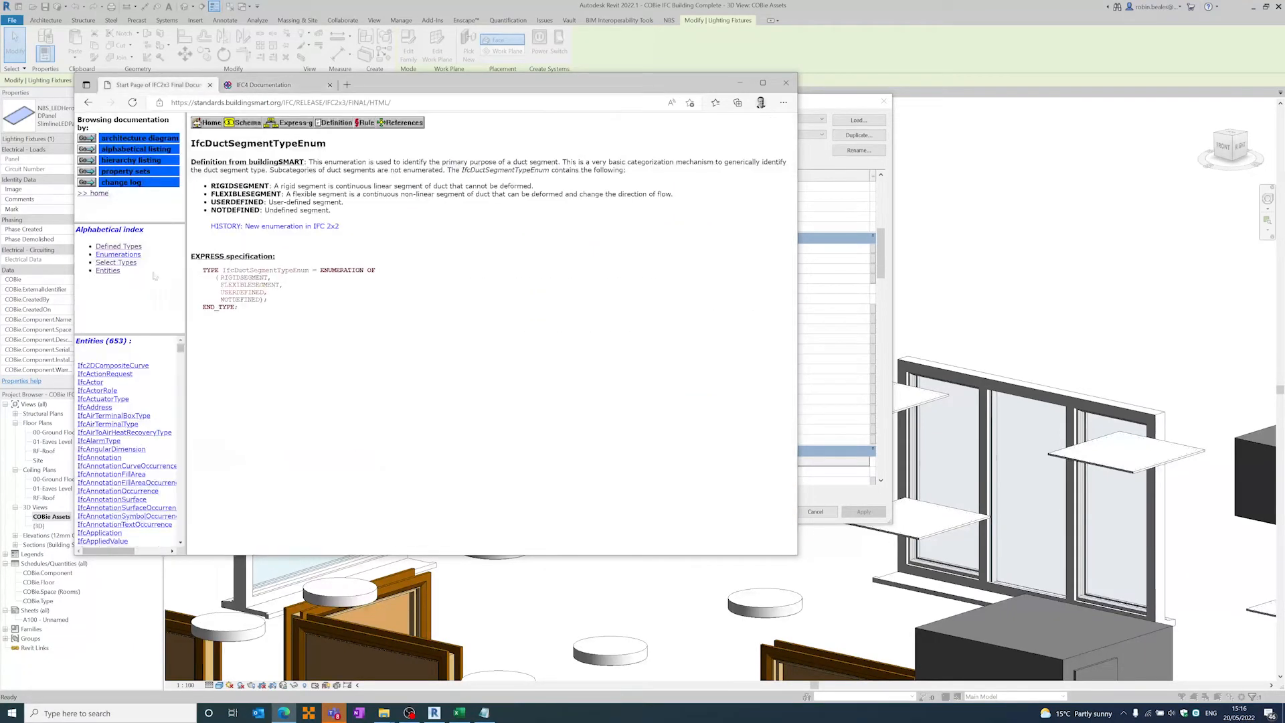
{"action": "key", "text": "ctrl+f"}
{"action": "type", "text": "lightfi"}
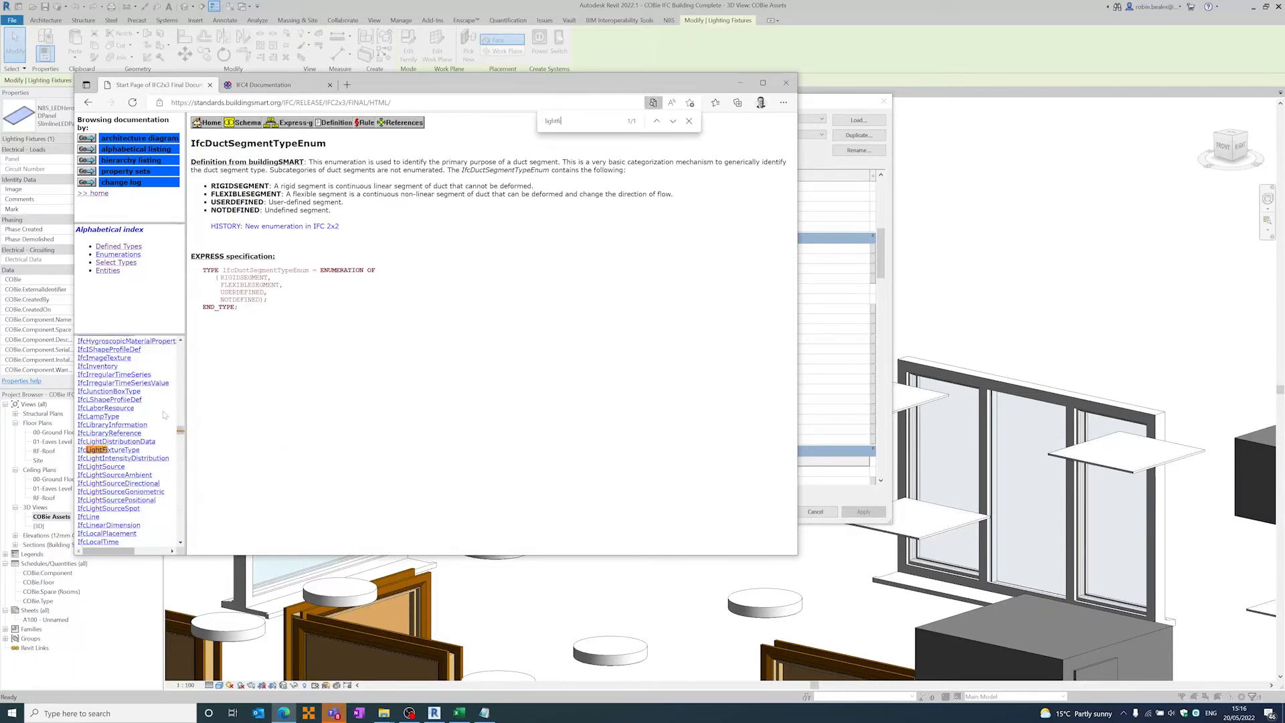
{"action": "type", "text": "xture"}
{"action": "left_click", "coordinate": [100, 450]}
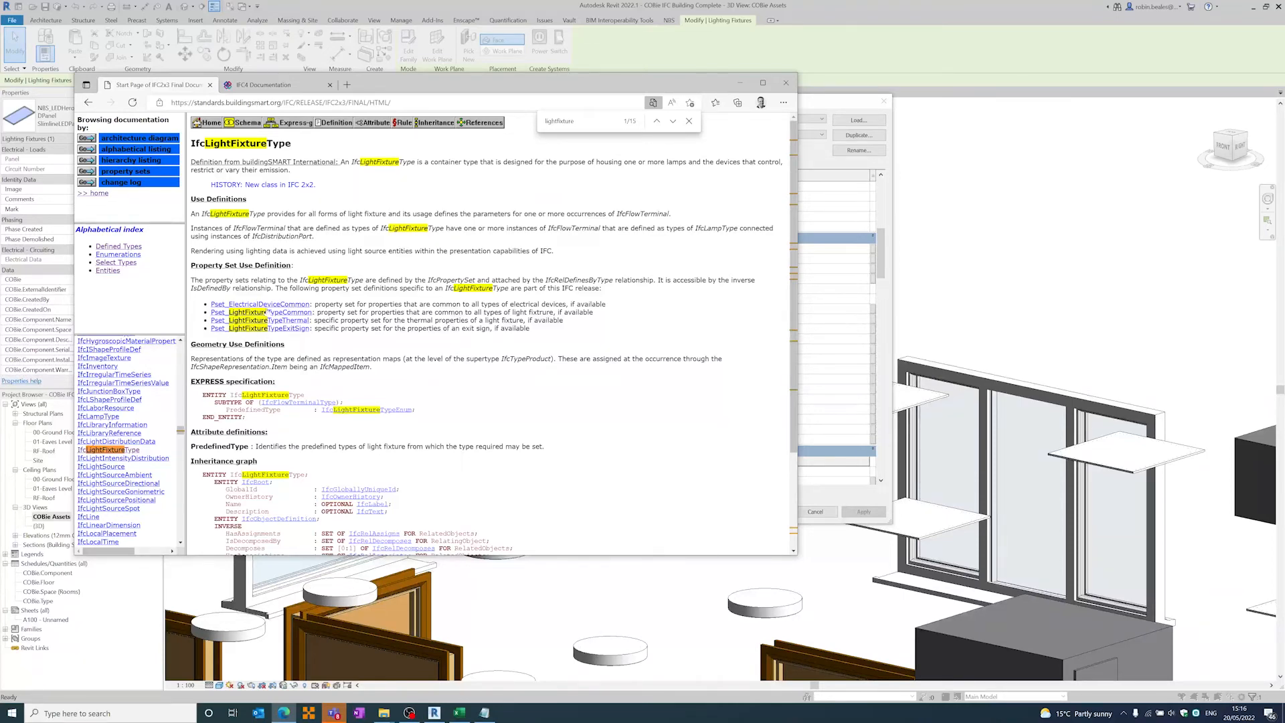
- Open the IfcLightFixtureTypeEnum enumeration and examine its POINTSOURCE and DIRECTIONSOURCE values
{"action": "left_click", "coordinate": [397, 411]}
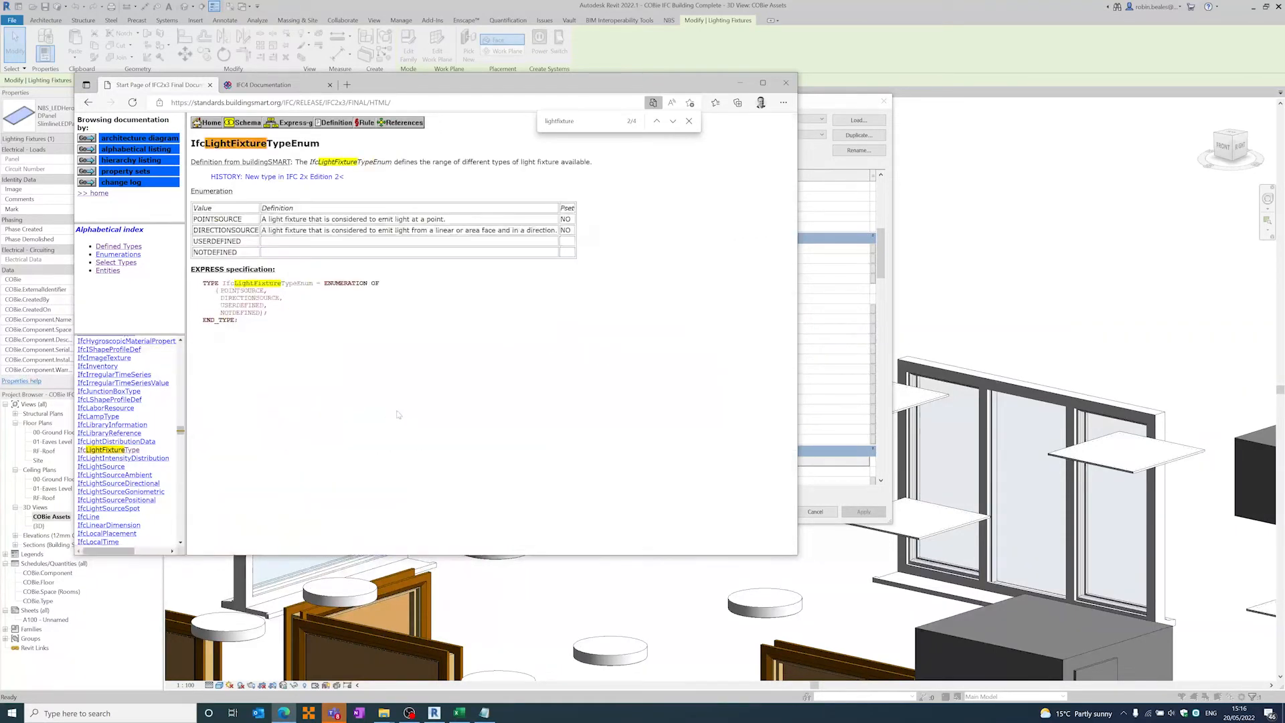
{"action": "double_click", "coordinate": [218, 219]}
{"action": "double_click", "coordinate": [226, 229]}
- Return to Revit, close the LED panel's type properties and deselect the light
{"action": "left_click", "coordinate": [506, 11]}
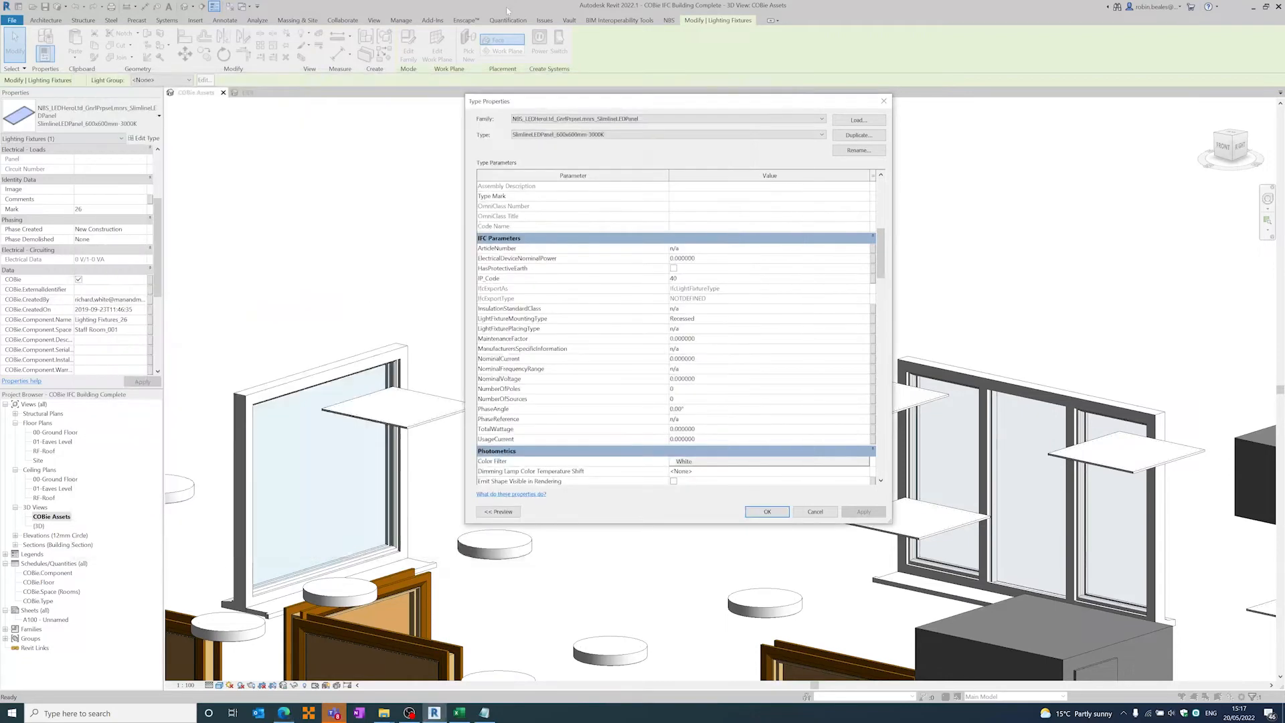
{"action": "left_click", "coordinate": [768, 512]}
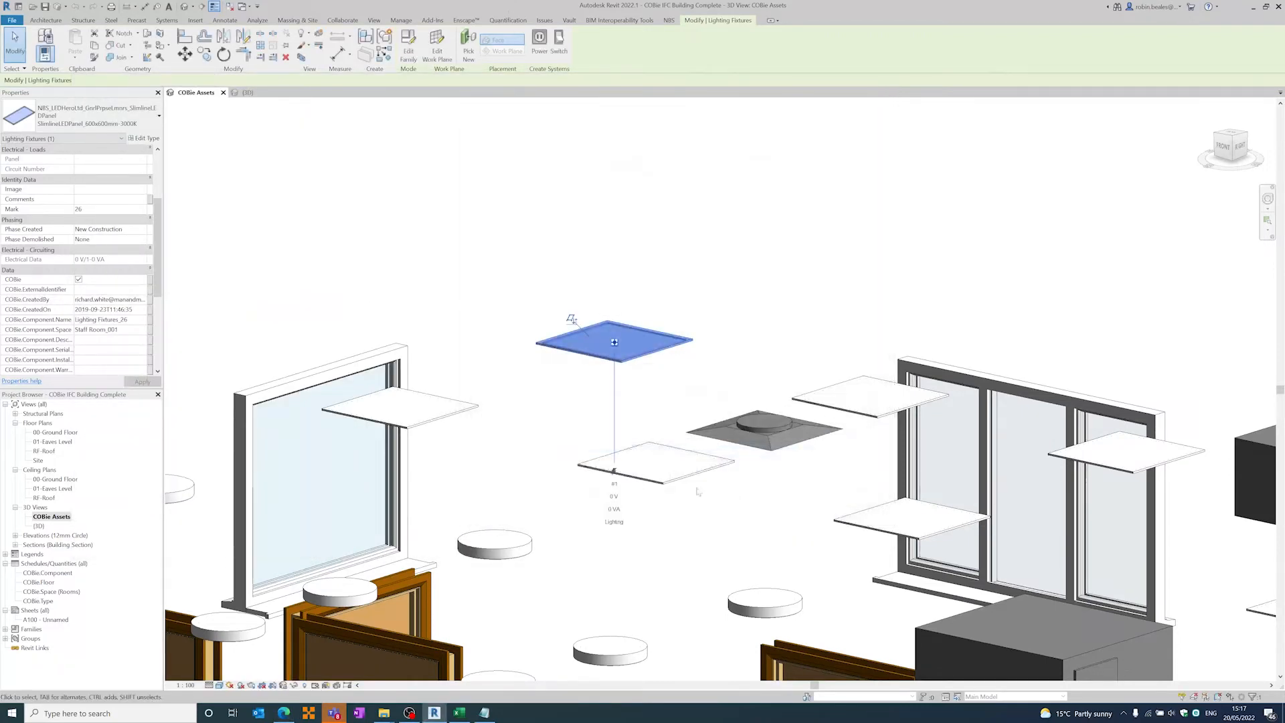
{"action": "left_click", "coordinate": [511, 320]}
{"action": "scroll", "coordinate": [549, 439], "scroll_direction": "down", "scroll_amount": 6}
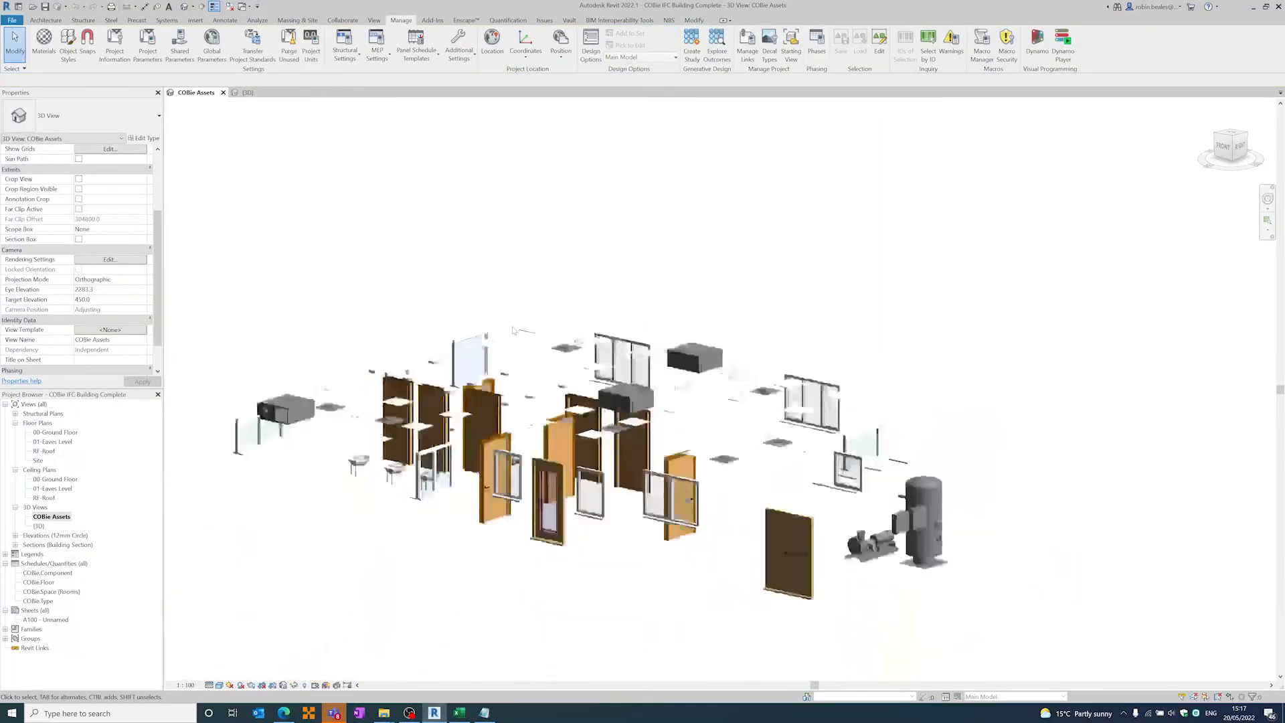
{"action": "middle_click_drag", "start_coordinate": [548, 438], "coordinate": [543, 416]}
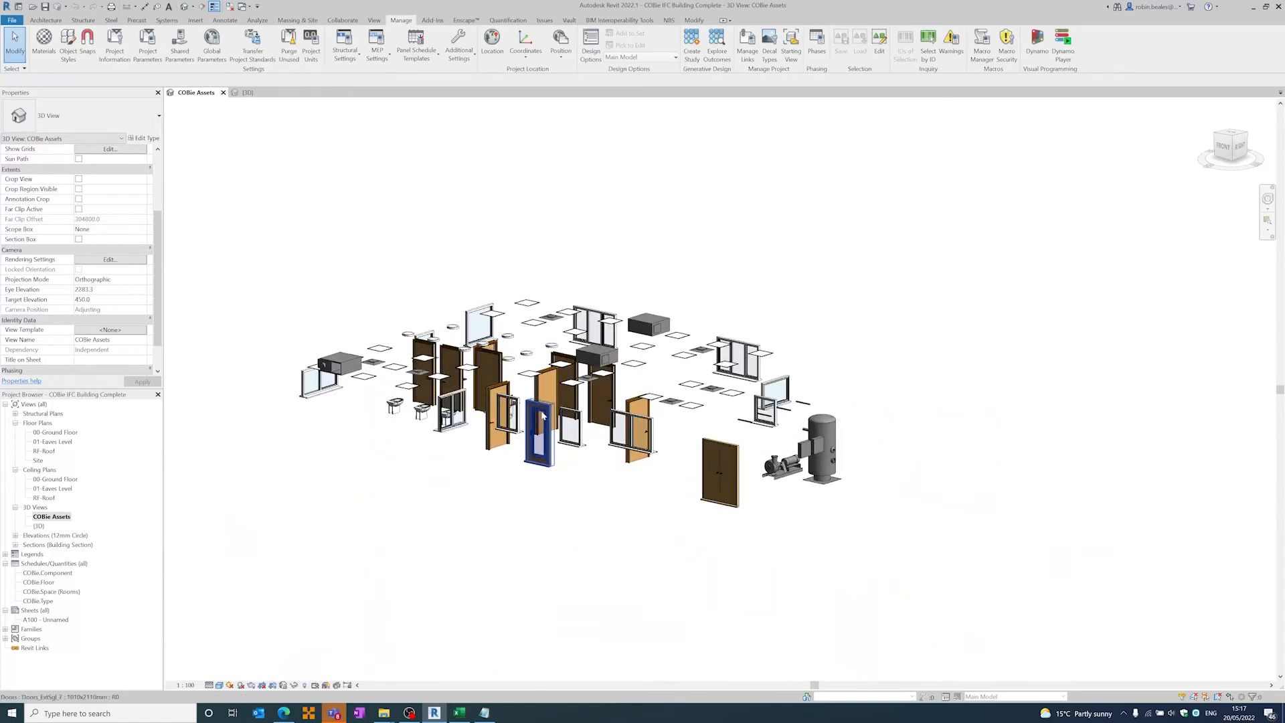
- Switch to the {3D} view of the whole building and close the COBie Assets view
{"action": "left_click", "coordinate": [249, 92]}
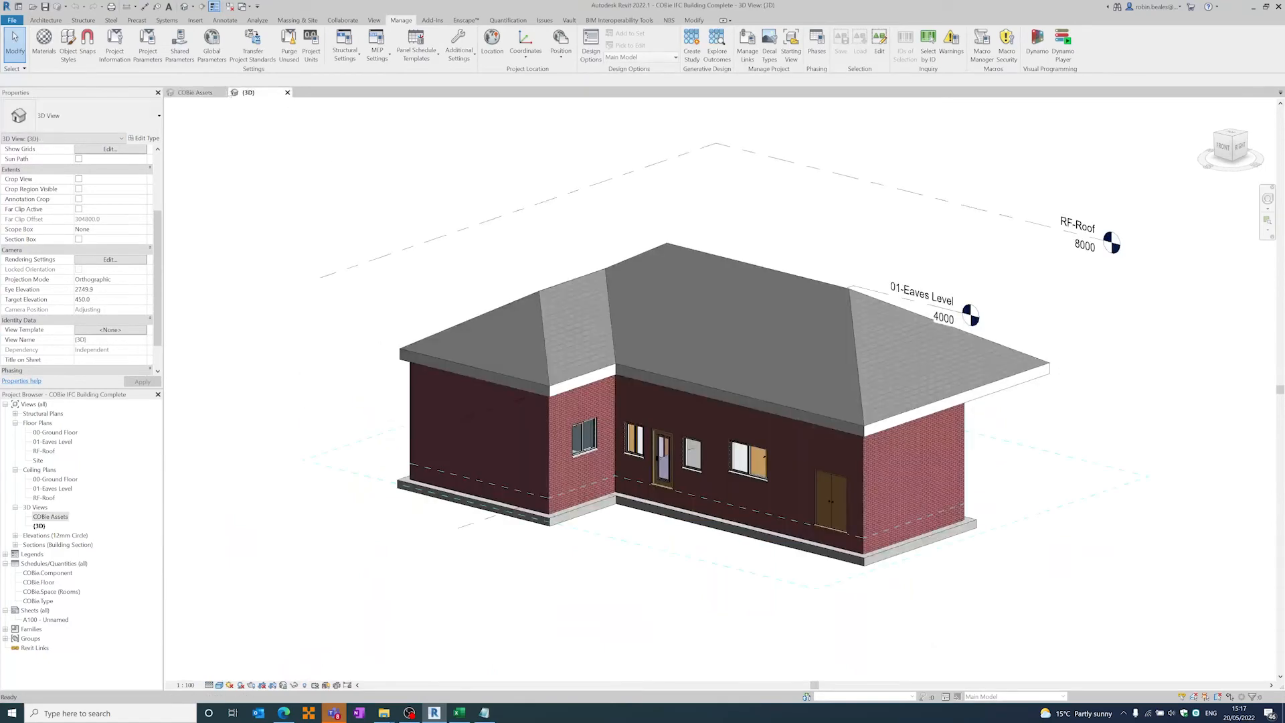
{"action": "left_click", "coordinate": [222, 92]}
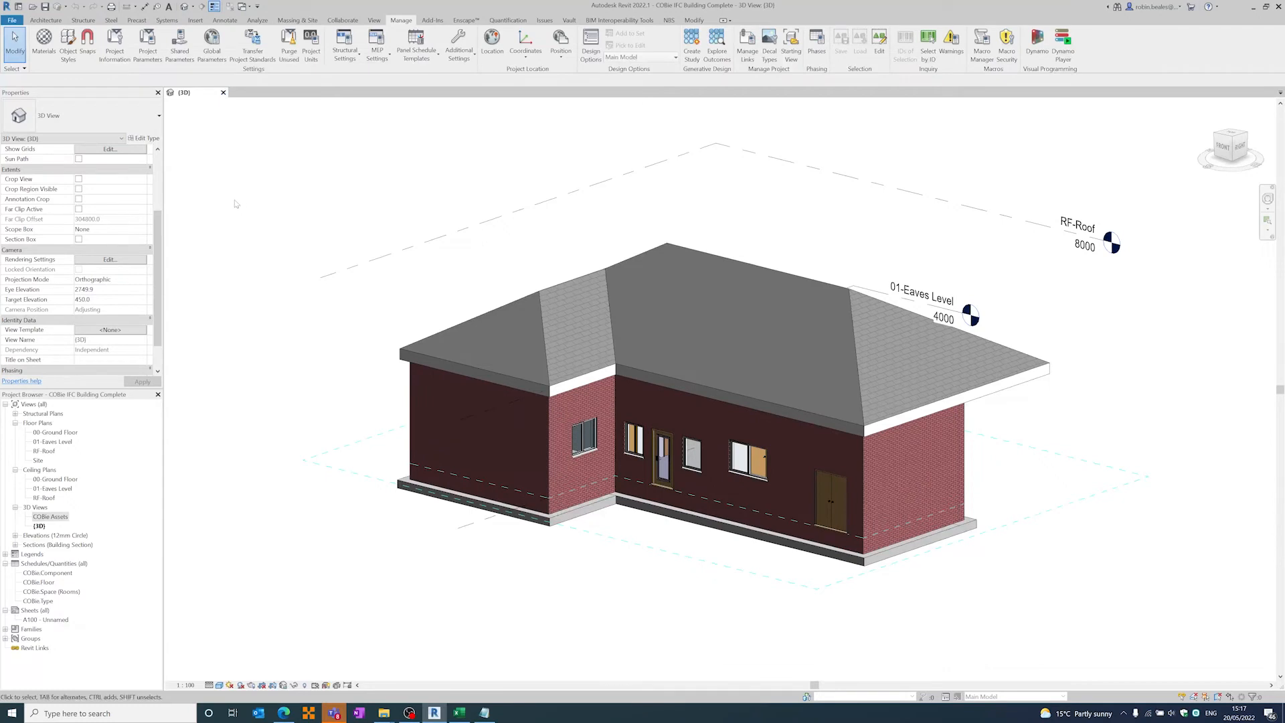
{"action": "middle_click_drag", "start_coordinate": [241, 206], "coordinate": [234, 228]}
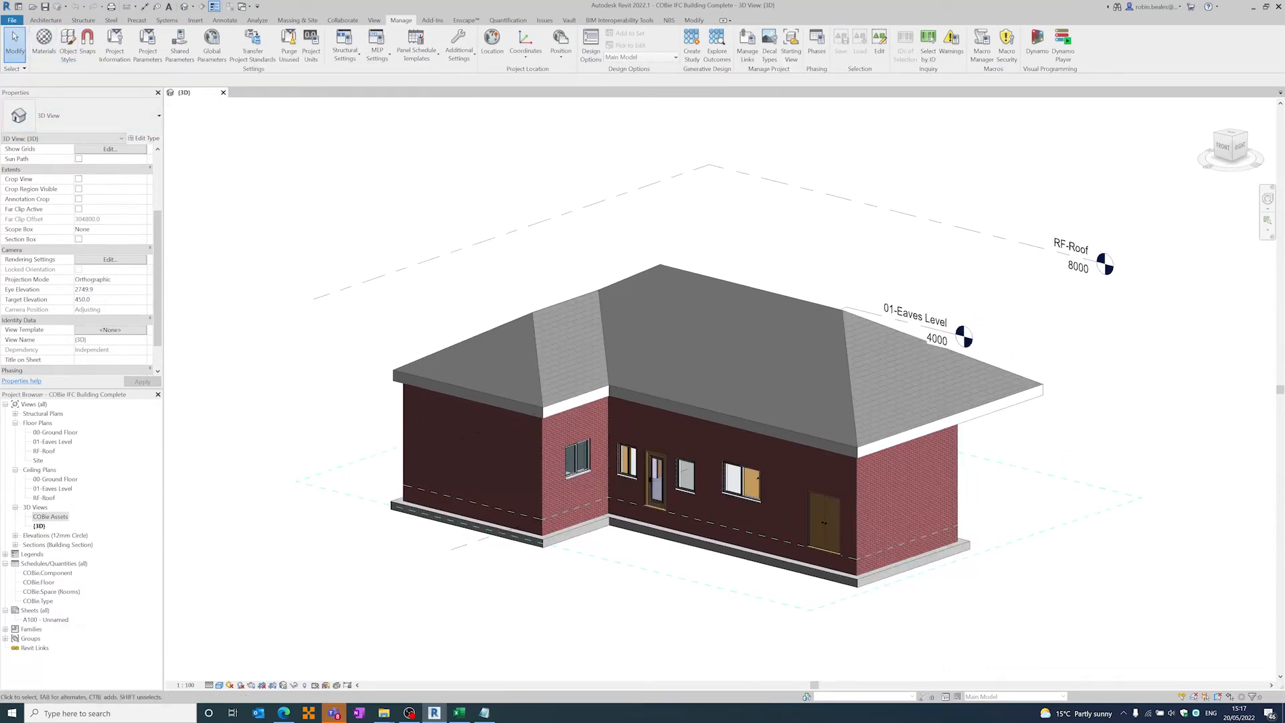
- Start an IFC export of the building model and check the output file path
{"action": "left_click", "coordinate": [12, 21]}
{"action": "mouse_move", "coordinate": [55, 188]}
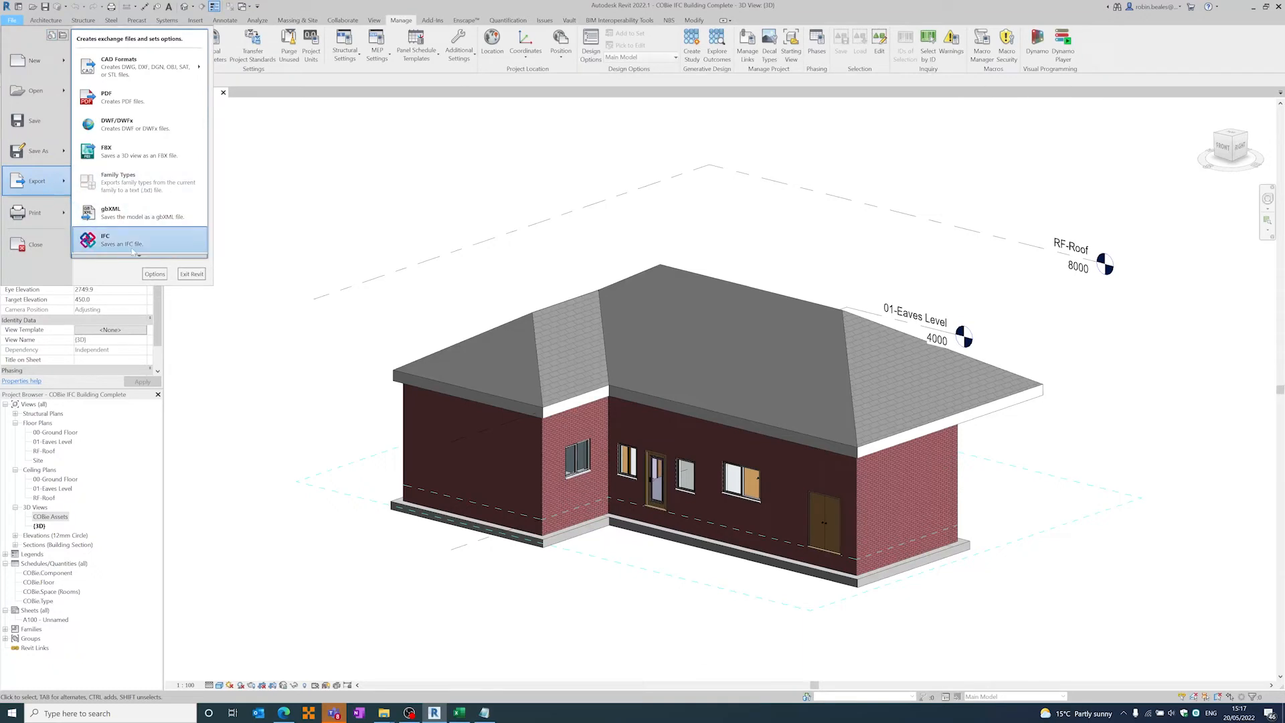
{"action": "left_click", "coordinate": [151, 241]}
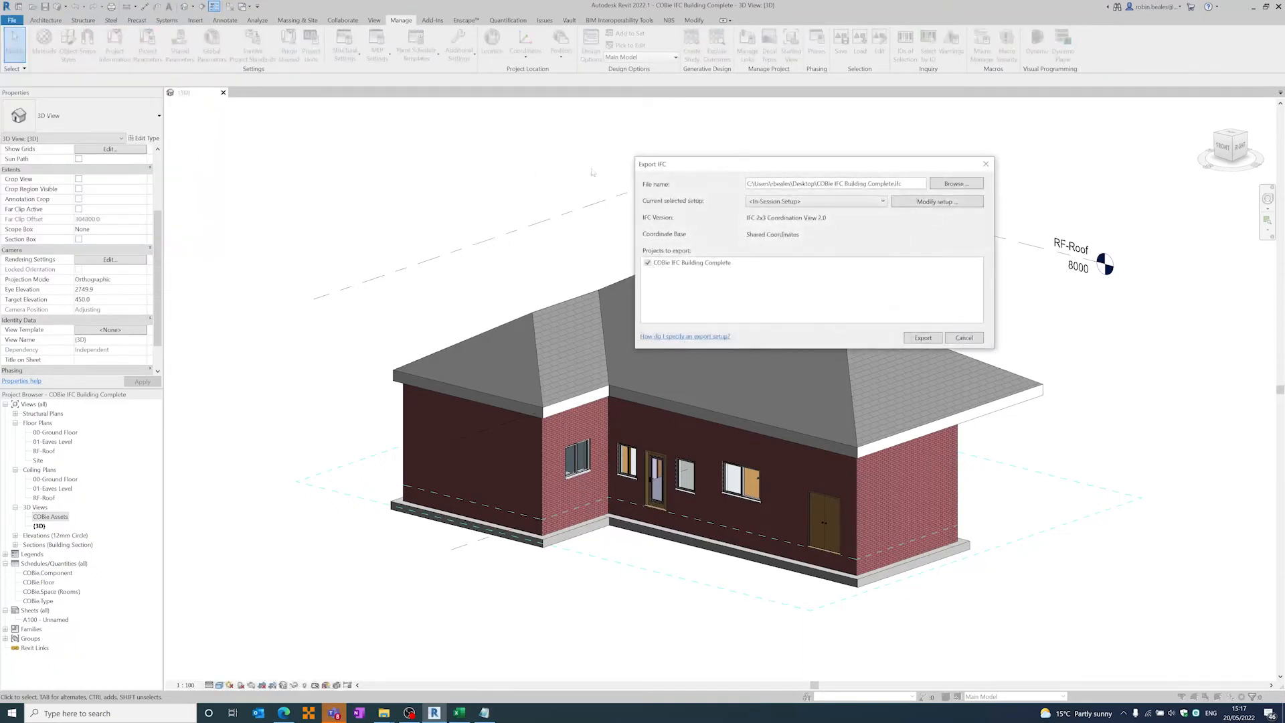
{"action": "left_click_drag", "start_coordinate": [672, 163], "coordinate": [494, 144]}
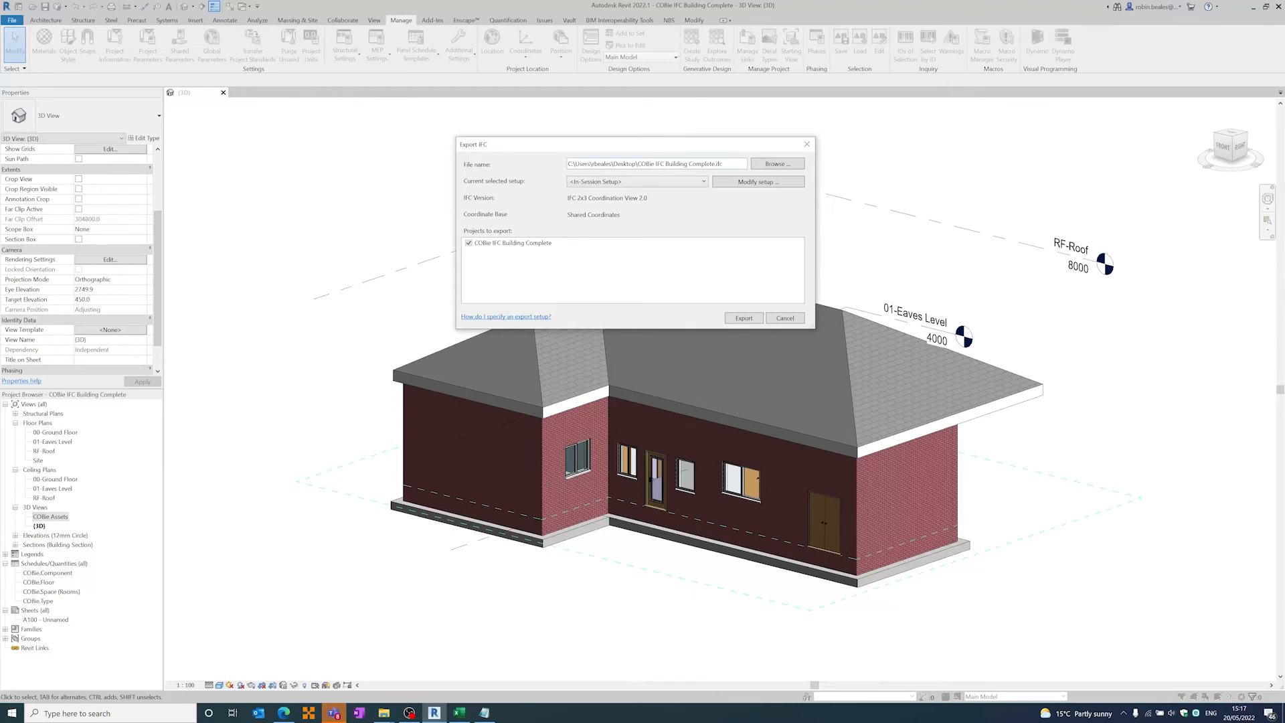
{"action": "left_click_drag", "start_coordinate": [567, 164], "coordinate": [751, 166]}
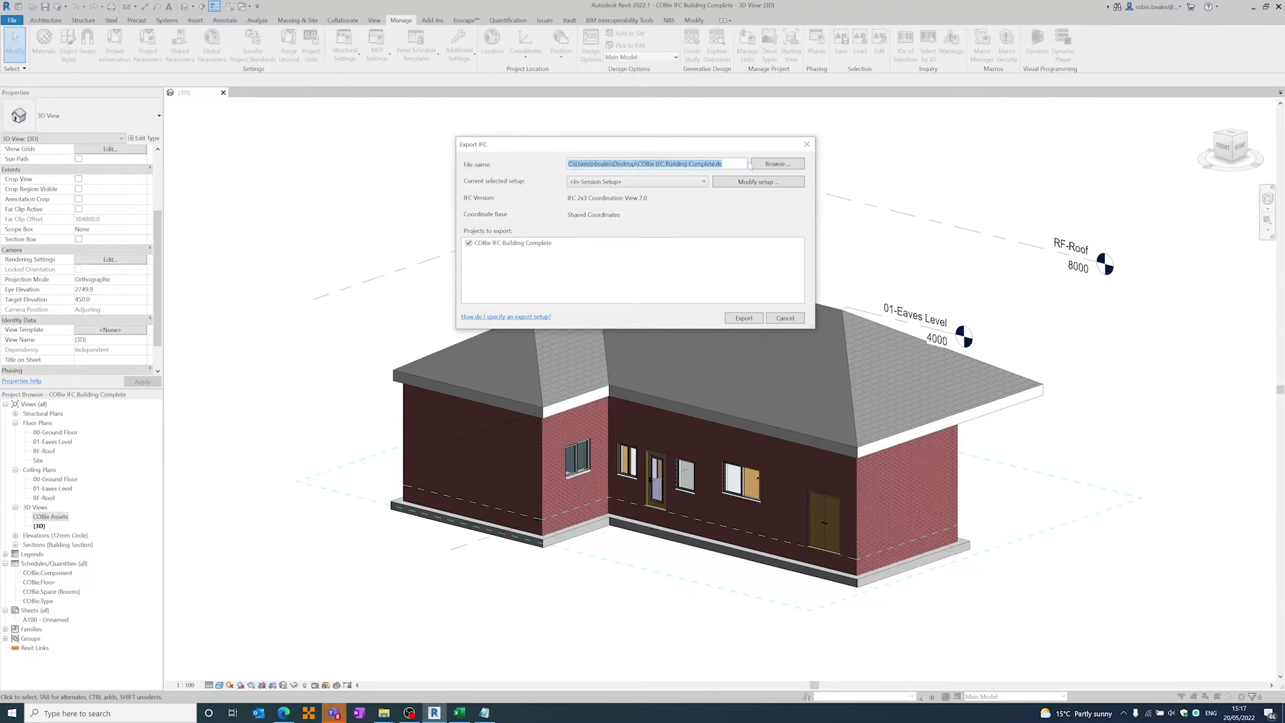
- Export the building model to IFC using the IFC2x3 COBie 2.4 Design Deliverable setup
{"action": "left_click", "coordinate": [724, 164]}
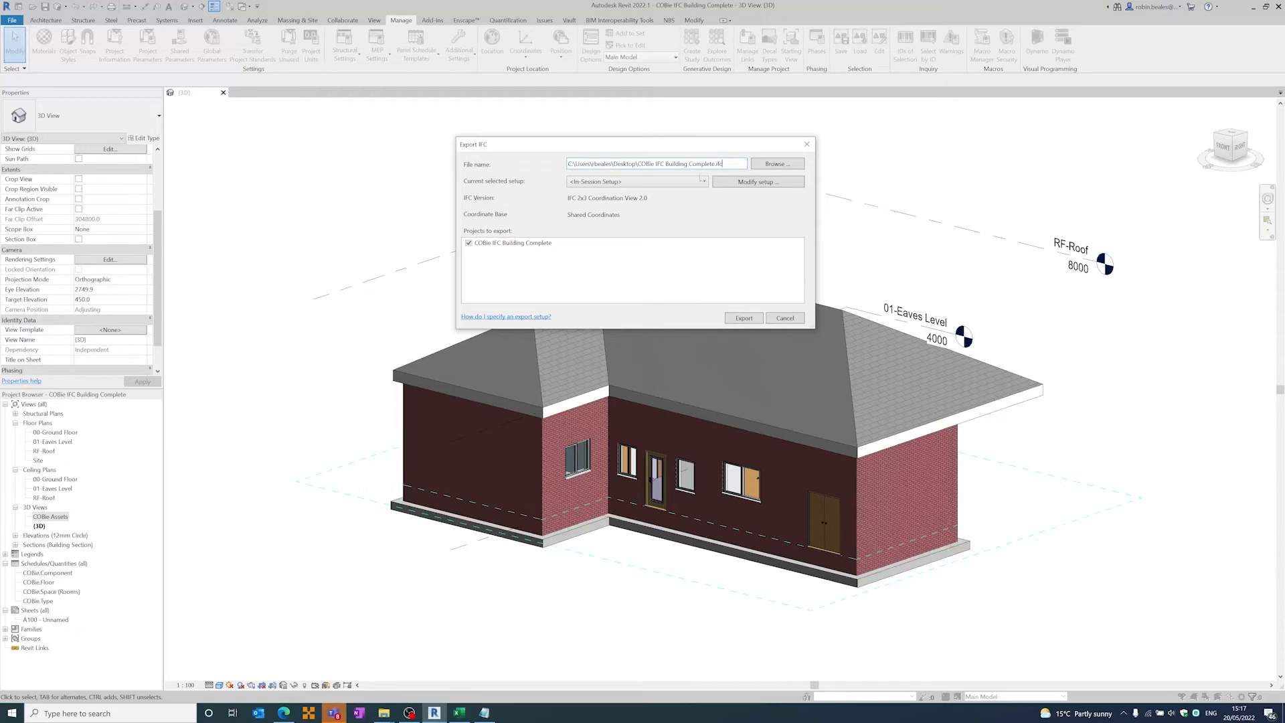
{"action": "left_click", "coordinate": [615, 182]}
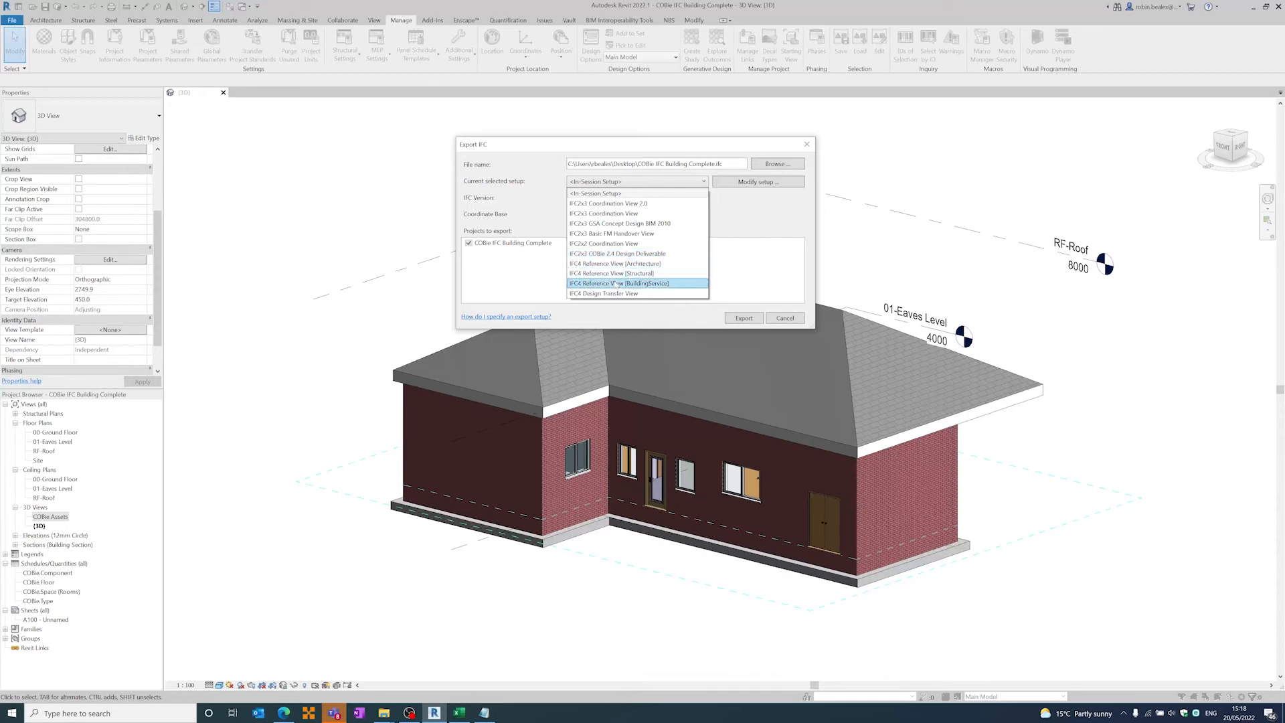
{"action": "left_click", "coordinate": [588, 257]}
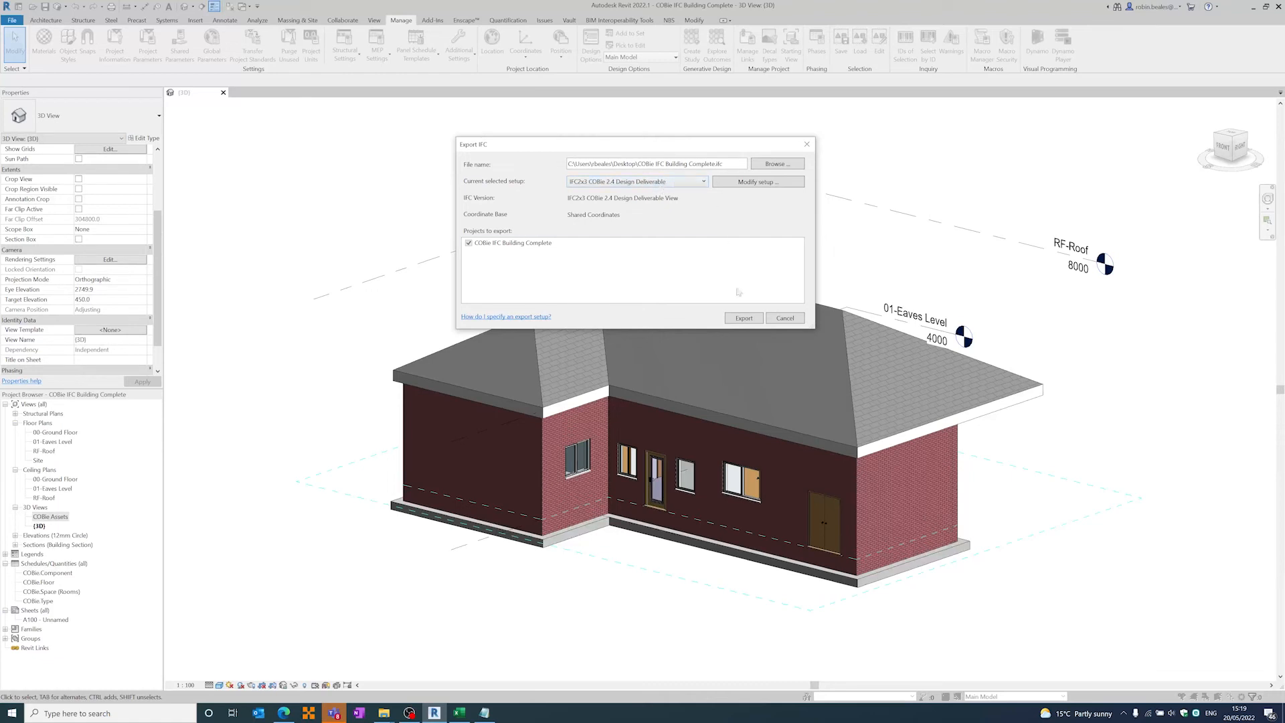
{"action": "left_click", "coordinate": [745, 318]}
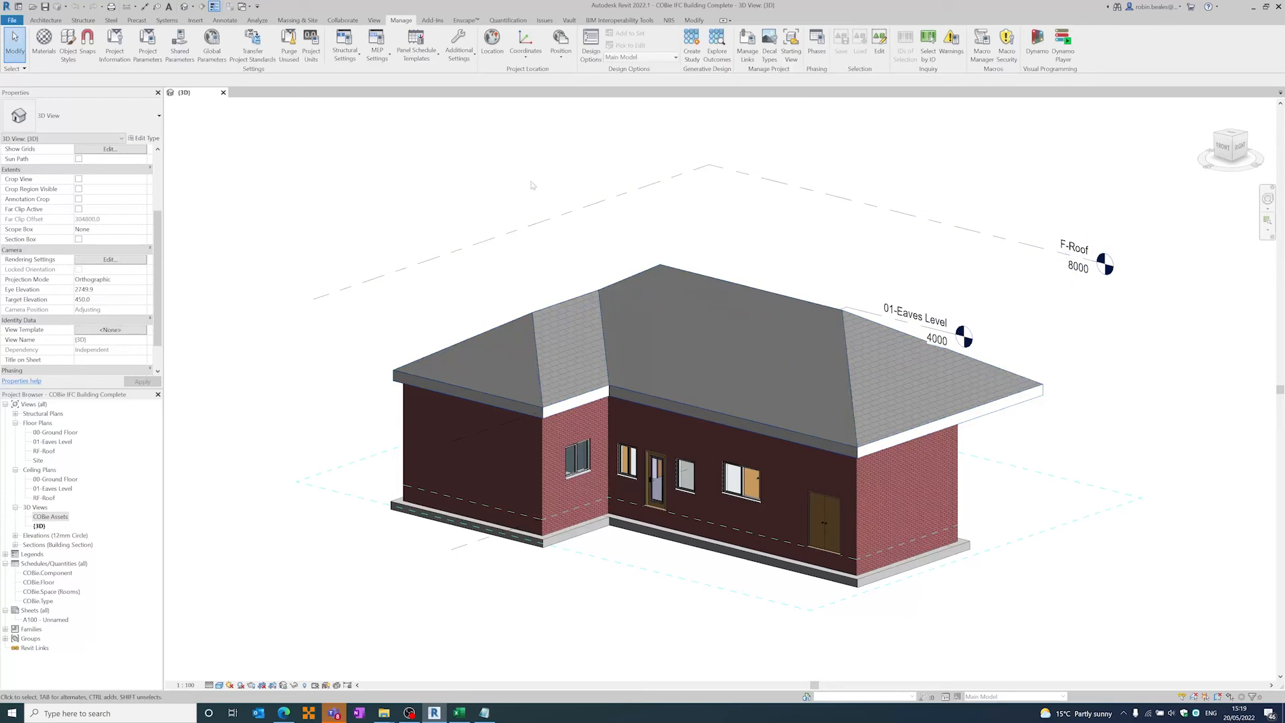
- Reopen the IFC export and examine the general settings of the IFC2x3 COBie 2.4 Design Deliverable setup
{"action": "left_click", "coordinate": [12, 20]}
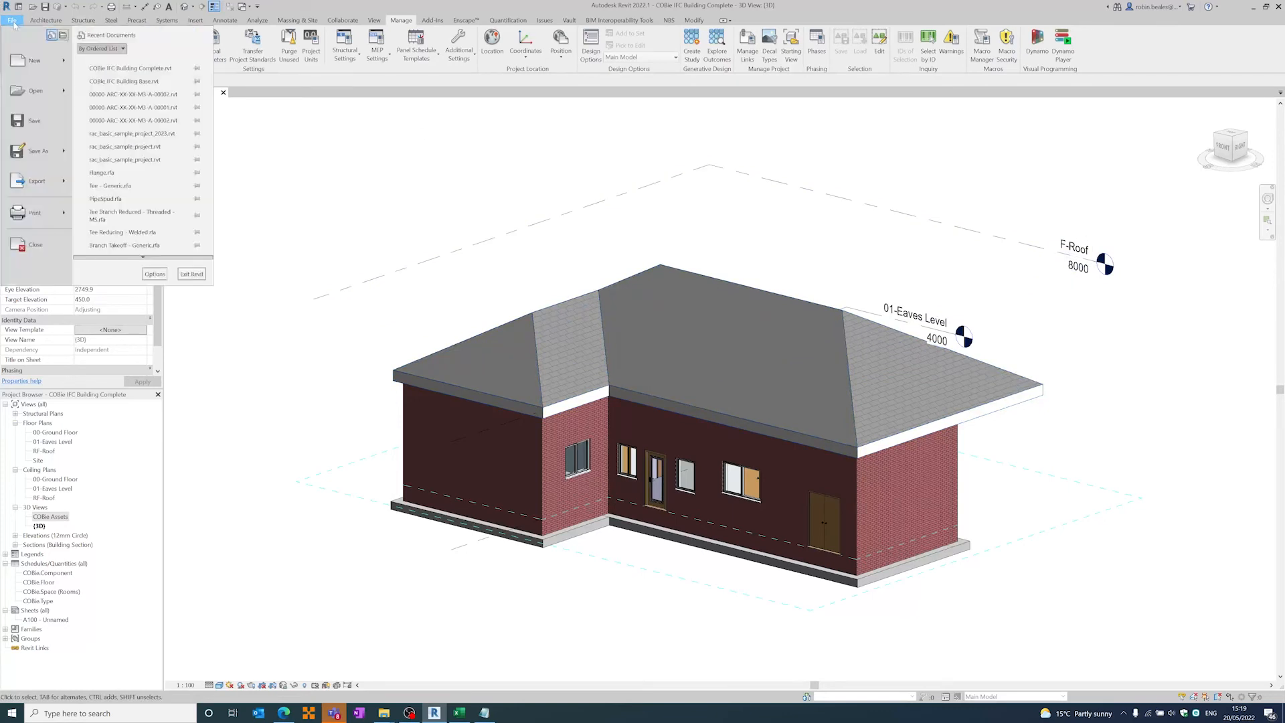
{"action": "mouse_move", "coordinate": [40, 179]}
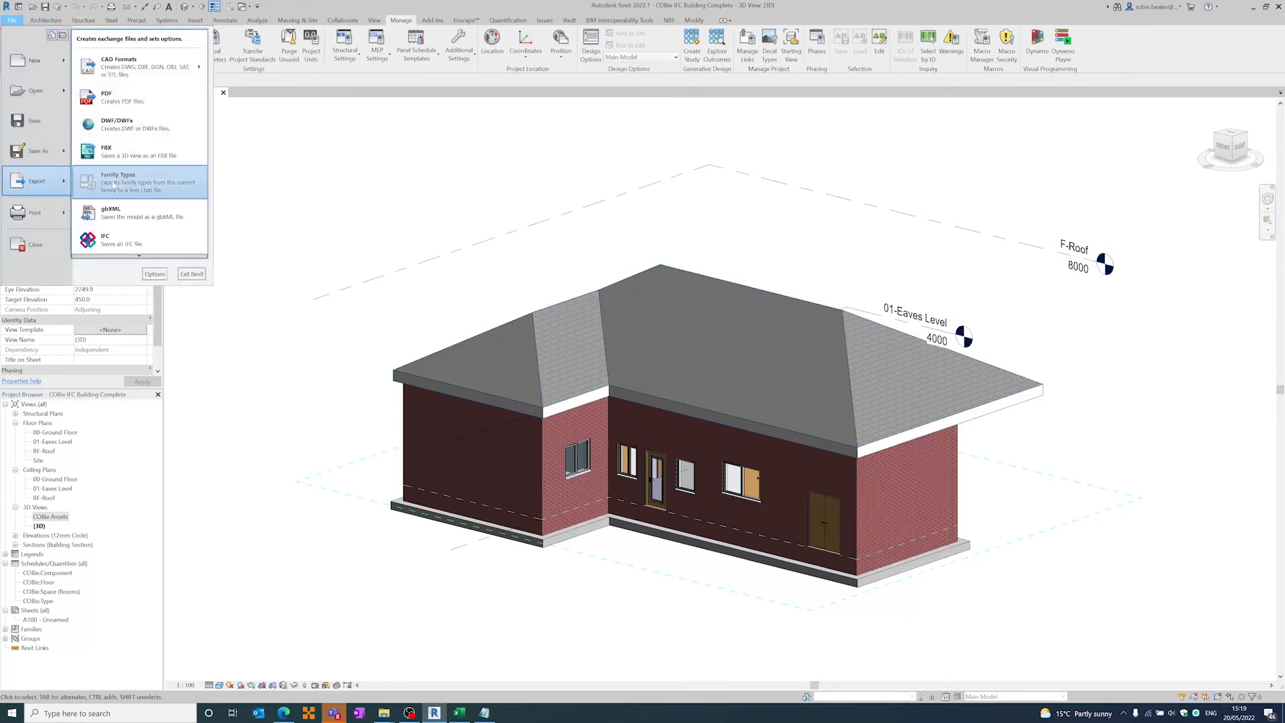
{"action": "left_click", "coordinate": [128, 235]}
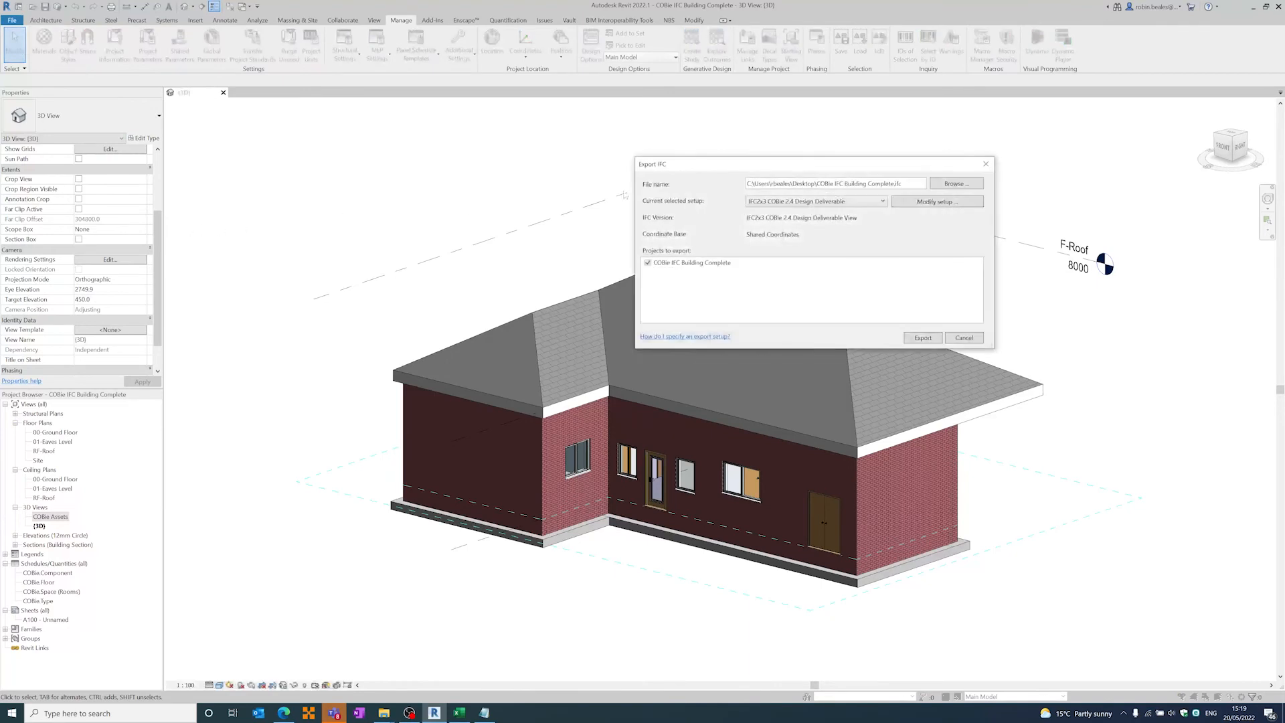
{"action": "left_click", "coordinate": [959, 208]}
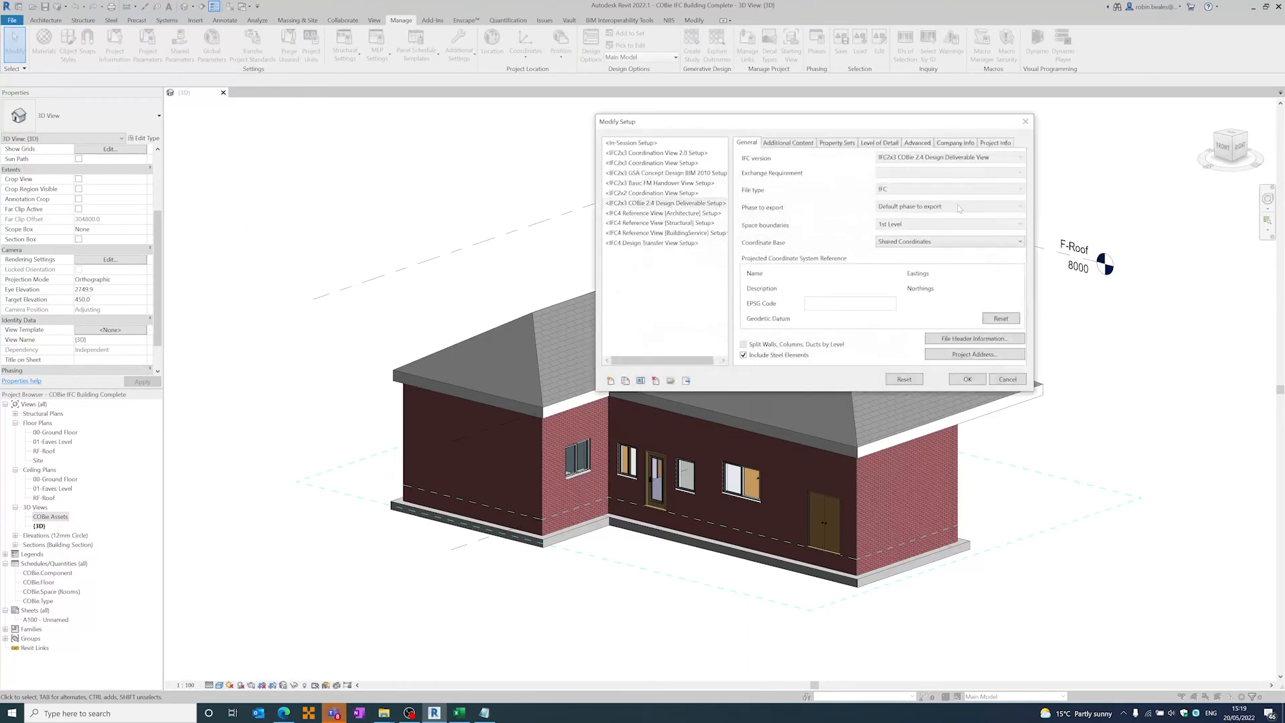
{"action": "left_click_drag", "start_coordinate": [925, 126], "coordinate": [880, 125]}
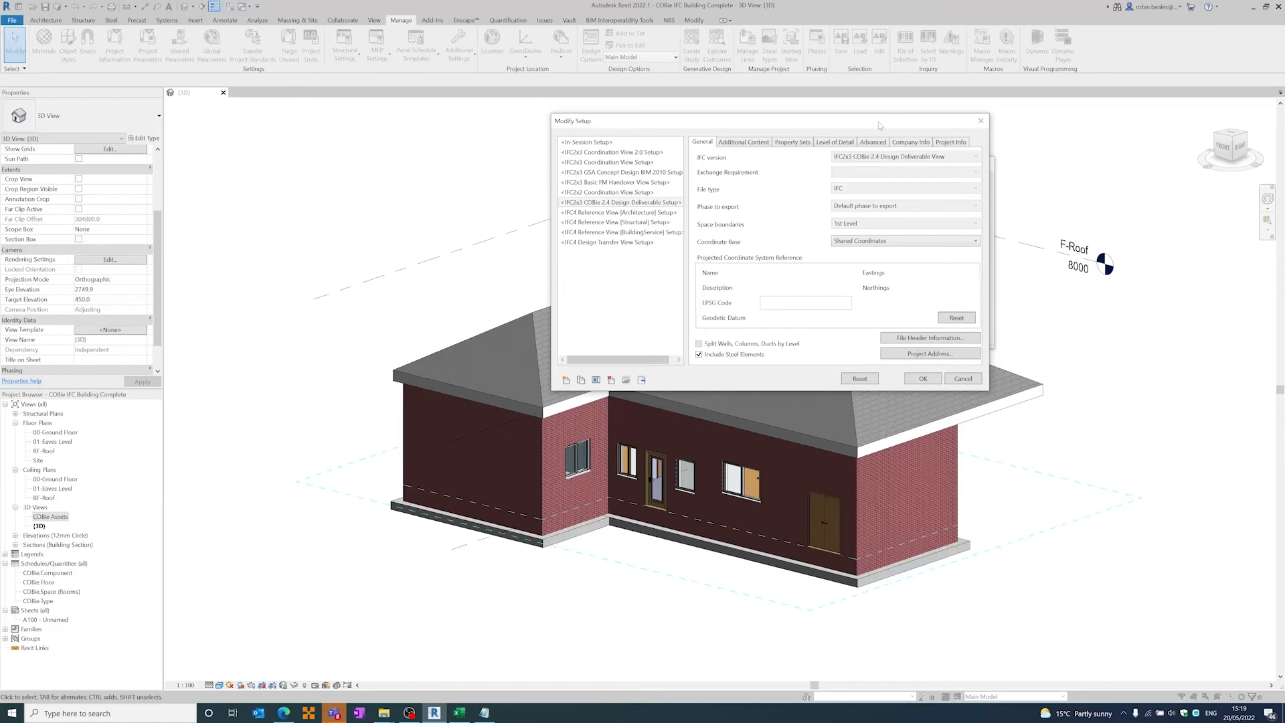
- Review the In-Session Setup's additional content, property set, level of detail and advanced options, and cancel out of the export without changes
{"action": "left_click", "coordinate": [598, 143]}
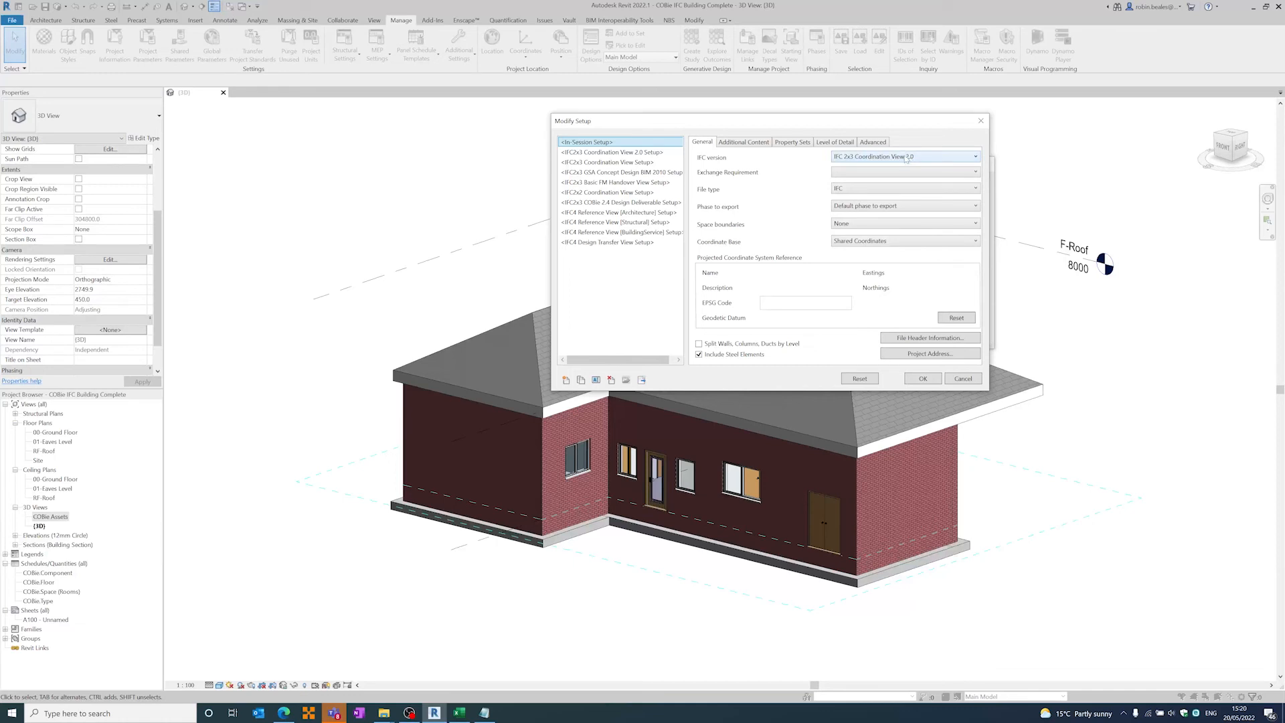
{"action": "left_click", "coordinate": [732, 144]}
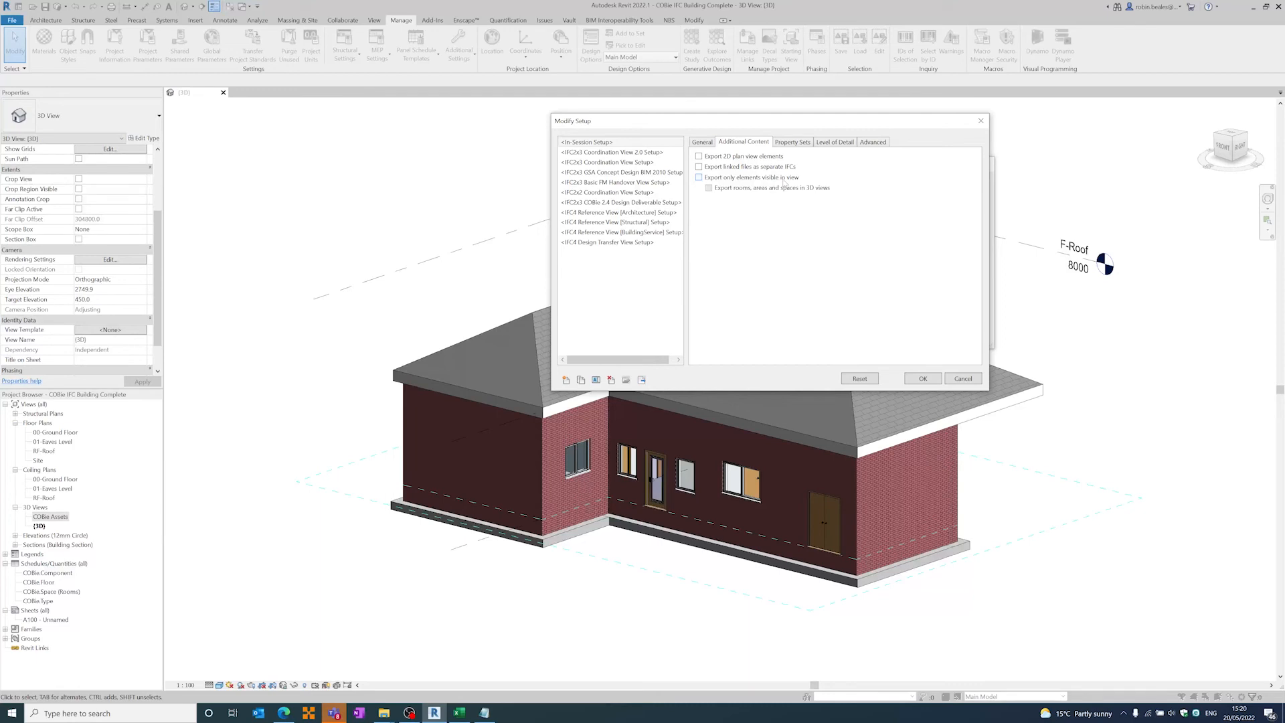
{"action": "left_click", "coordinate": [802, 144]}
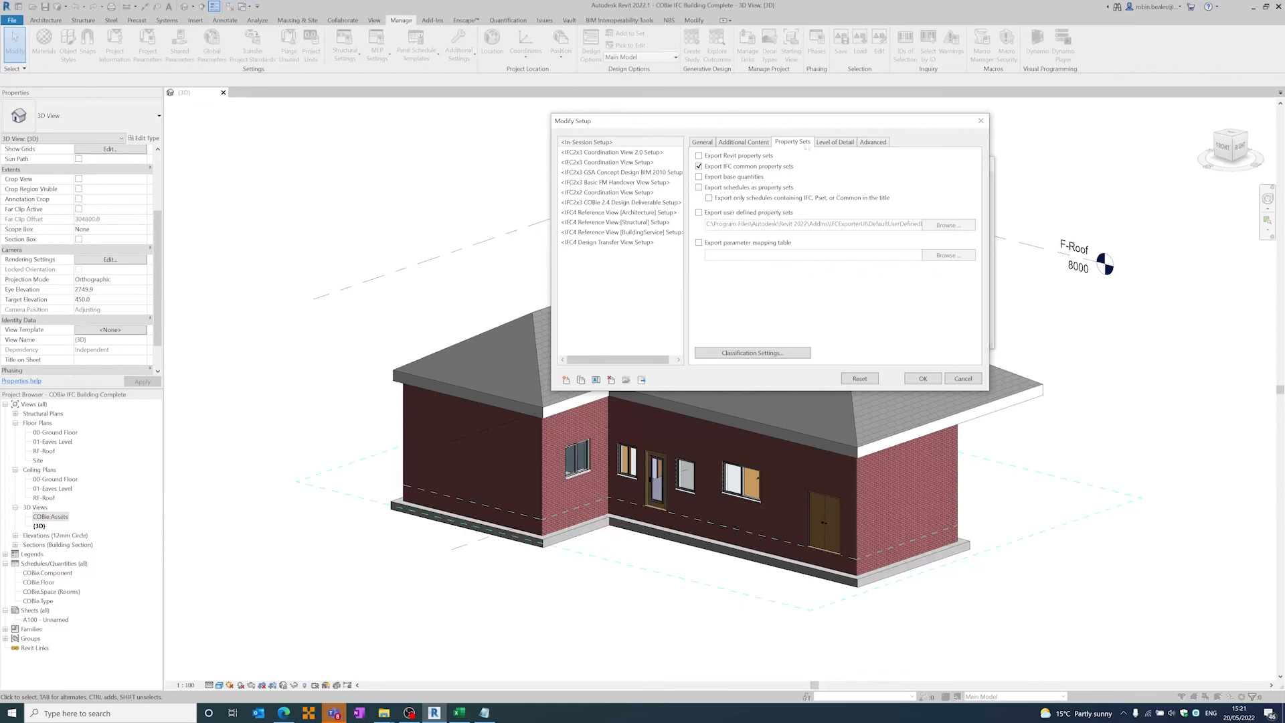
{"action": "left_click", "coordinate": [830, 144]}
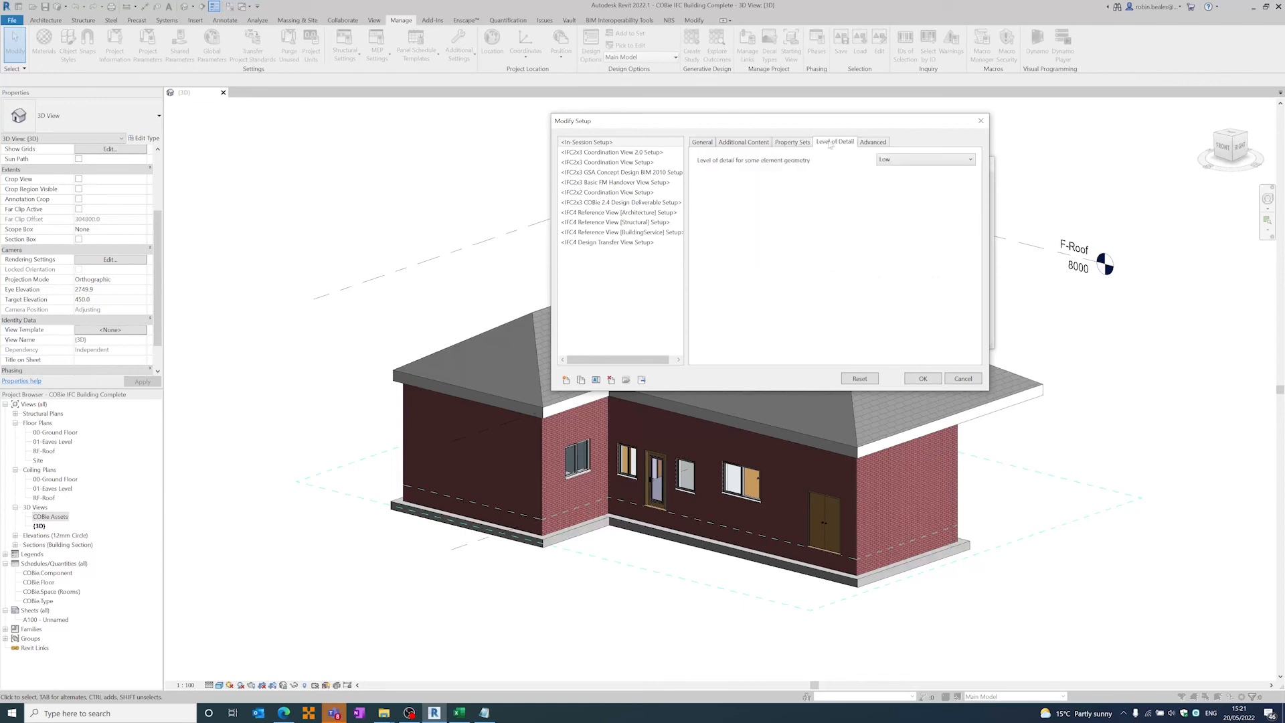
{"action": "left_click", "coordinate": [879, 142]}
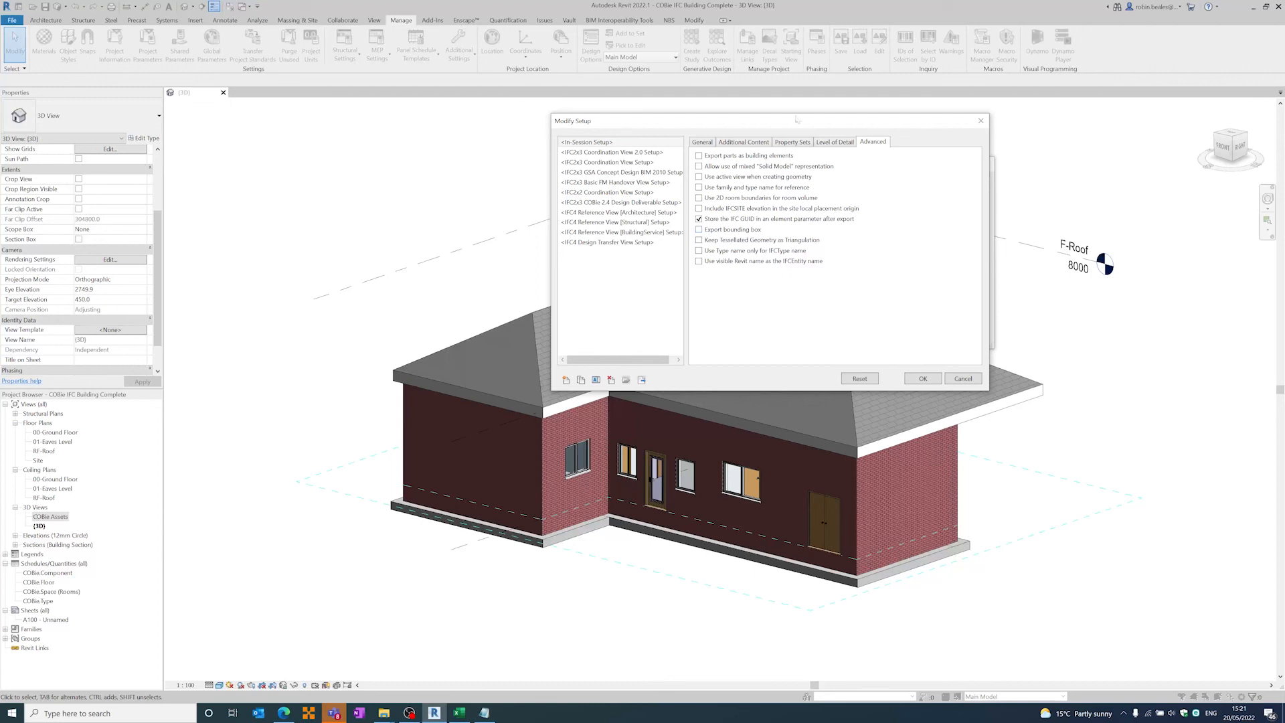
{"action": "left_click", "coordinate": [699, 142]}
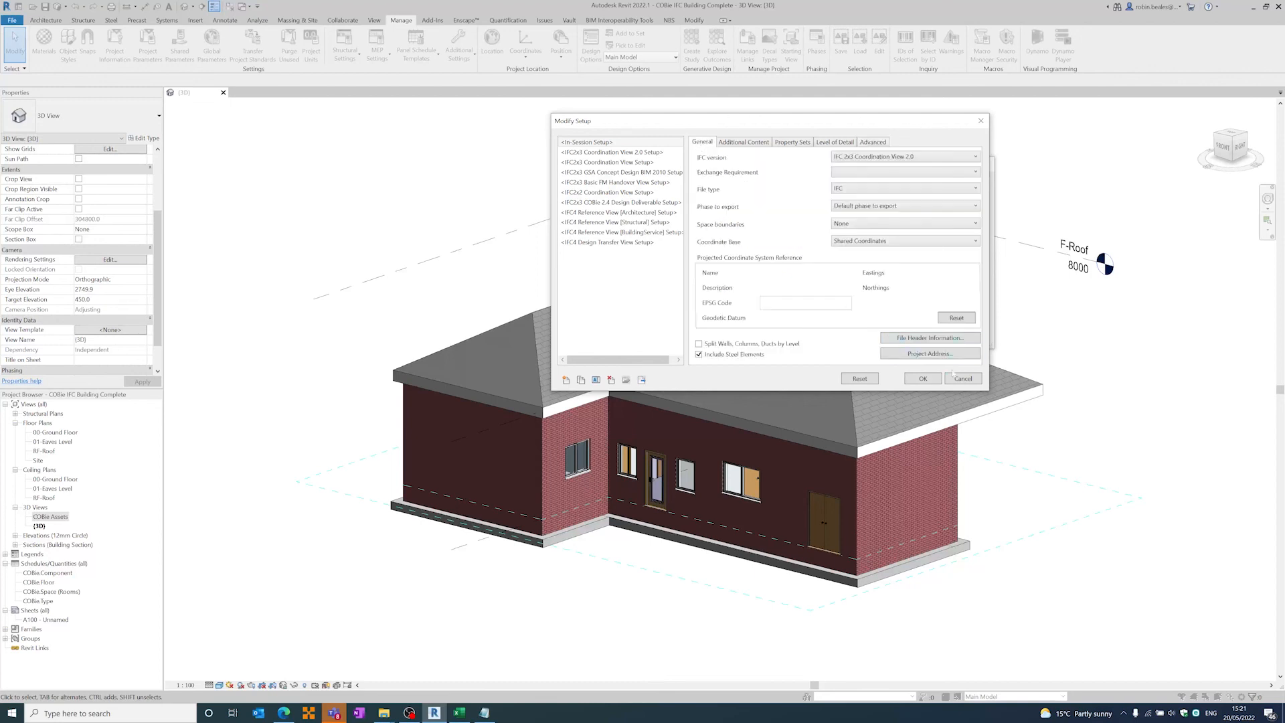
{"action": "left_click", "coordinate": [973, 381]}
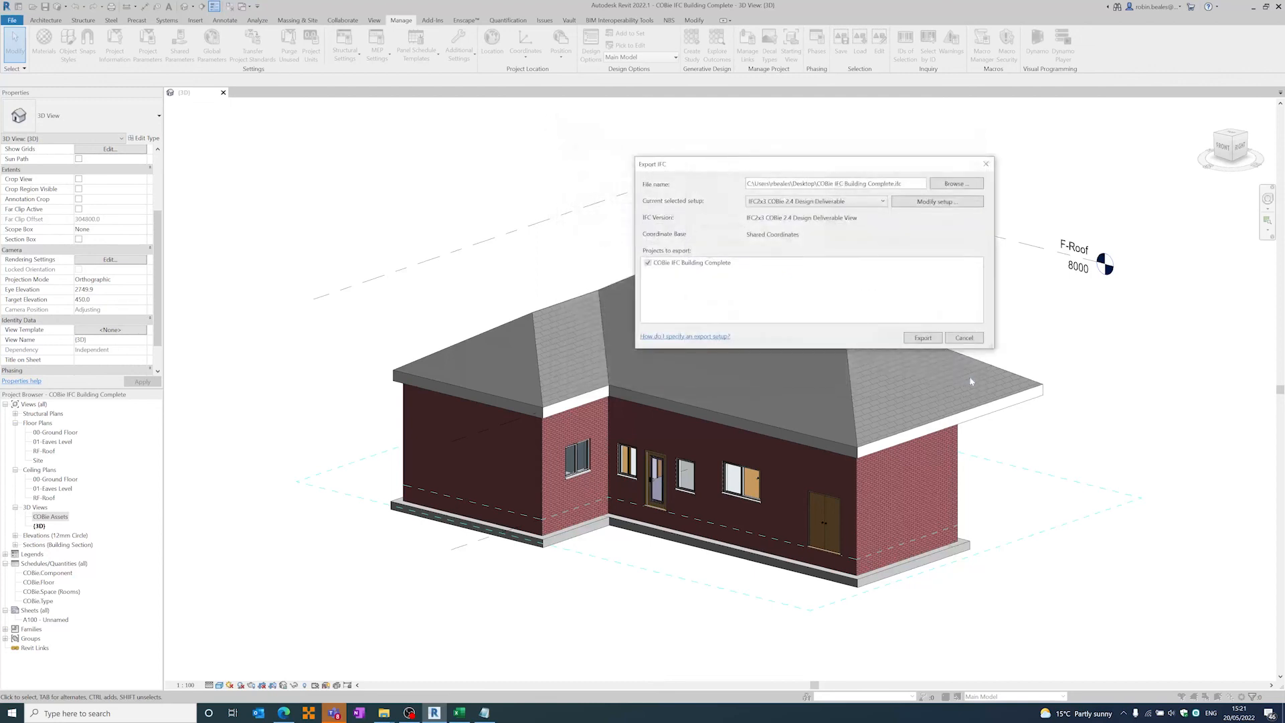
{"action": "left_click", "coordinate": [964, 338]}
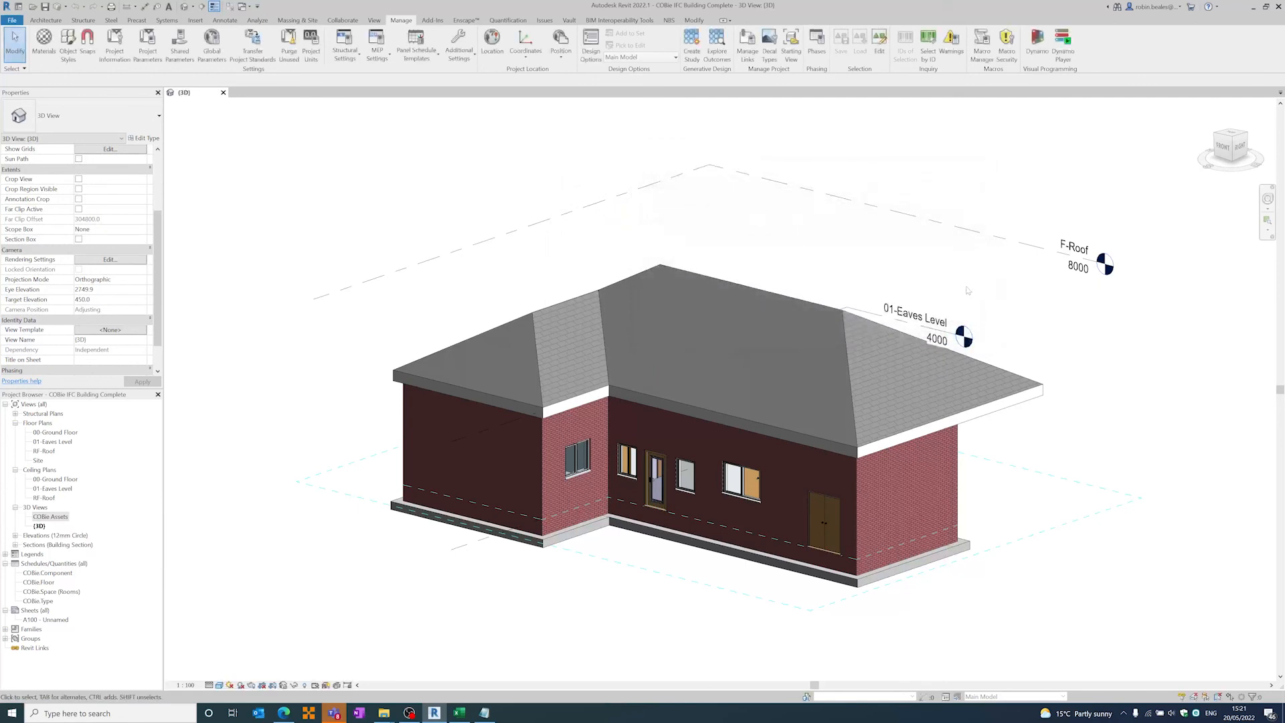